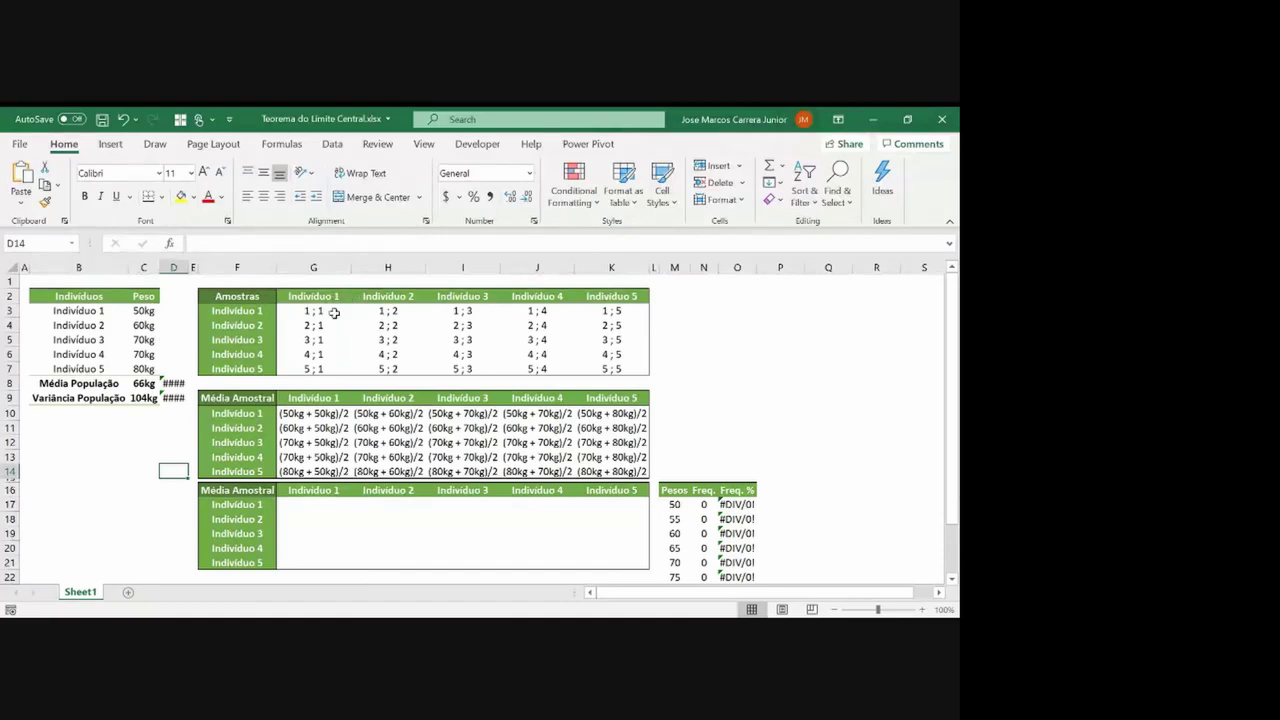
Examine the sample pairs and the sample-mean expressions for Indivíduo 1 in column G, from G3 down to G14
left_click(731, 340)
left_click(682, 318)
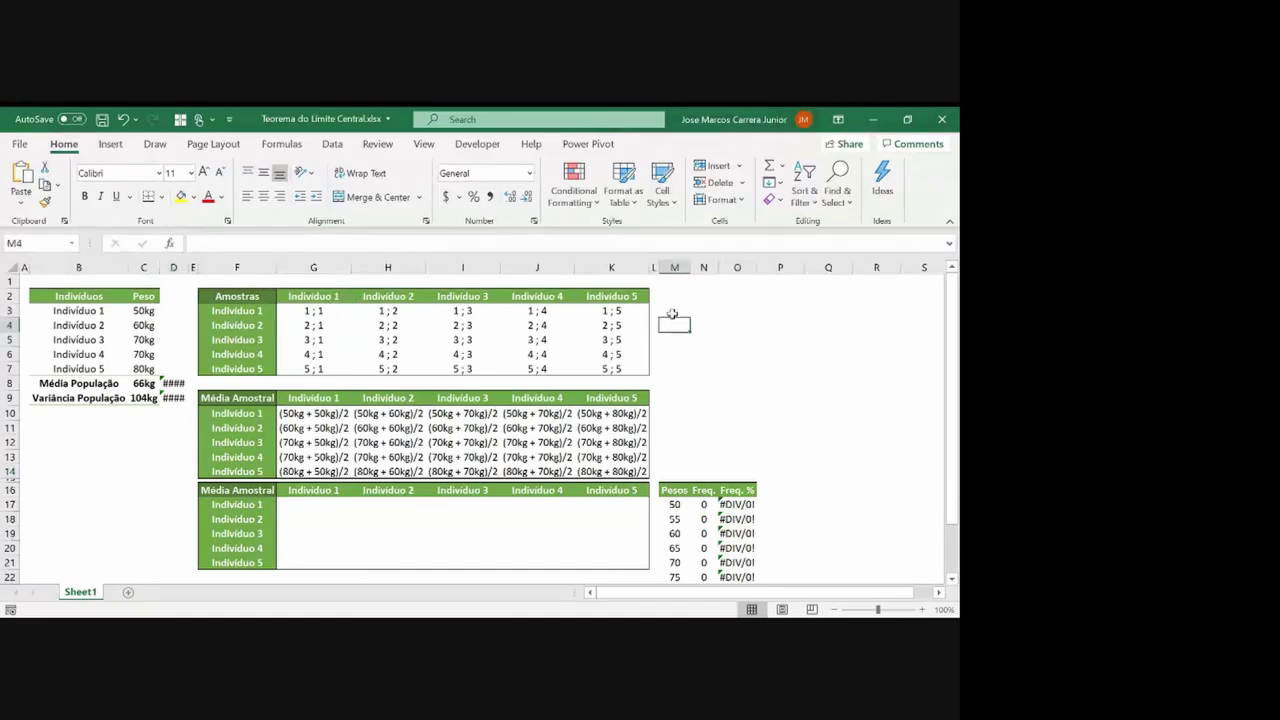
left_click(316, 312)
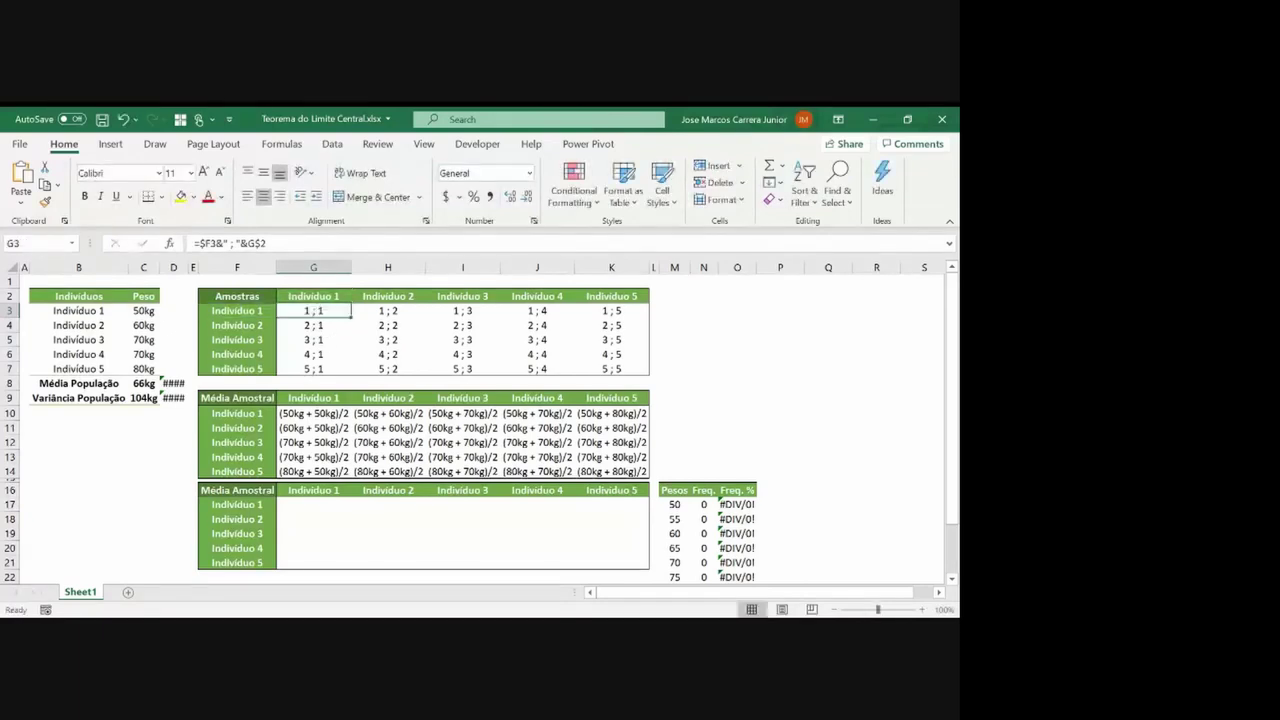
key("Down")
key("Down")
key("Down")
key("Down")
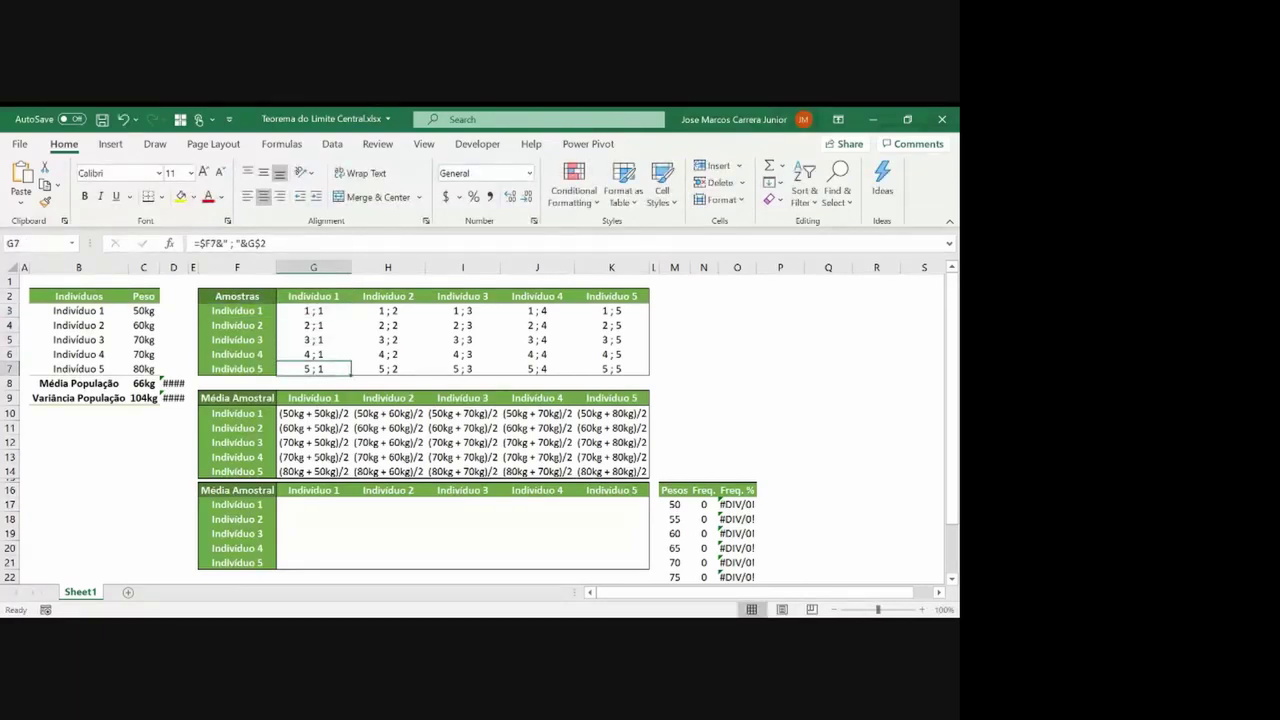
key("Down")
key("Down")
key("Down")
key("Down")
key("Down")
key("Down")
key("Down")
key("Down")
key("Down")
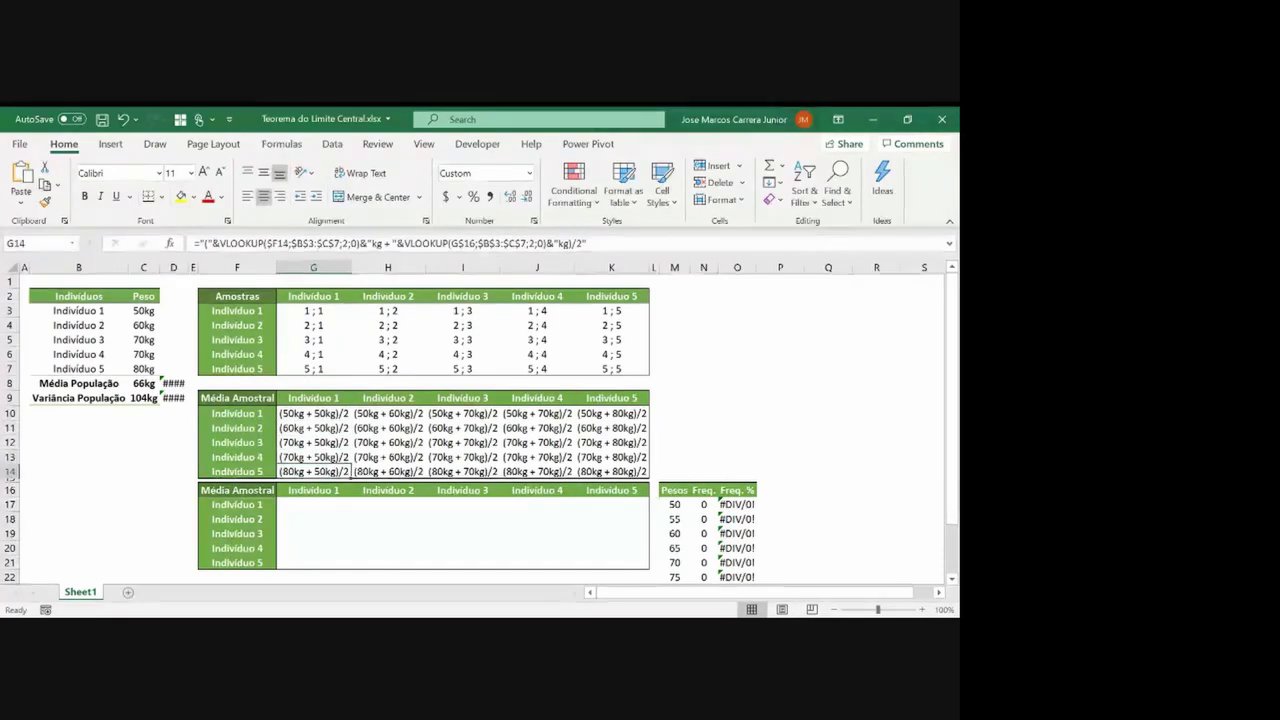
Enter =VLOOKUP($F17;$B$2:$C$7;2;0) in G17 to retrieve the row individual's weight
key("Down")
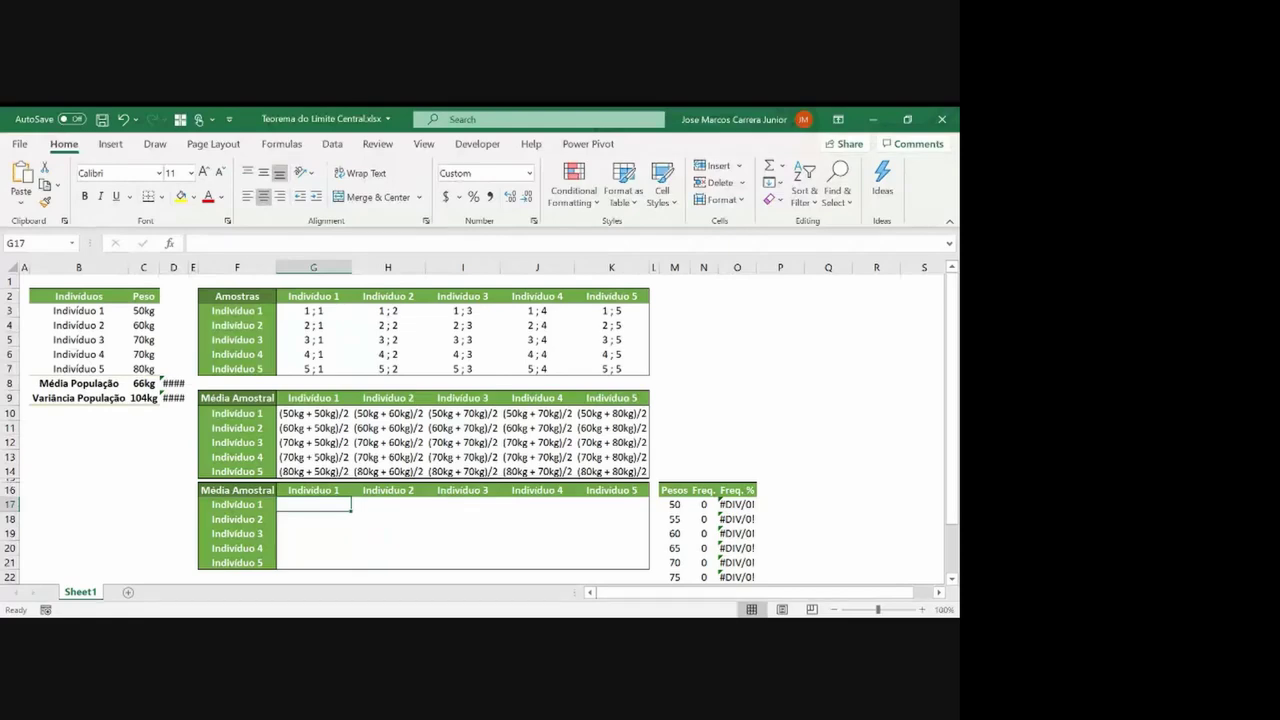
type("=v")
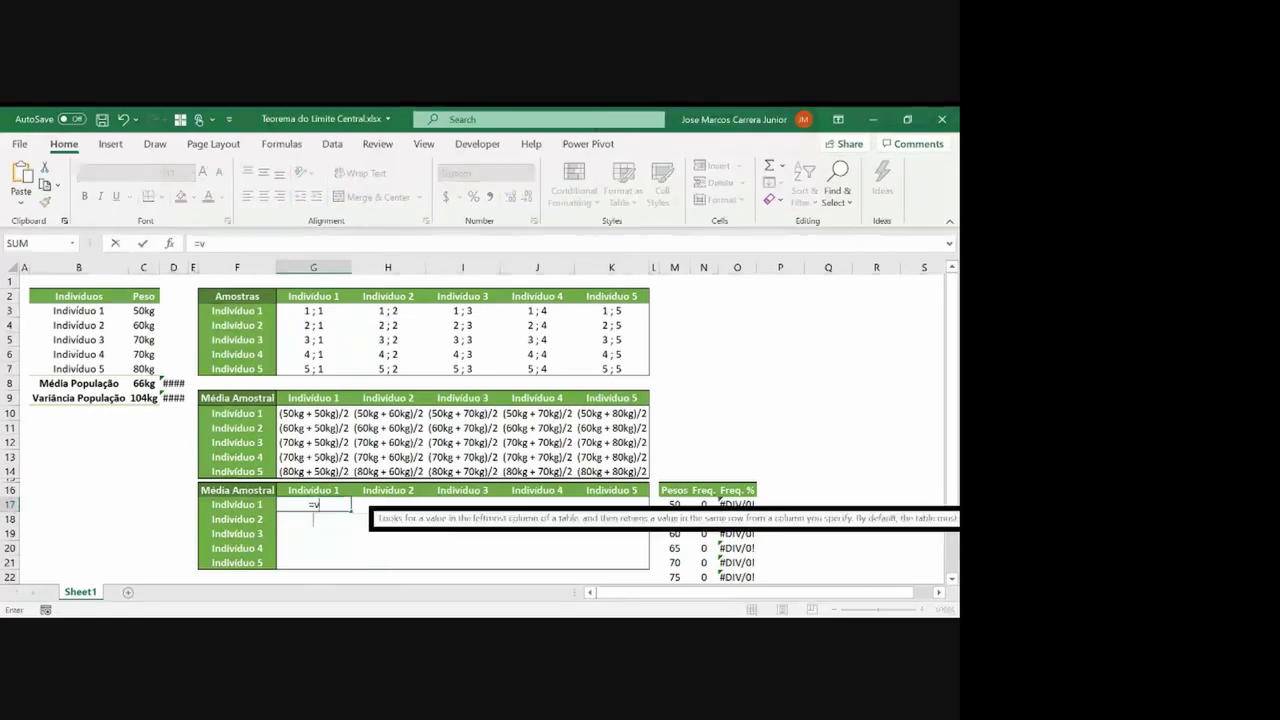
type("lookup(")
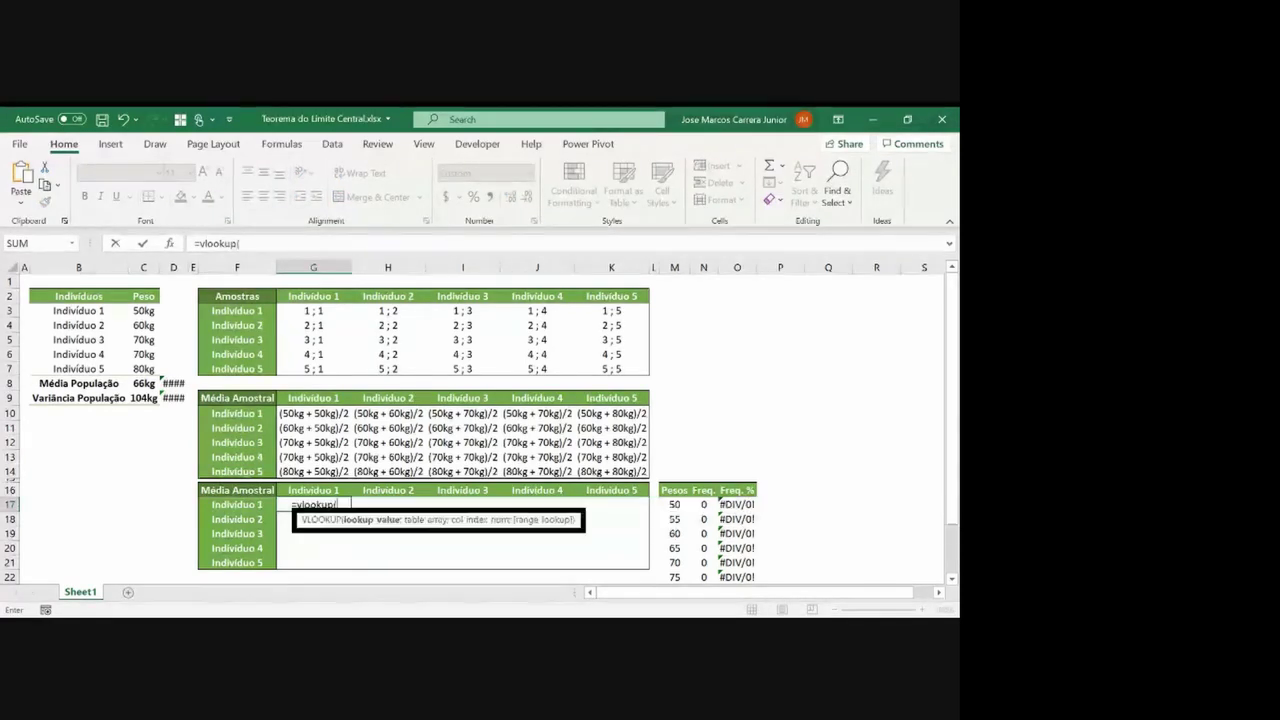
left_click(237, 504)
key("F4")
key("F4")
key("F4")
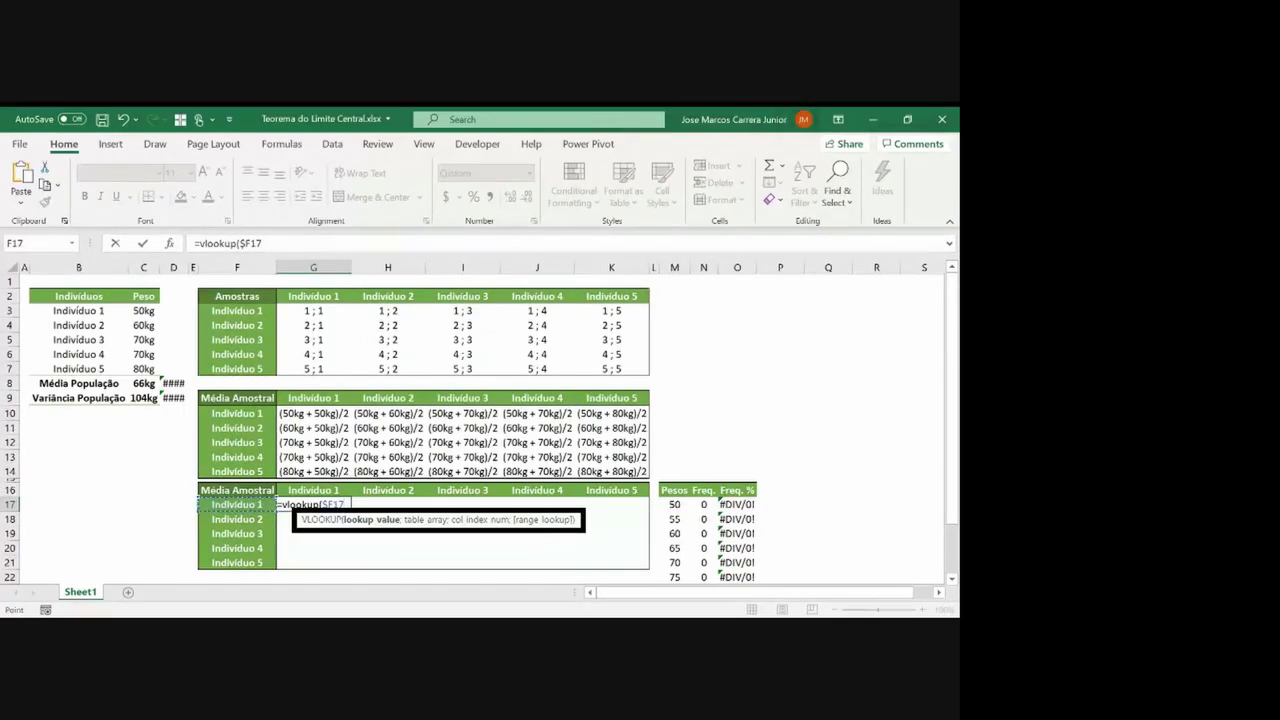
type(";")
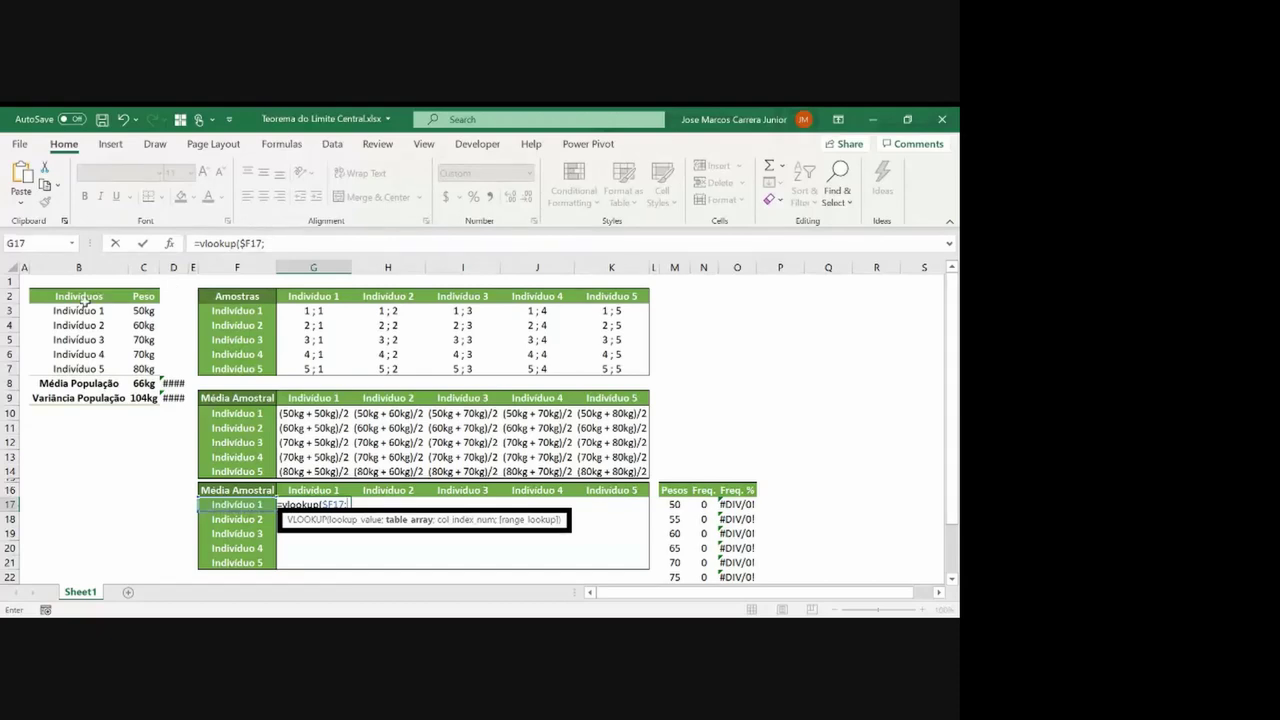
left_click_drag(94, 293, 140, 370)
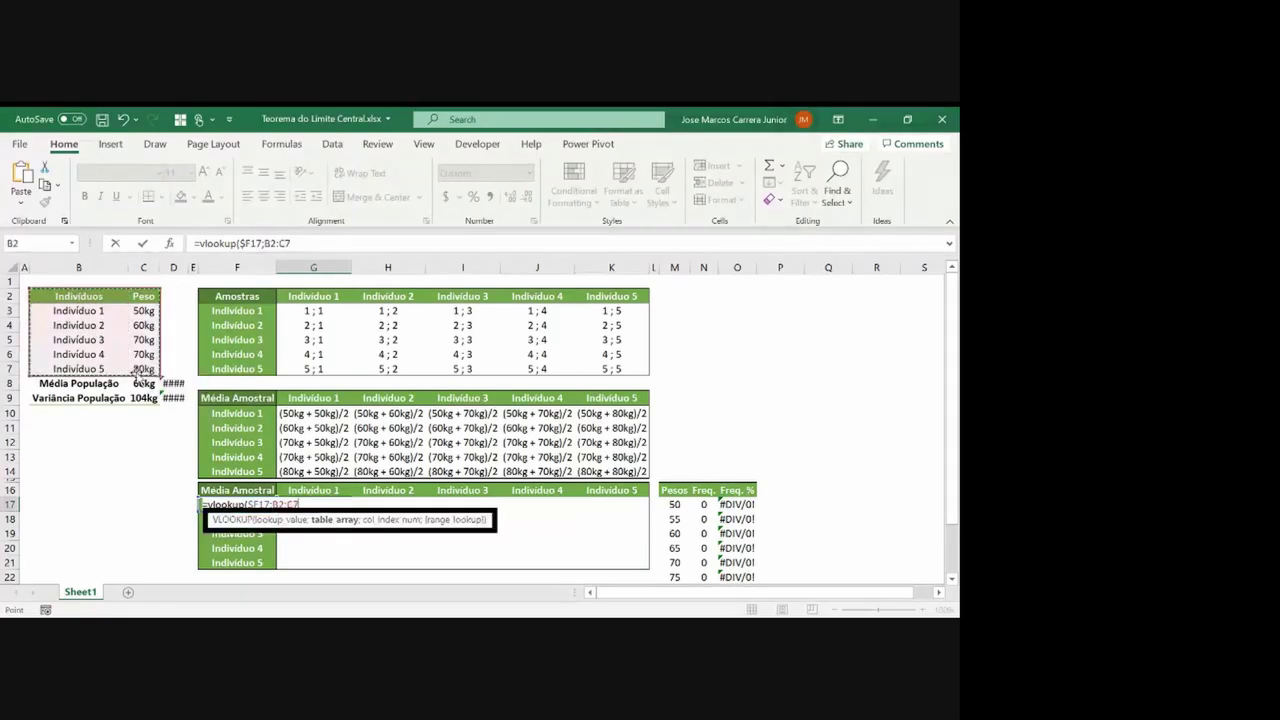
key("F4")
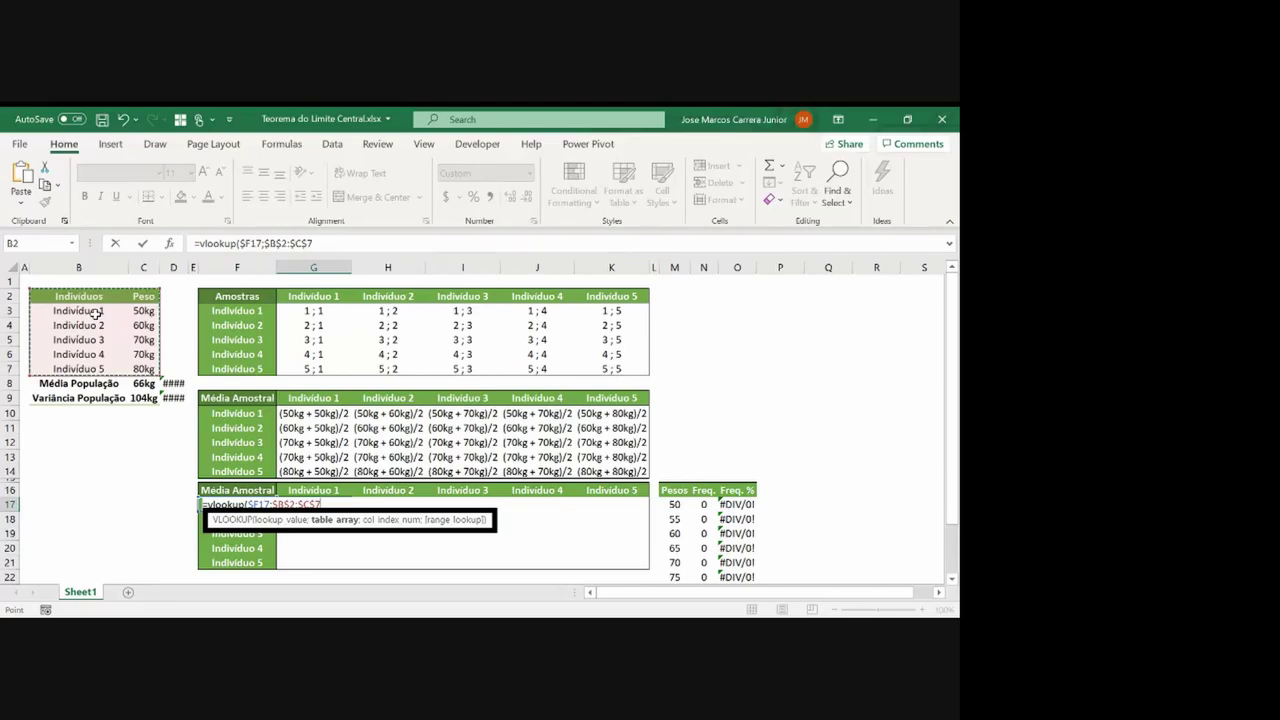
type(";2")
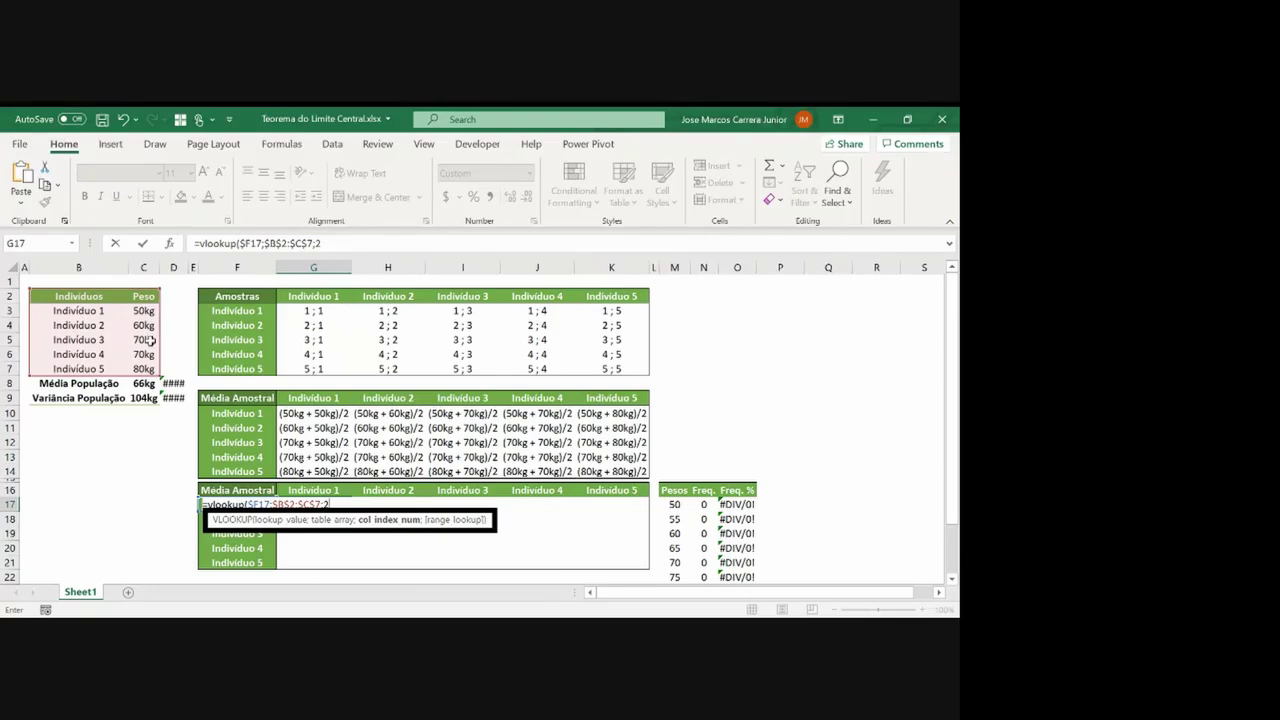
type(";0")
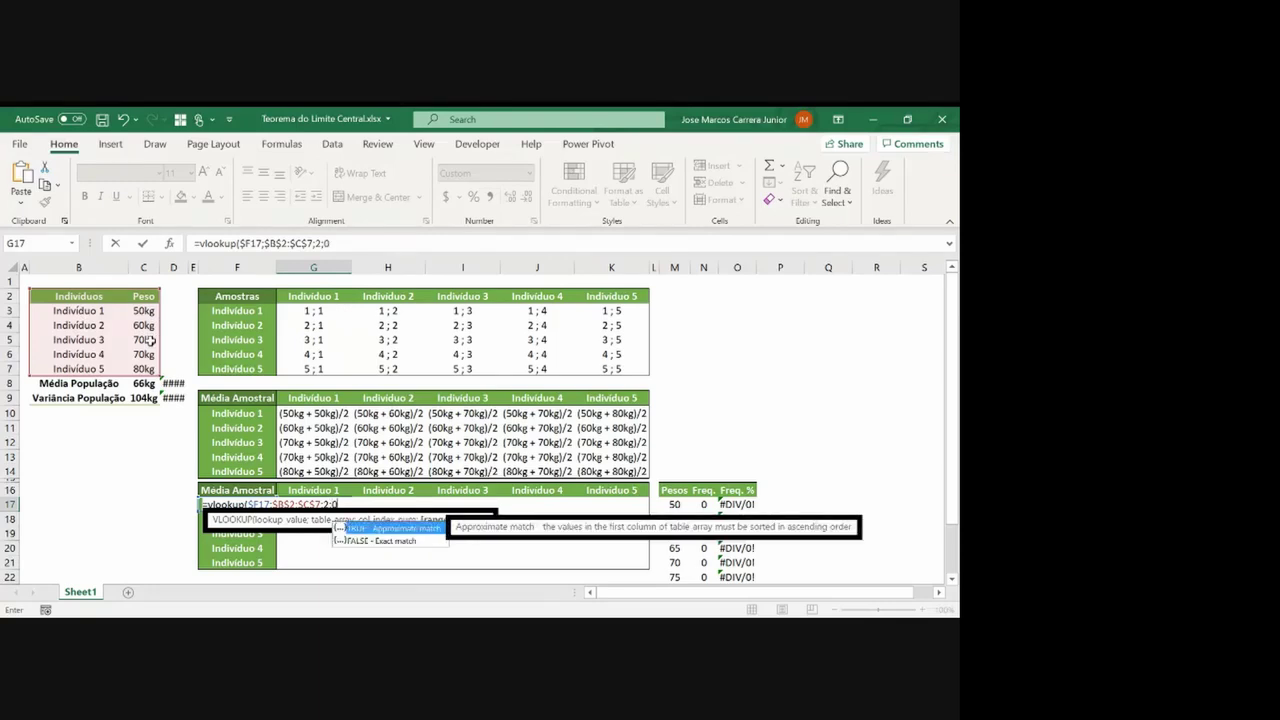
key("Return")
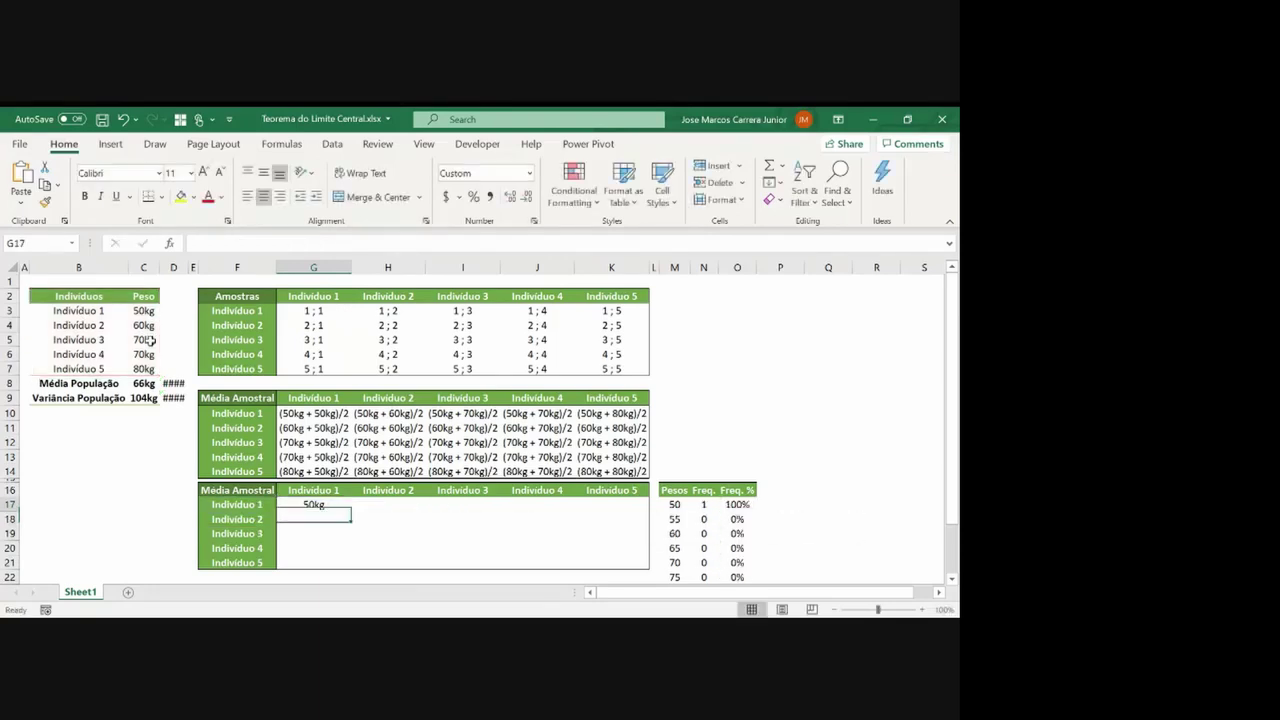
Extend the G17 formula with +VLOOKUP(G$16;$B$2:$C$7;2;0) to add the column individual's weight
key("Up")
key("F2")
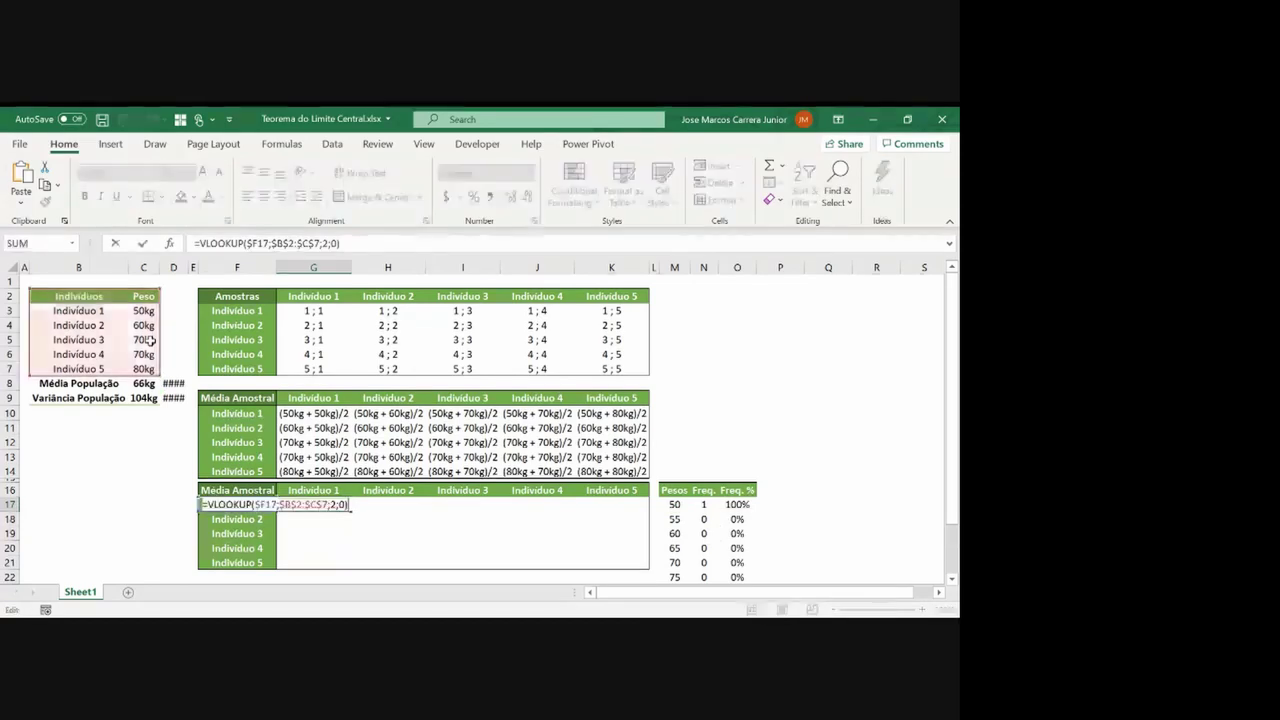
type("+vlo")
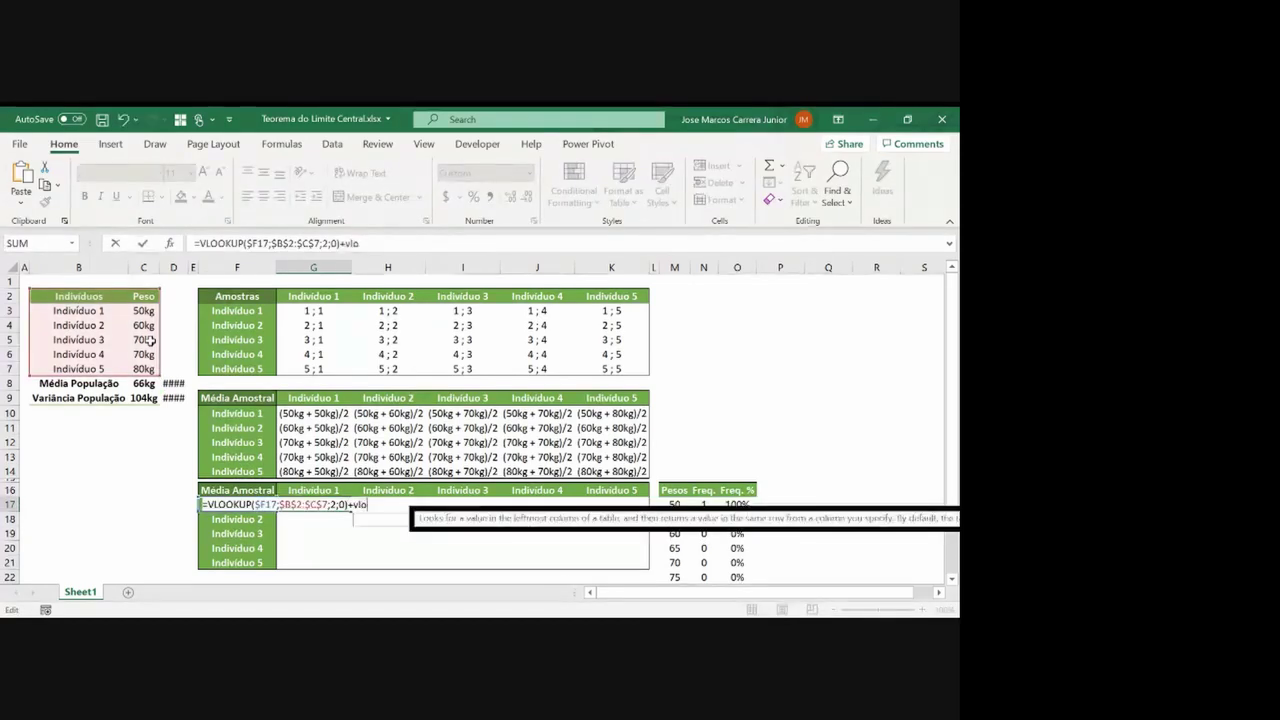
type("okup")
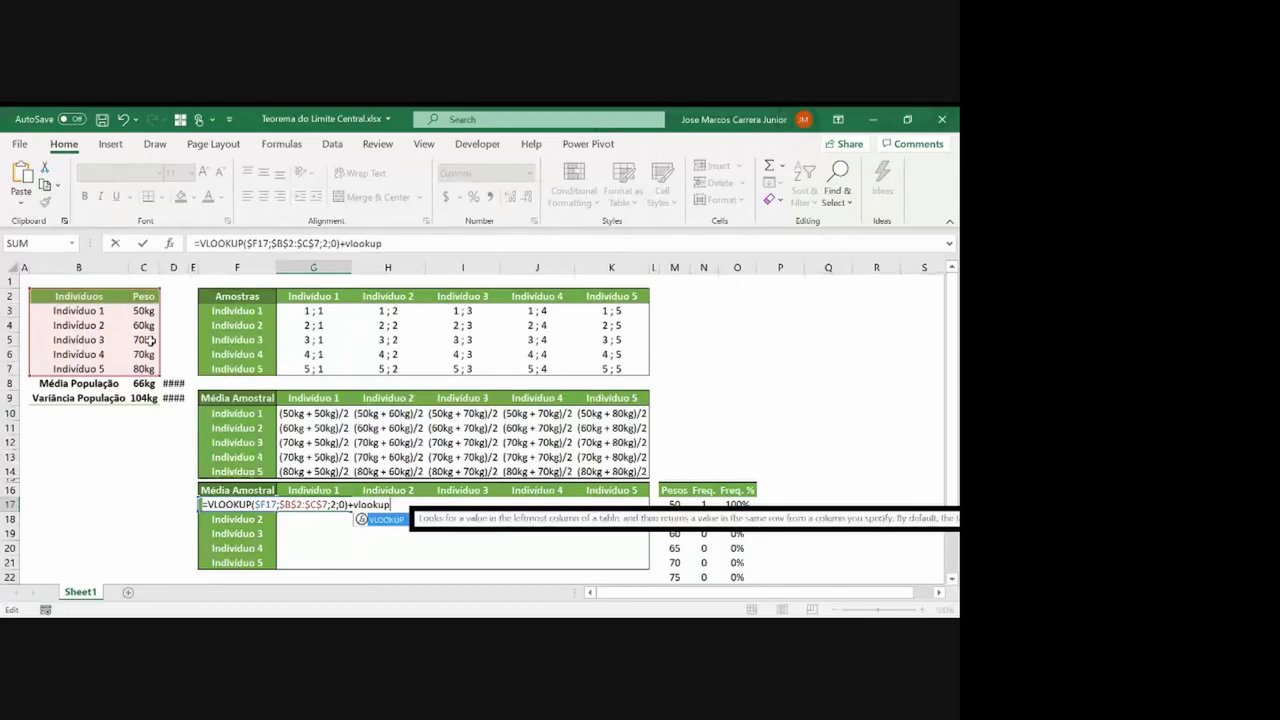
type("(")
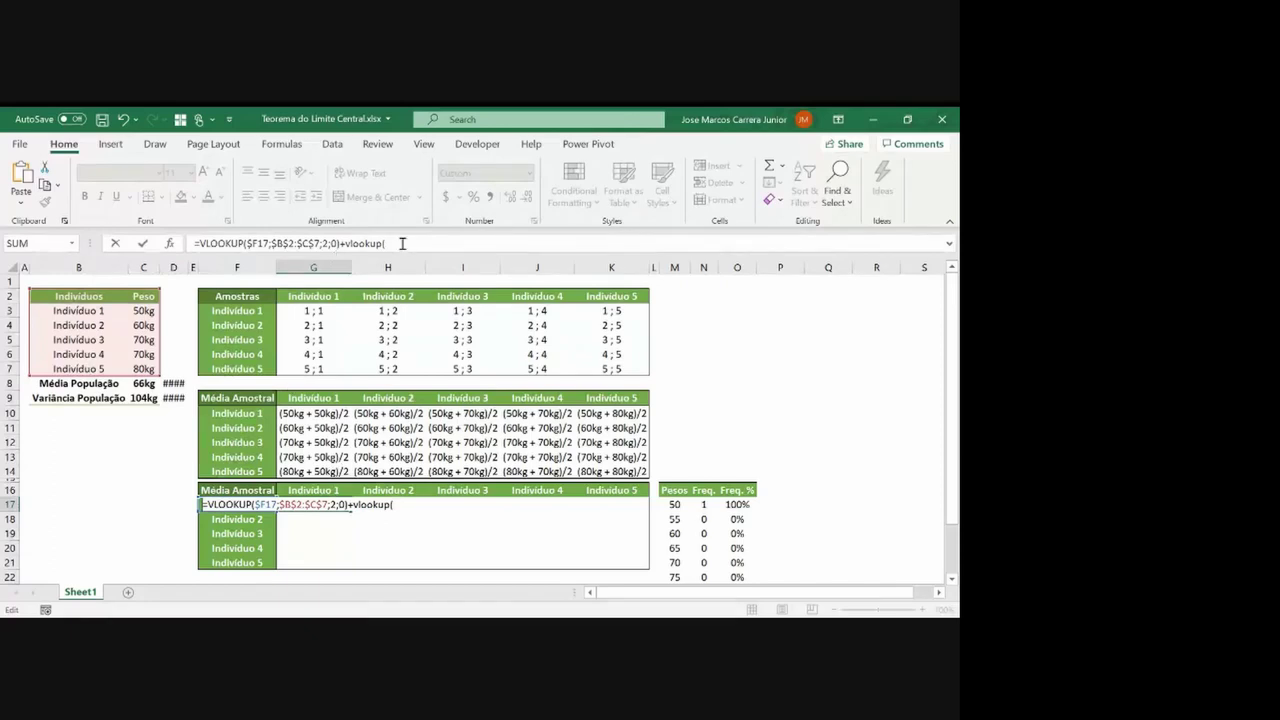
left_click(332, 490)
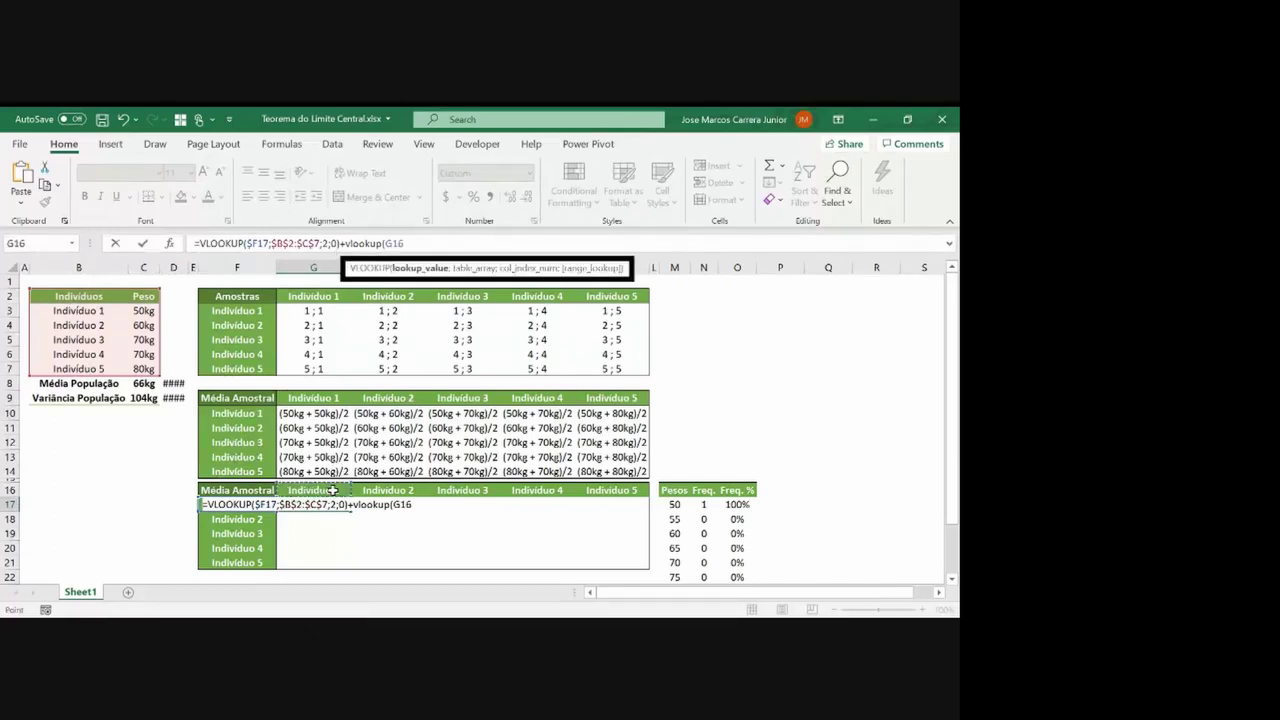
key("F4")
key("F4")
key("F4")
key("F4")
key("F4")
key("F4")
type(";")
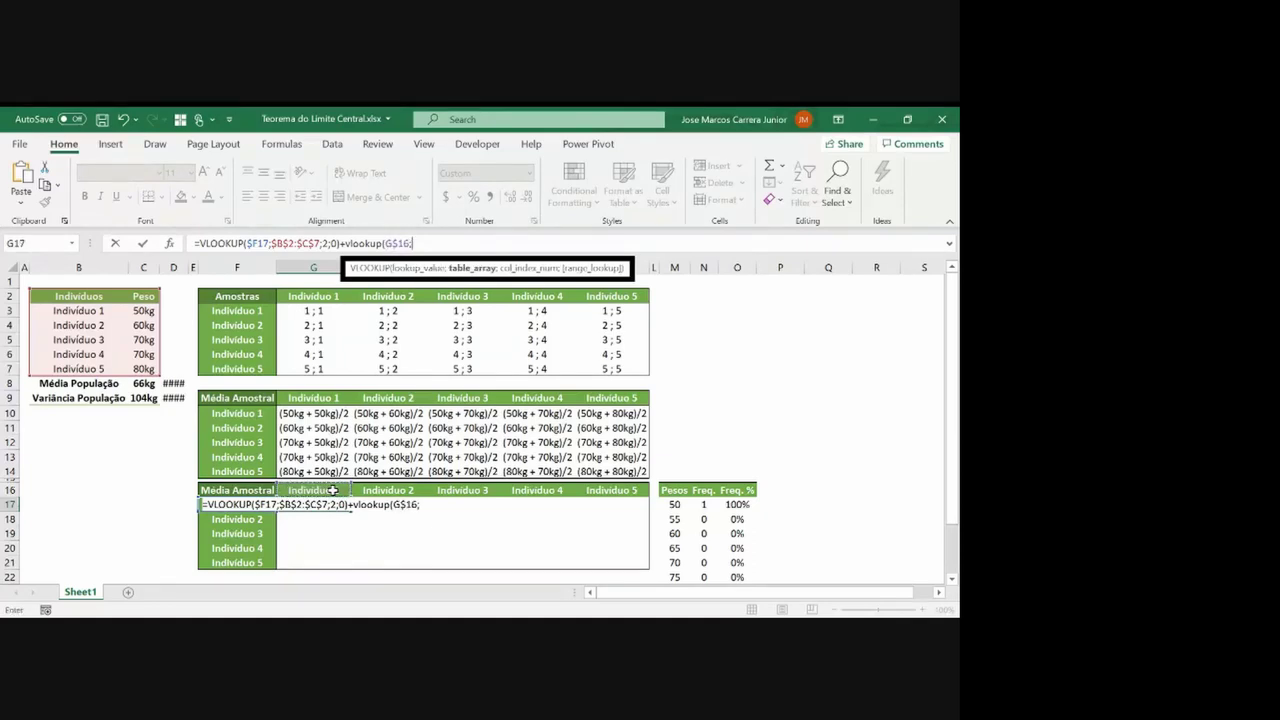
left_click_drag(110, 296, 145, 368)
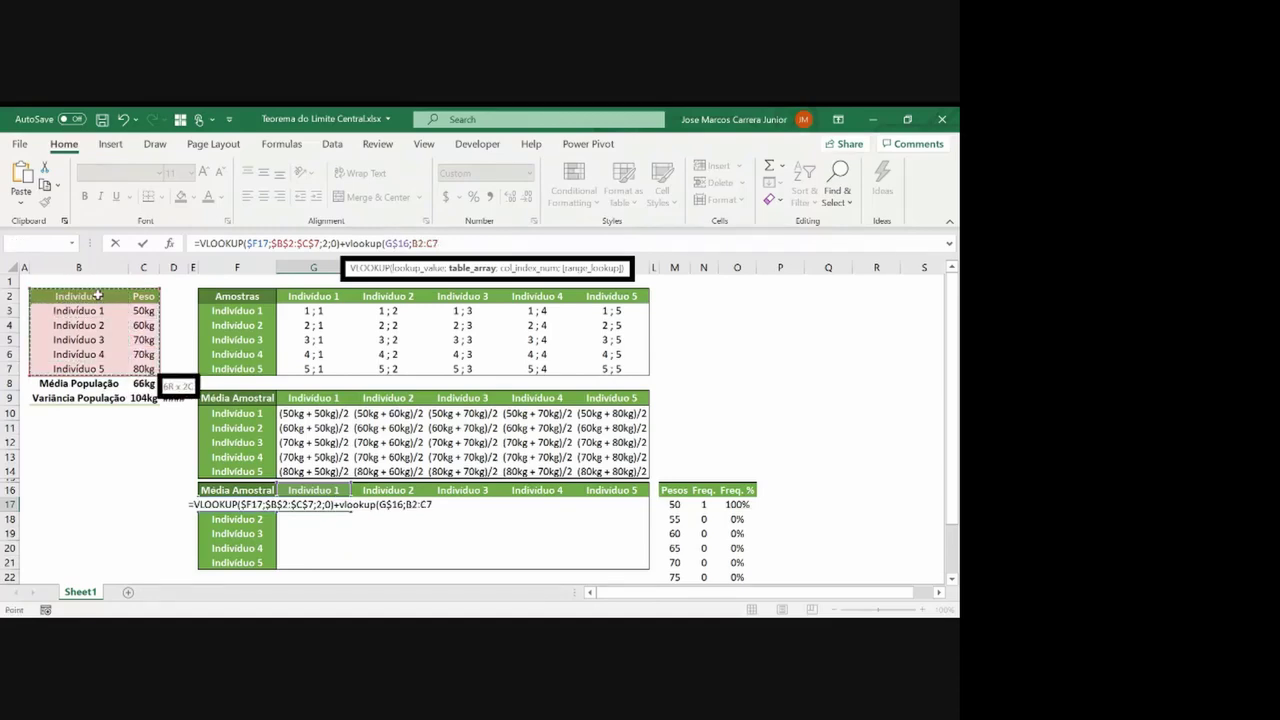
key("F4")
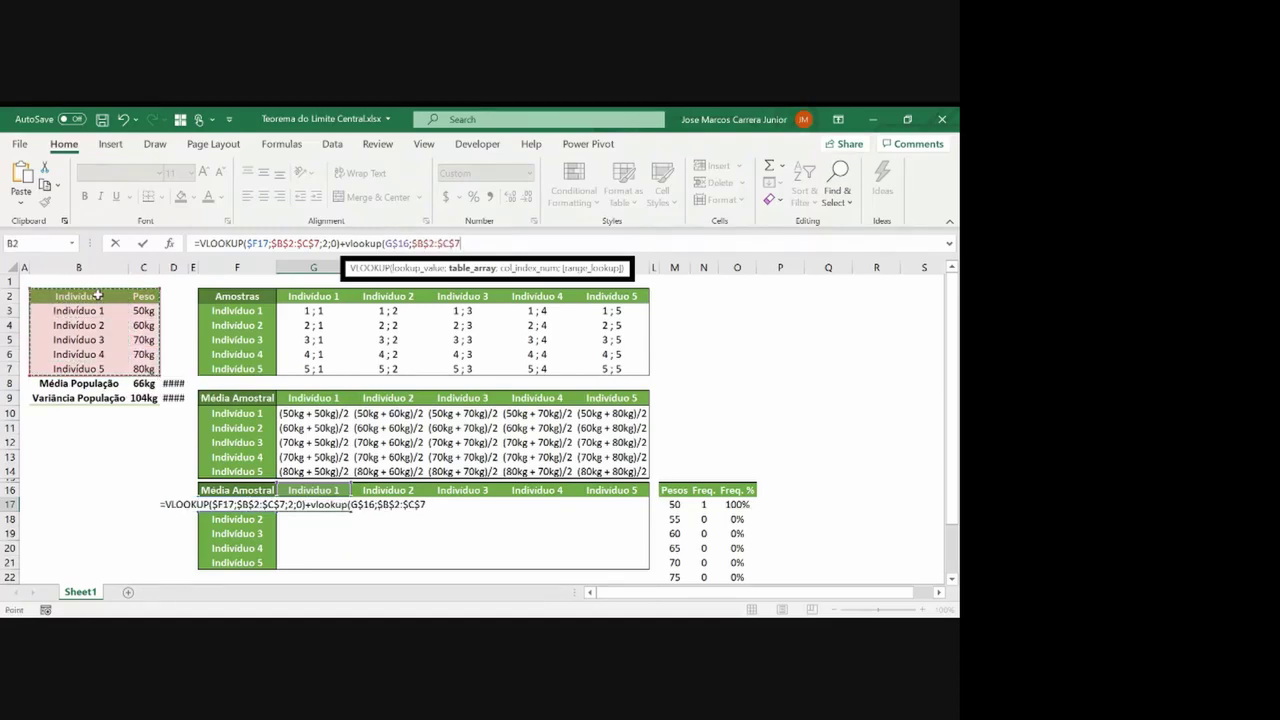
type(";2")
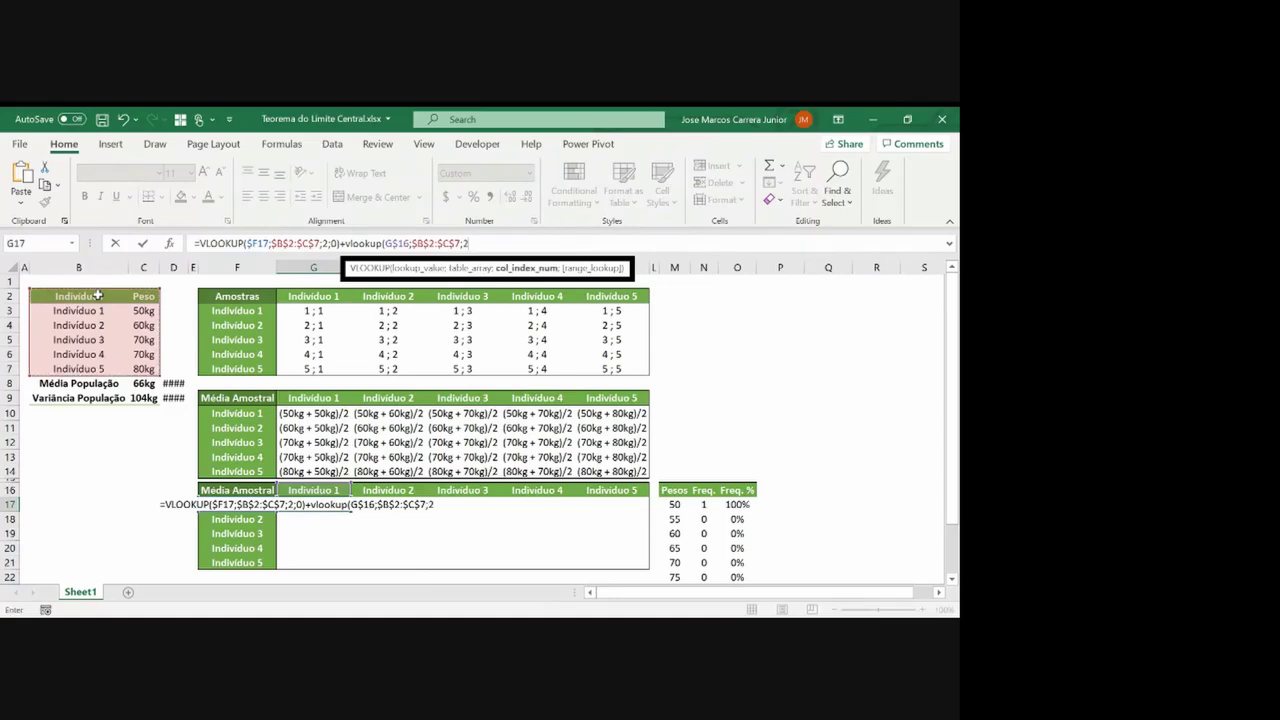
type(";0")
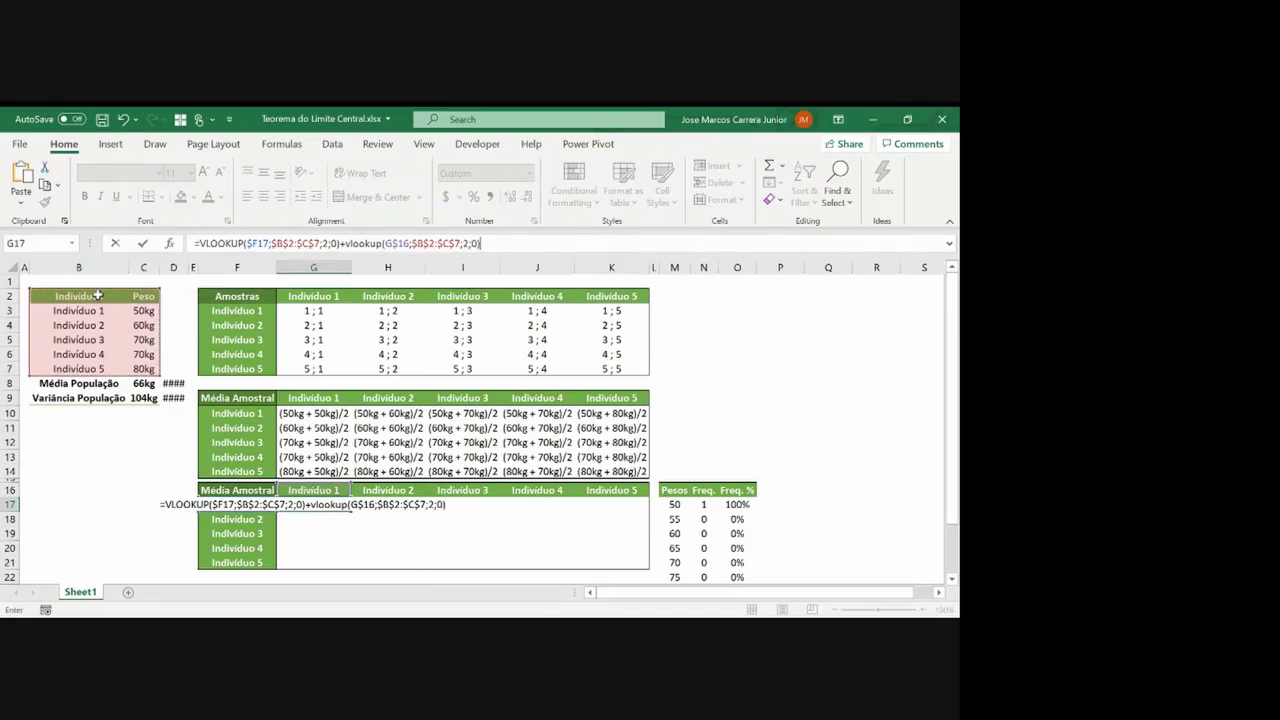
key("ctrl+Return")
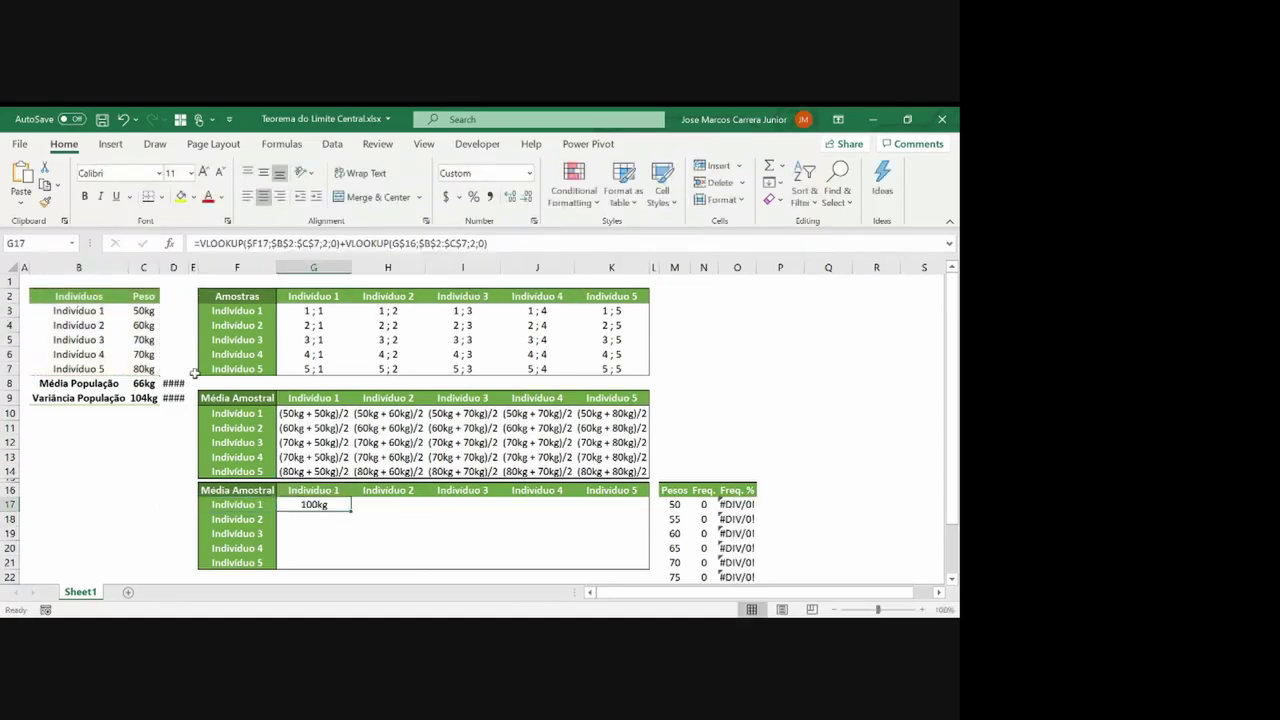
Enclose the sum of the two lookups in G17 in parentheses and divide it by 2
left_click(150, 311)
left_click(313, 504)
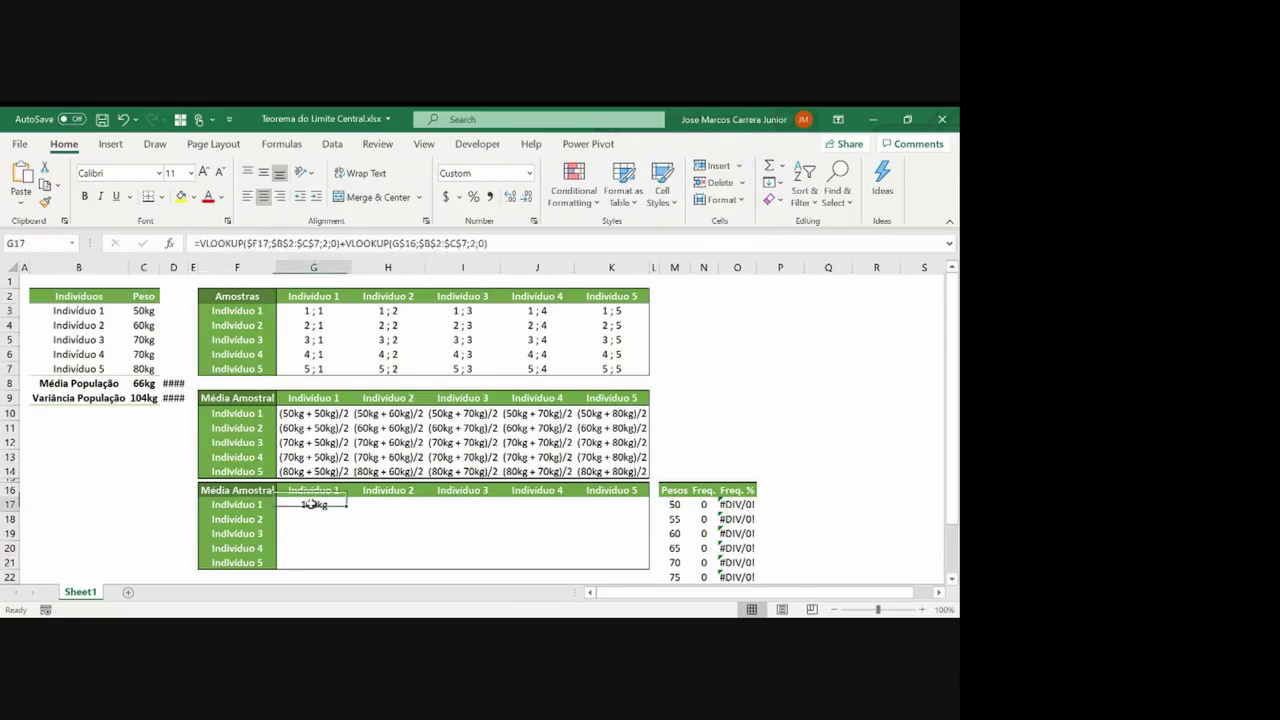
left_click(208, 243)
type("(")
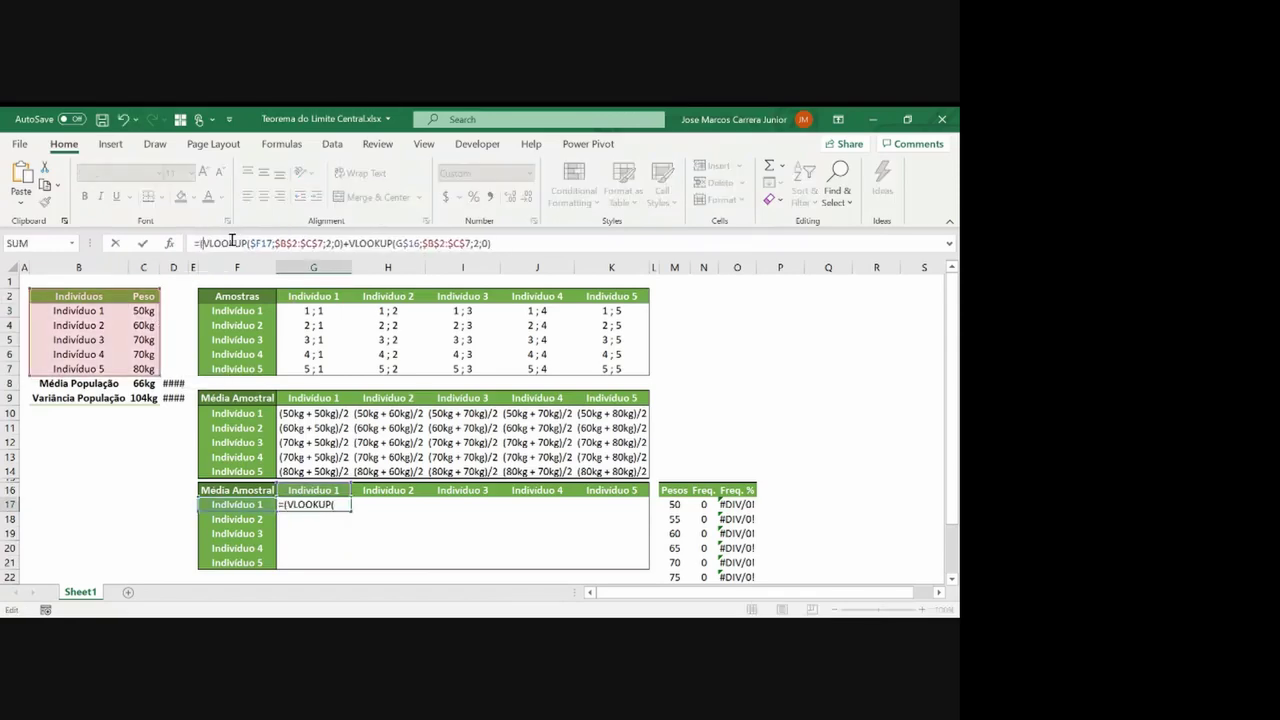
left_click(529, 242)
type(")/2")
key("Return")
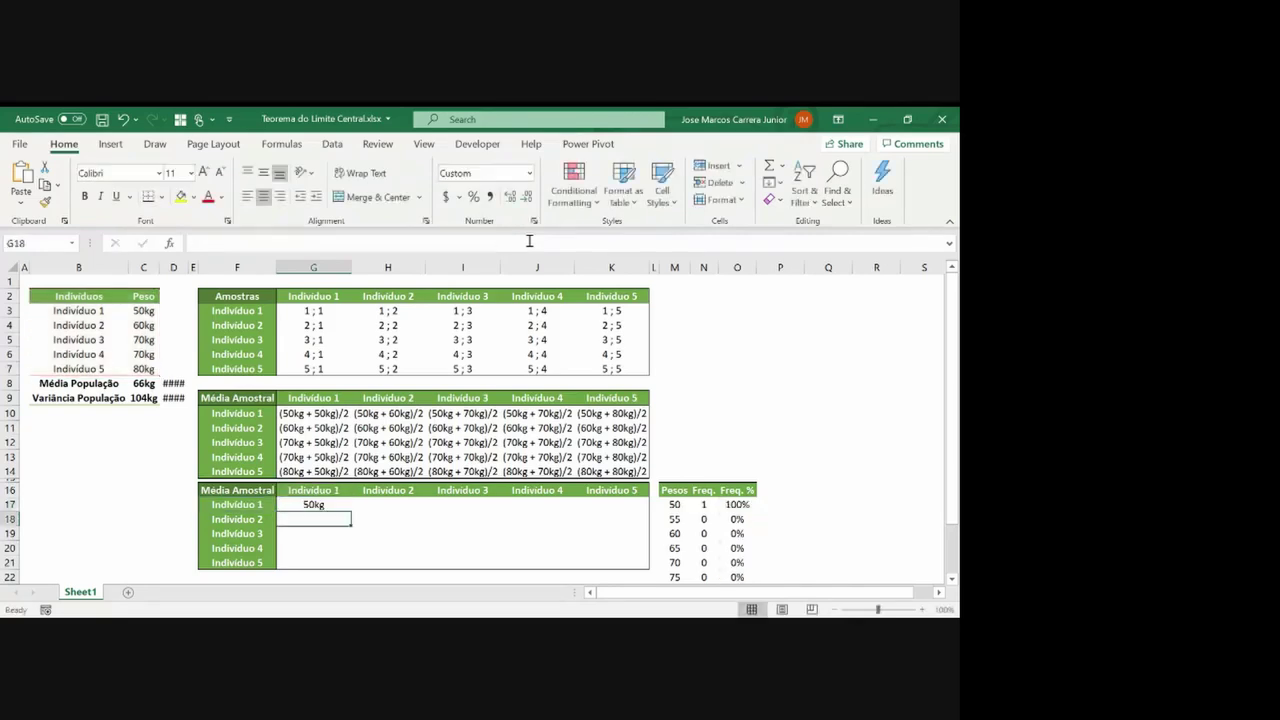
Trace the first sample from G3 down to its mean in G17, and check the average of the weights in C3:C4
key("Up")
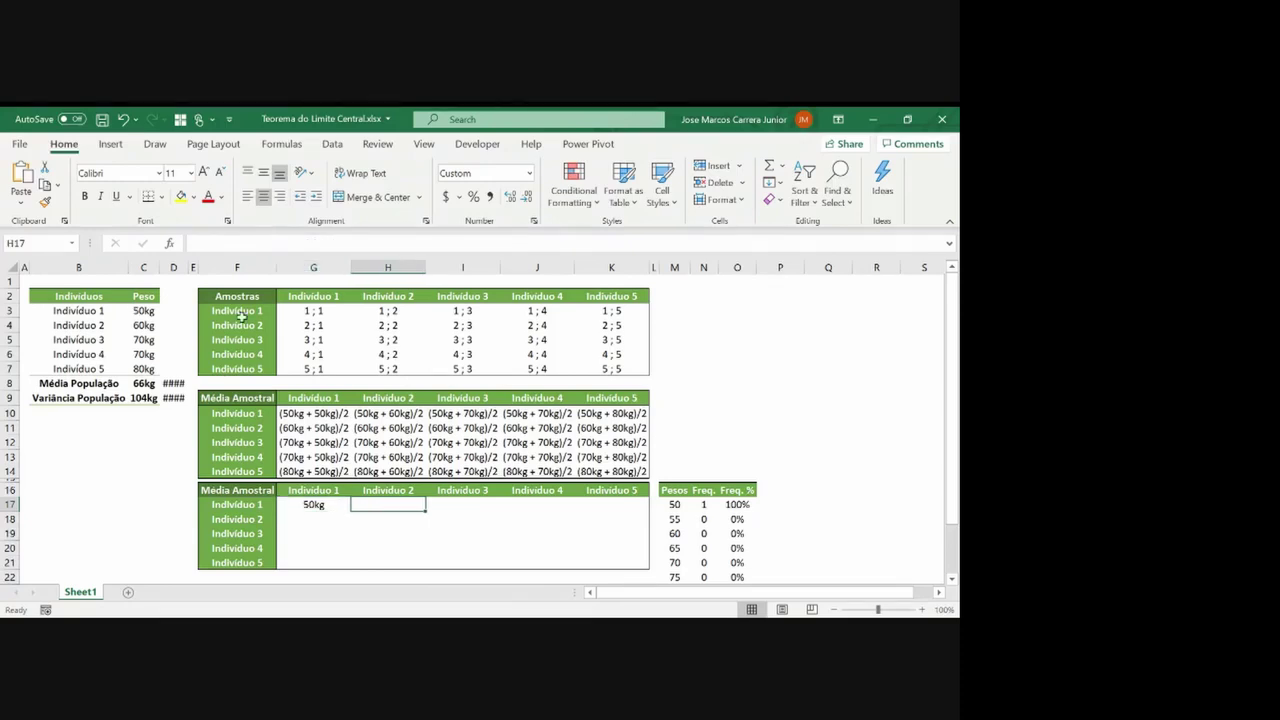
left_click(304, 312)
key("ctrl+Down")
key("ctrl+Down")
key("ctrl+Down")
key("ctrl+Down")
key("ctrl+Down")
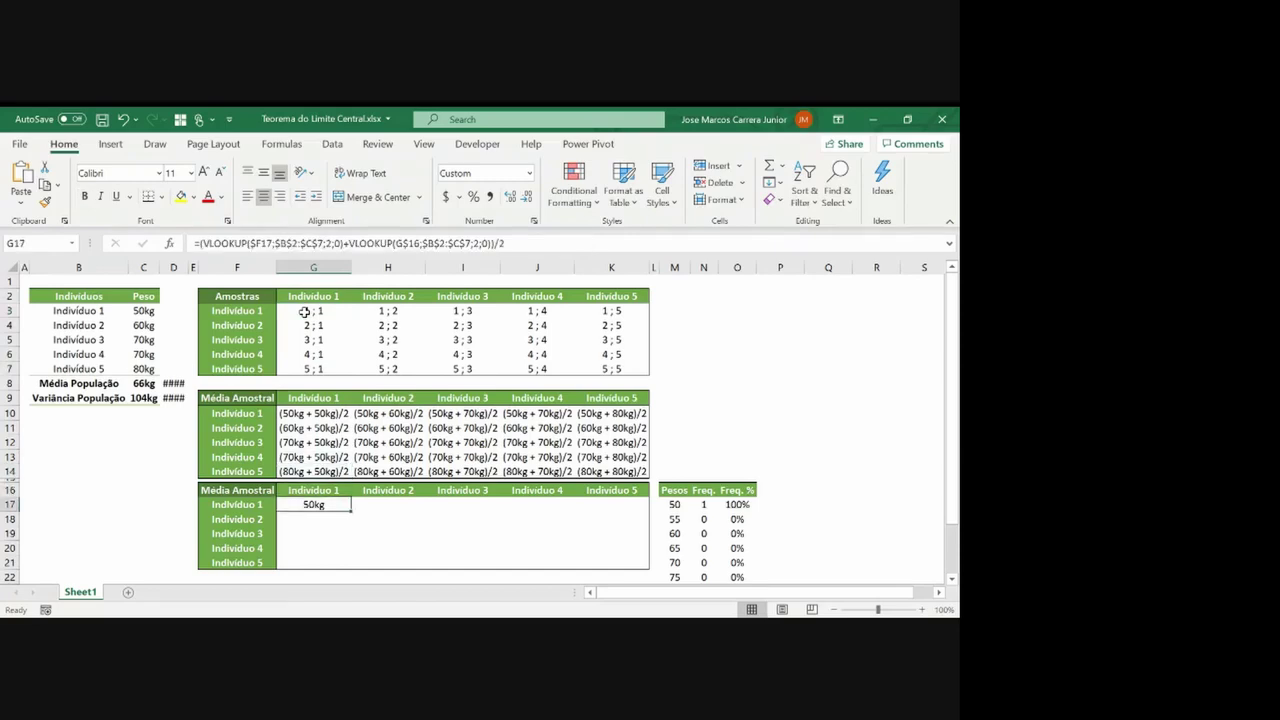
left_click(143, 311)
left_click(143, 324)
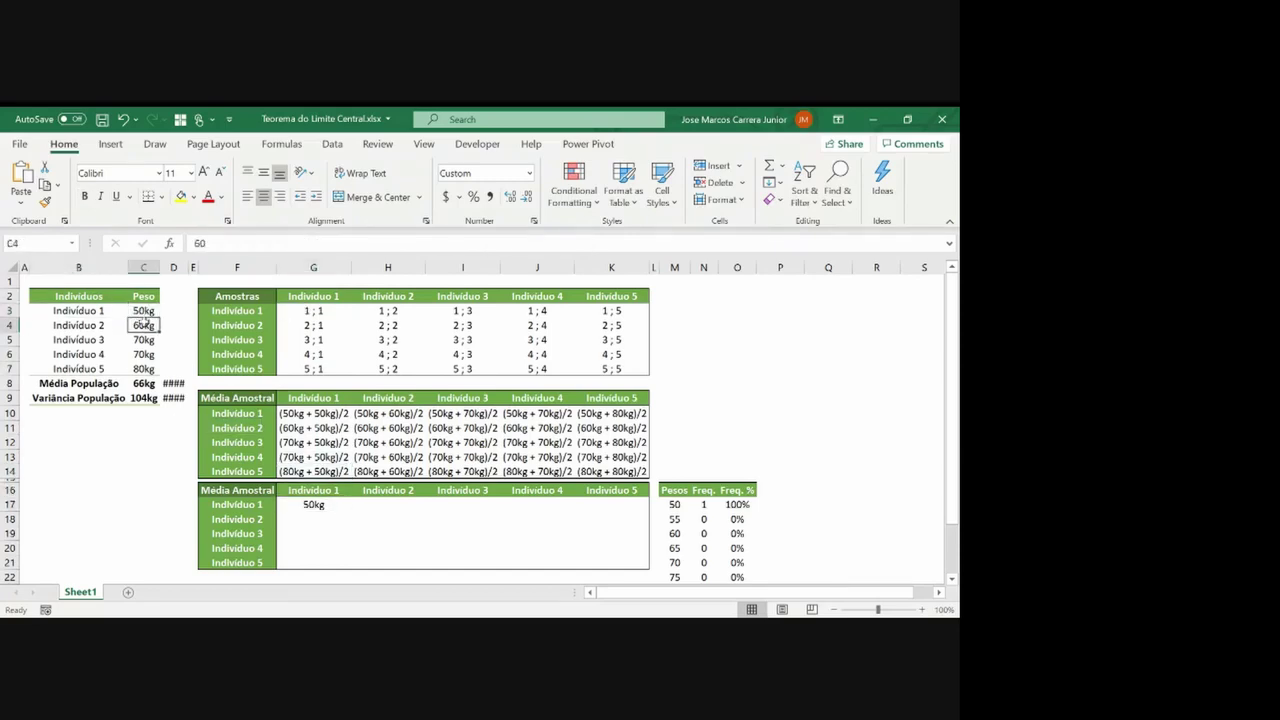
key("shift+Up")
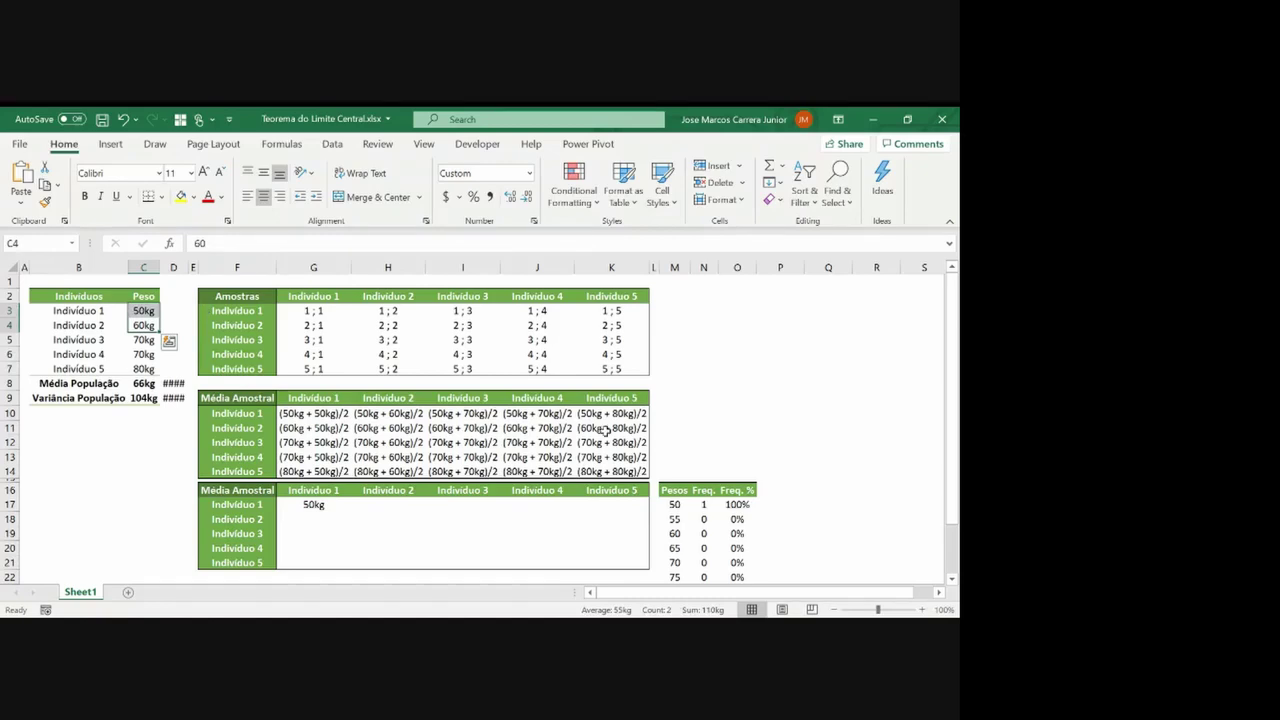
Copy the sample-mean formula from G17 to H17, under Indivíduo 2
left_click(322, 506)
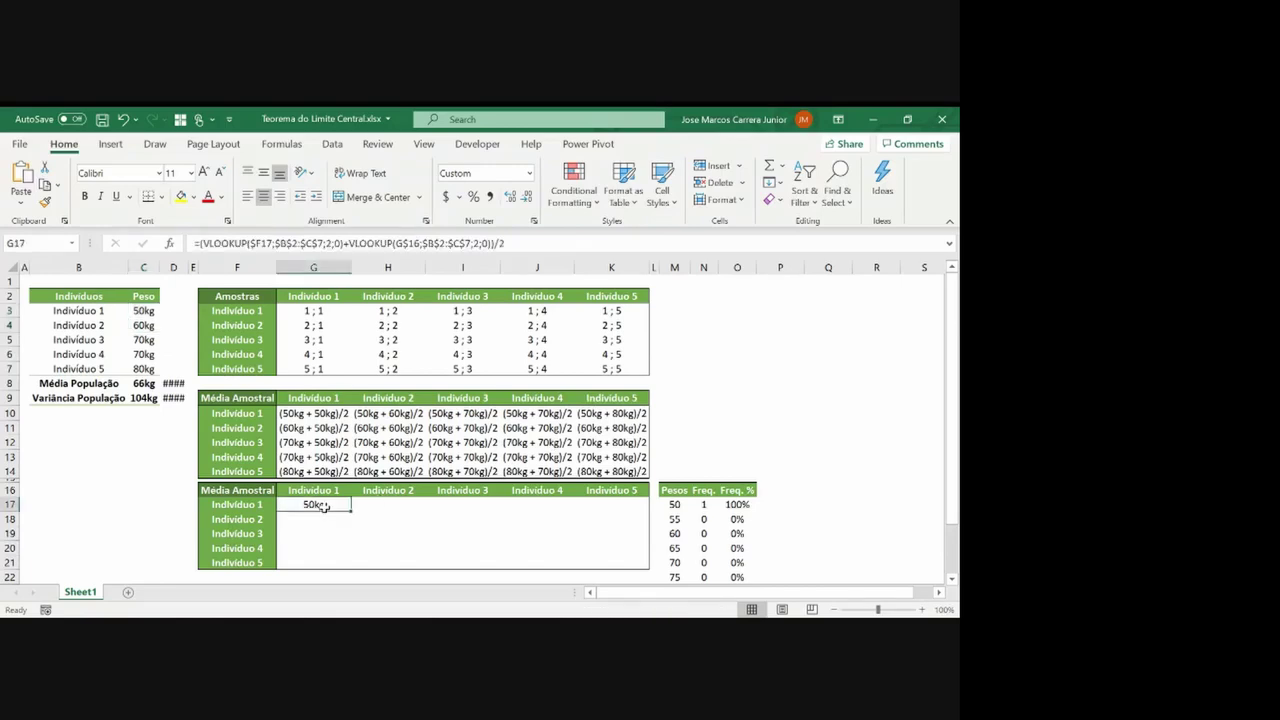
key("ctrl+c")
key("Right")
key("ctrl+v")
key("Escape")
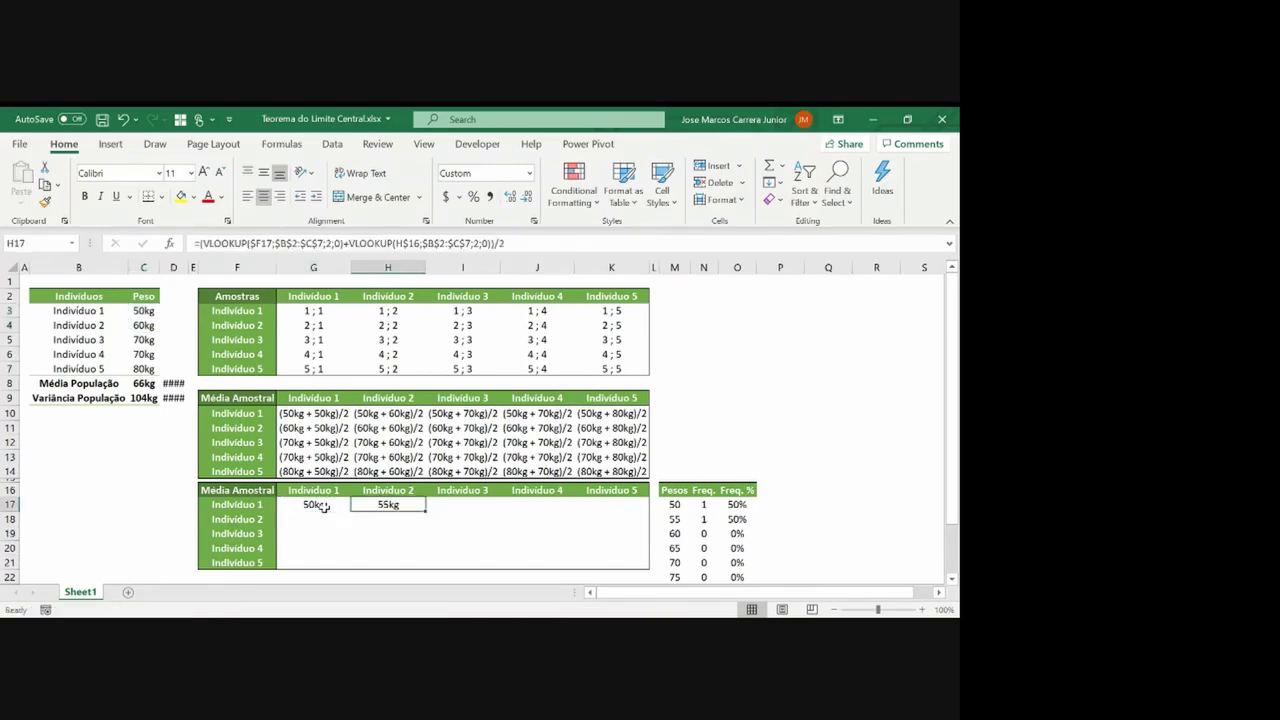
Check the weights of Indivíduo 1 and Indivíduo 3, and copy the sample-mean formula from H17 to I17
left_click(151, 311)
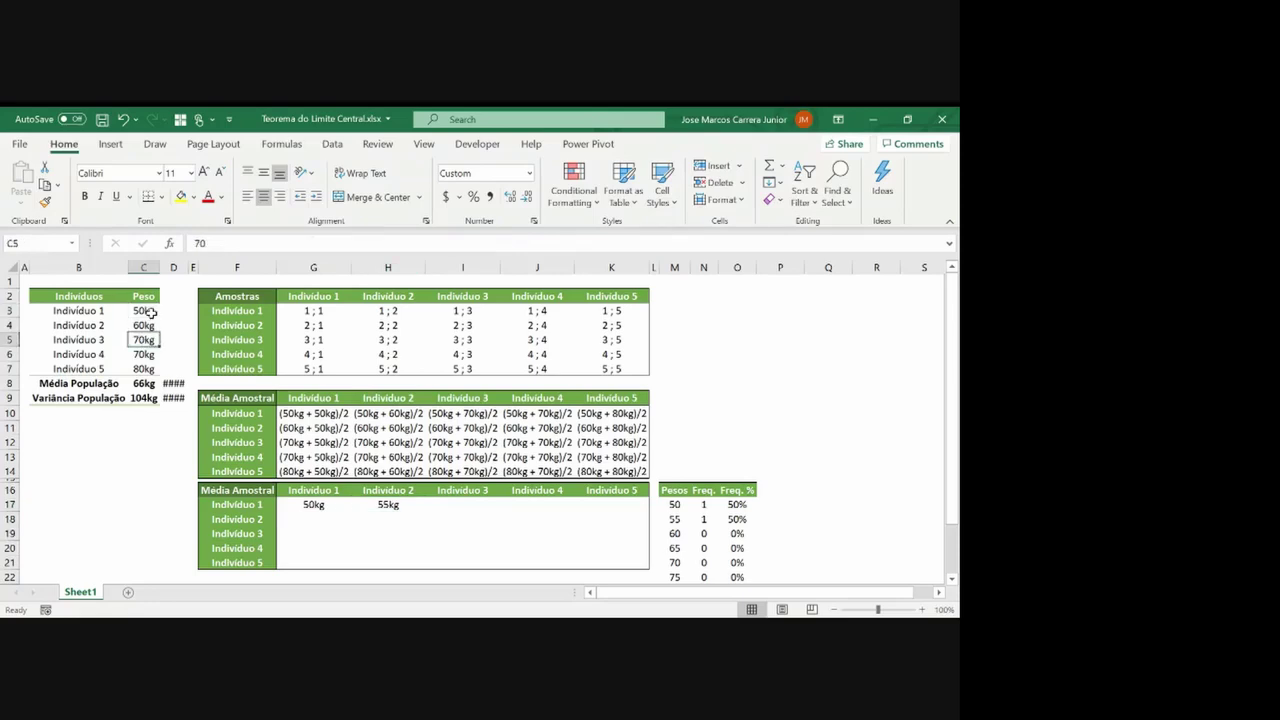
left_click(146, 340)
left_click(385, 505)
key("ctrl+c")
key("Right")
key("ctrl+v")
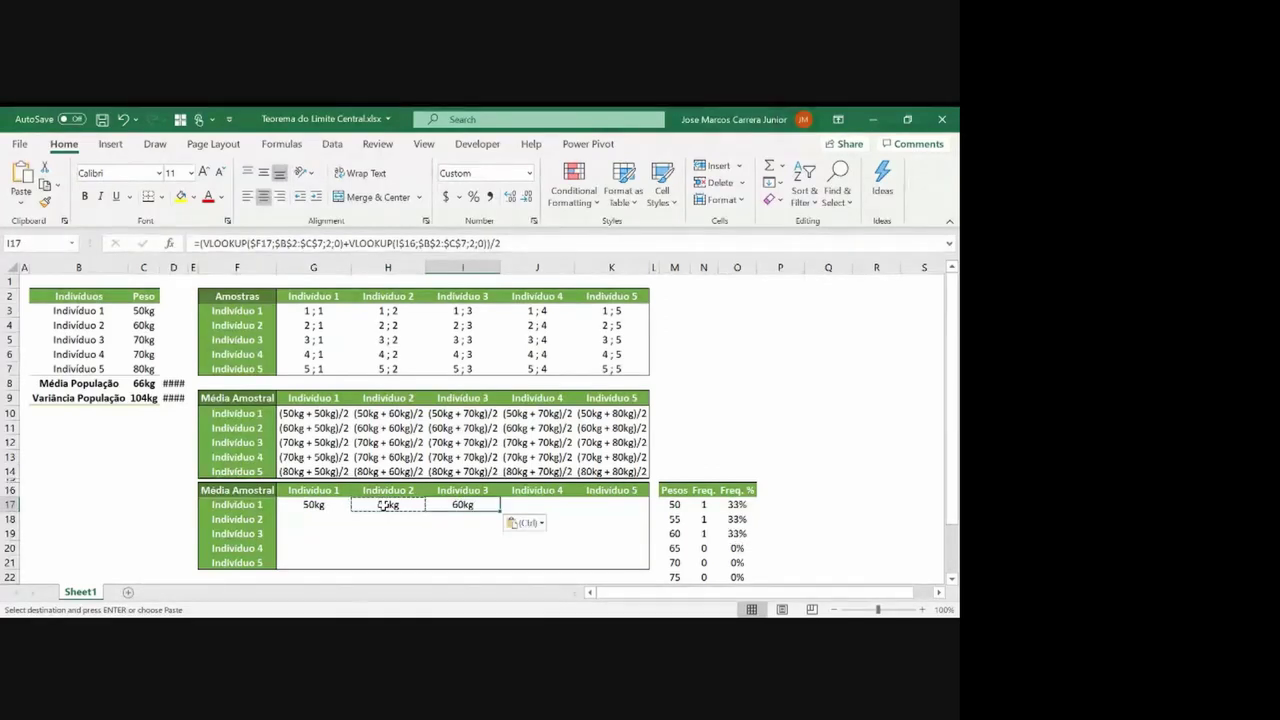
key("Escape")
Check Indivíduo 4's weight in C6, and copy the sample-mean formula from I17 to J17
left_click(149, 353)
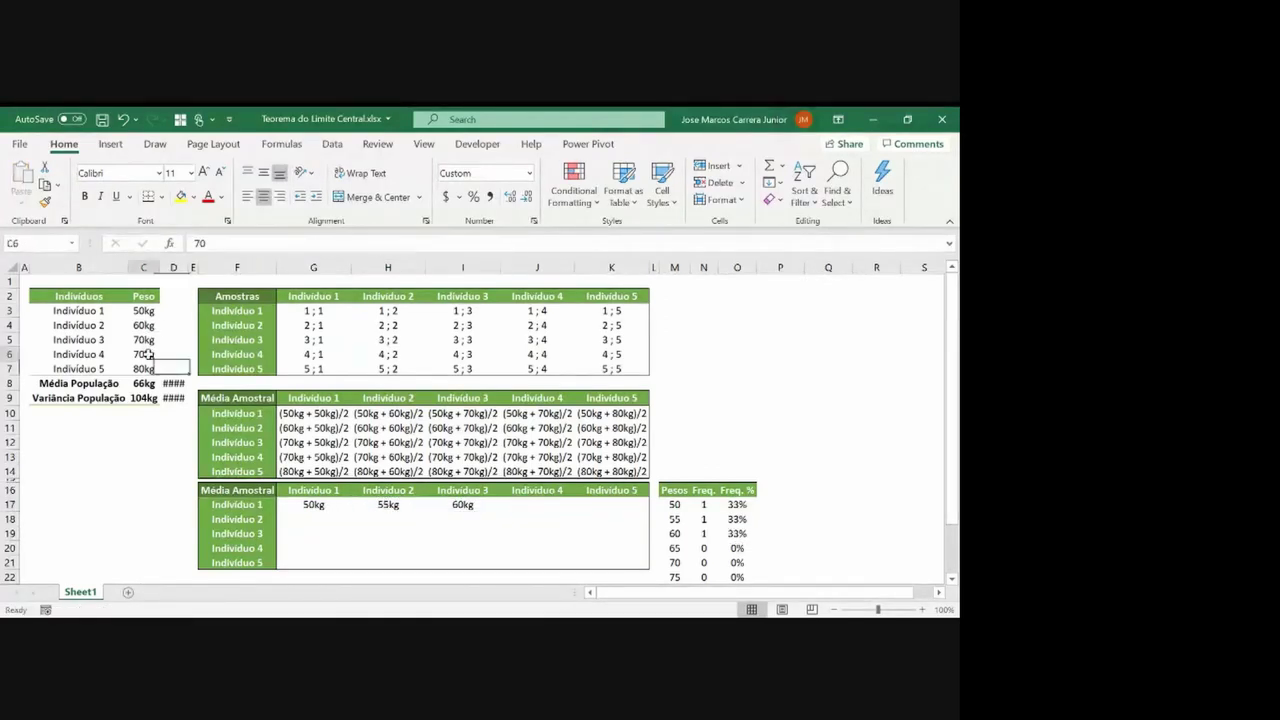
left_click(468, 505)
key("ctrl+c")
key("Right")
key("ctrl+v")
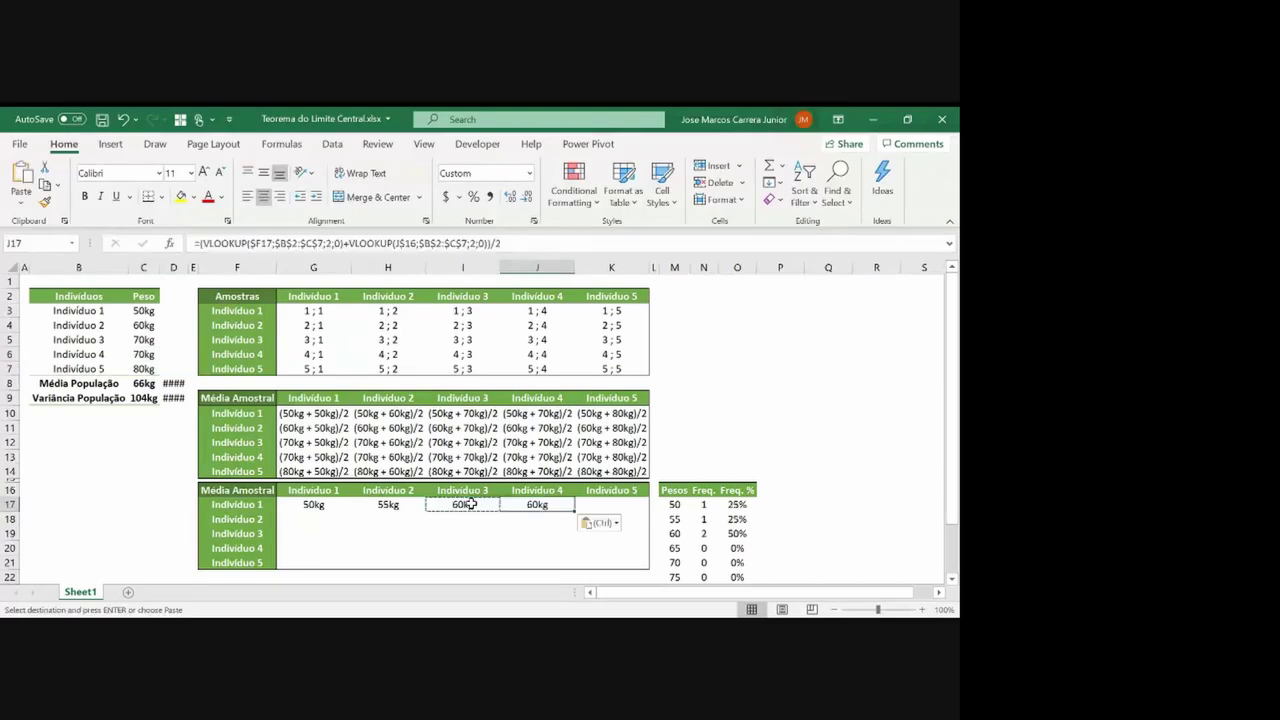
key("Escape")
Check the average of the weights in C3 and C7, and paste only J17's formula into K17, under Indivíduo 5
left_click(150, 309)
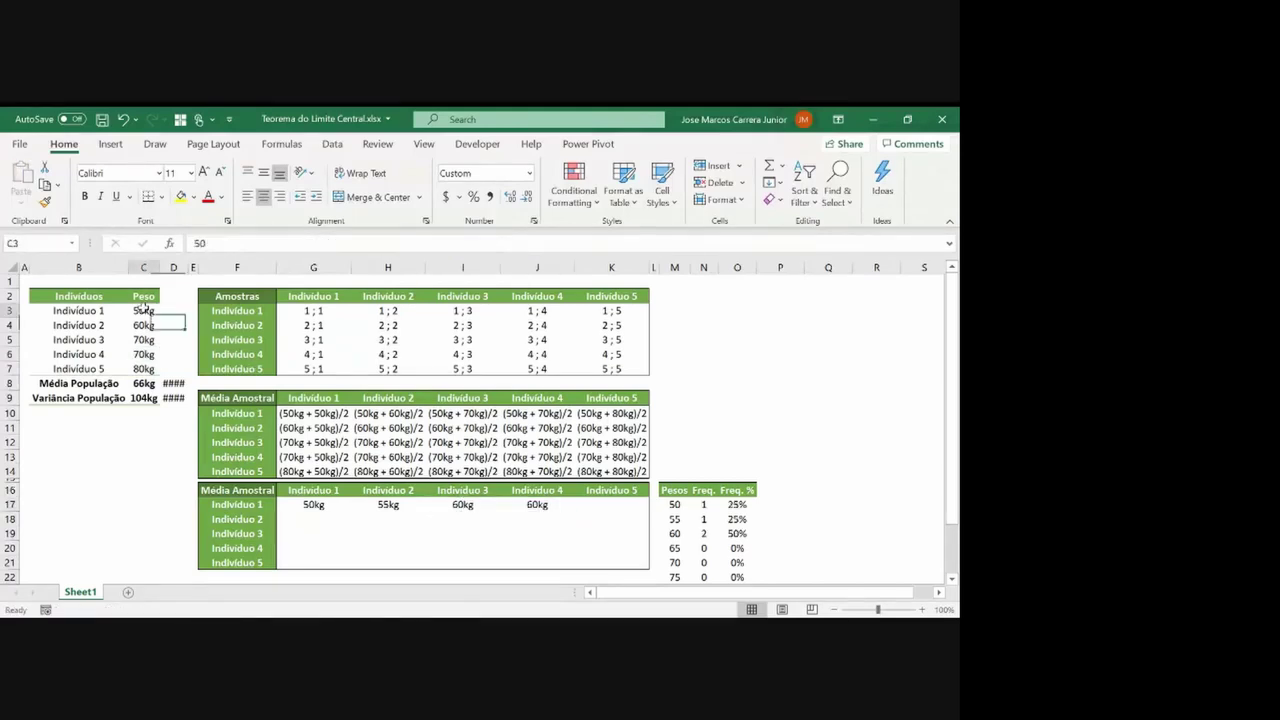
left_click(146, 368, "ctrl")
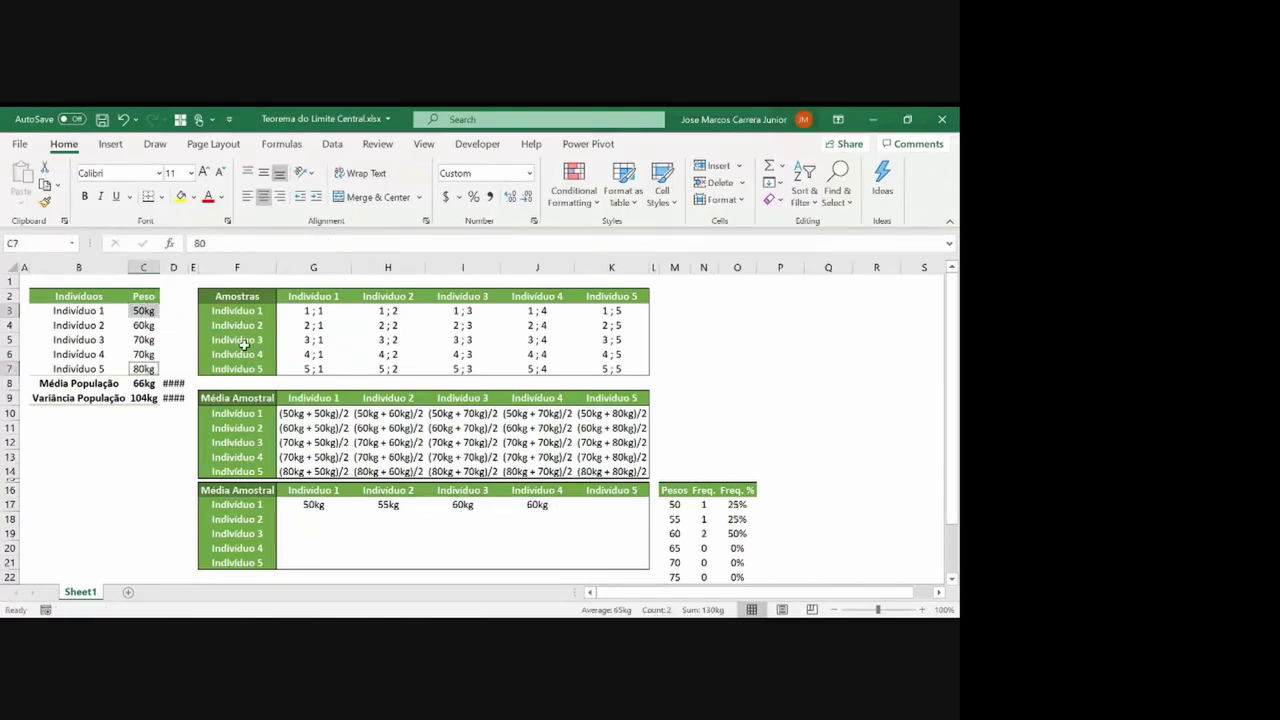
left_click(531, 507)
key("ctrl+c")
key("Right")
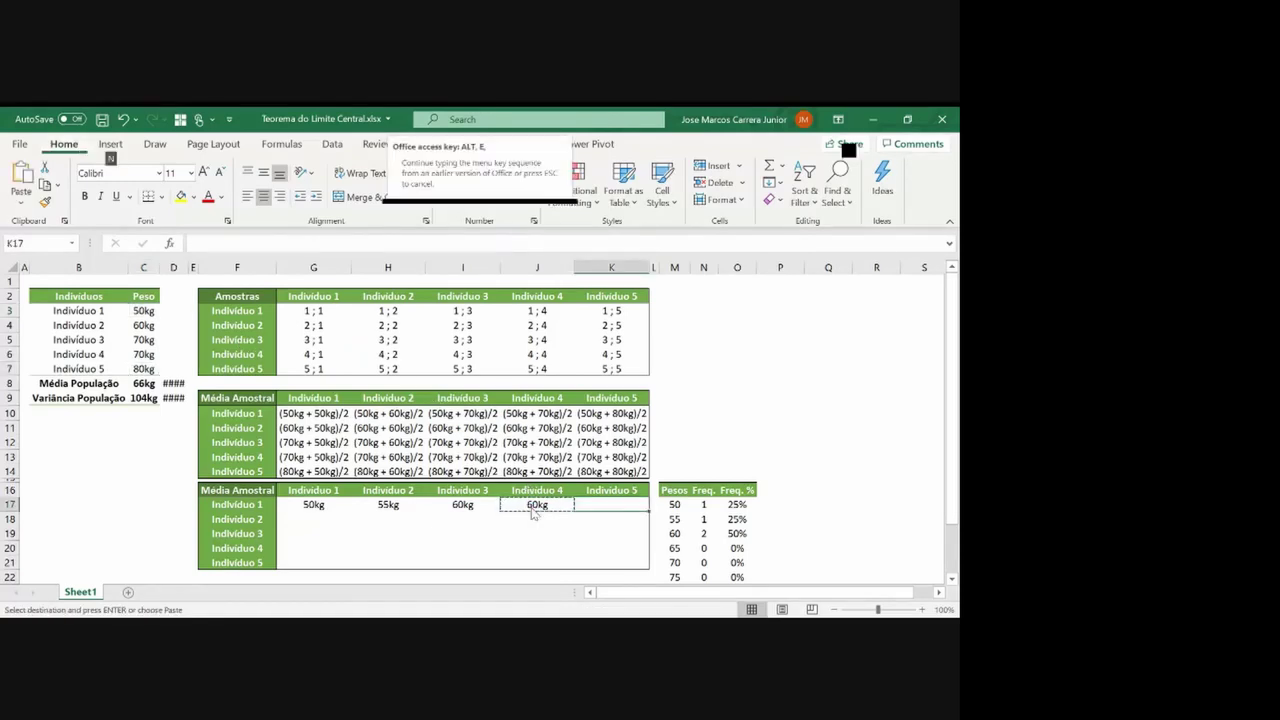
key("ctrl+alt+v")
key("alt+f")
key("Return")
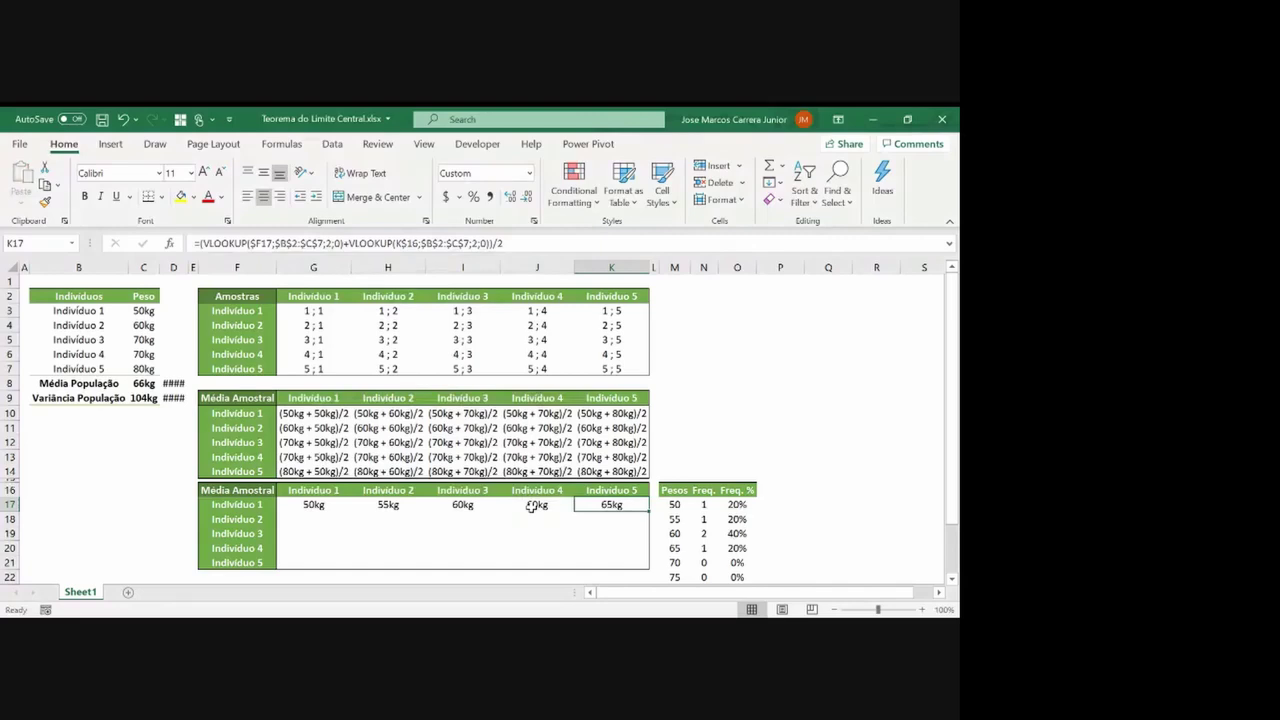
Copy the first row of sample means, G17:K17, and paste only its formulas down through row 21
key("Left")
key("Left")
key("Left")
key("Left")
key("shift+Right")
key("shift+Right")
key("shift+Right")
key("shift+Right")
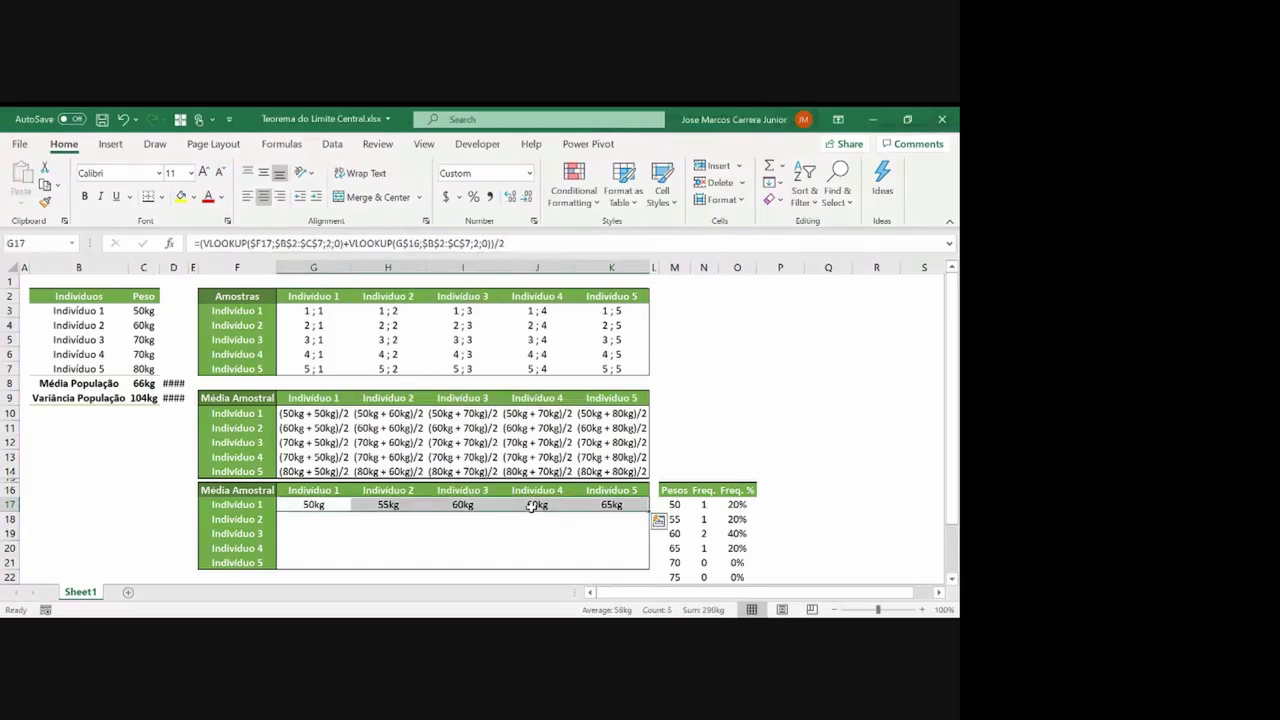
key("ctrl+c")
key("shift+Down")
key("shift+Down")
key("shift+Down")
key("shift+Down")
key("ctrl+alt+v")
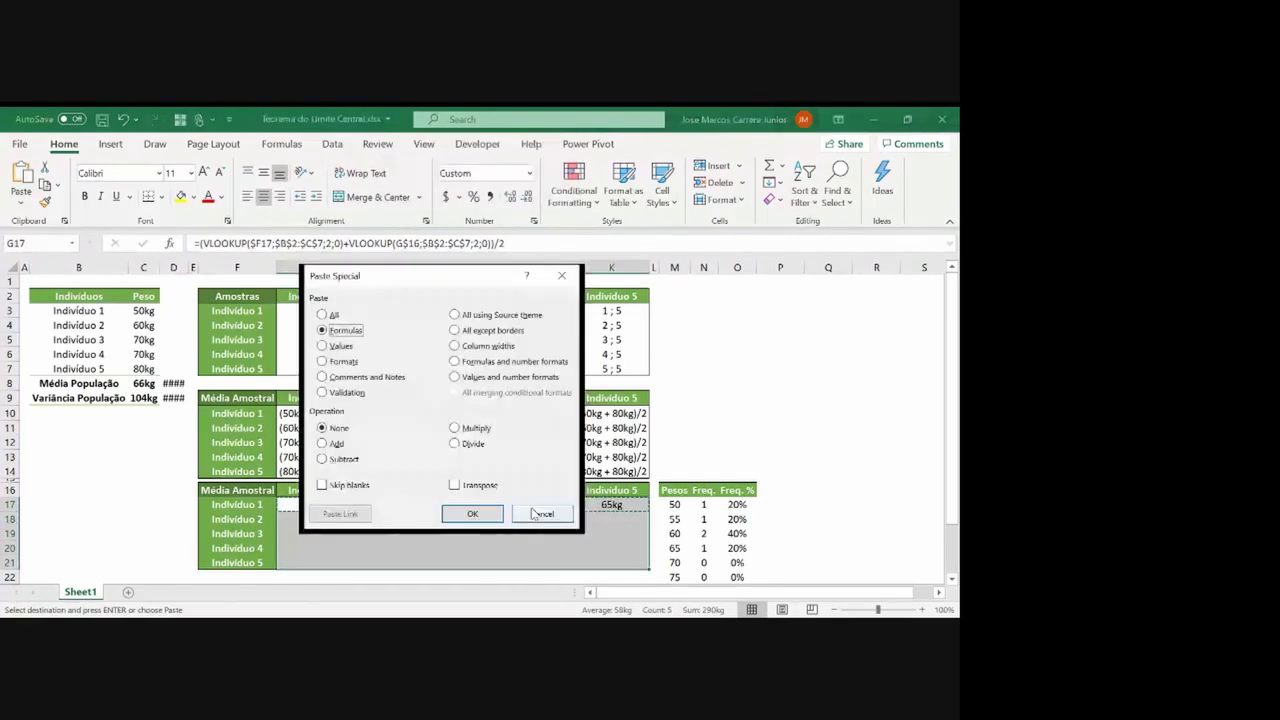
key("Return")
key("Escape")
Clear the mean and variance of the sample means in G23:G24
key("Down")
key("Down")
key("Down")
key("Down")
key("Down")
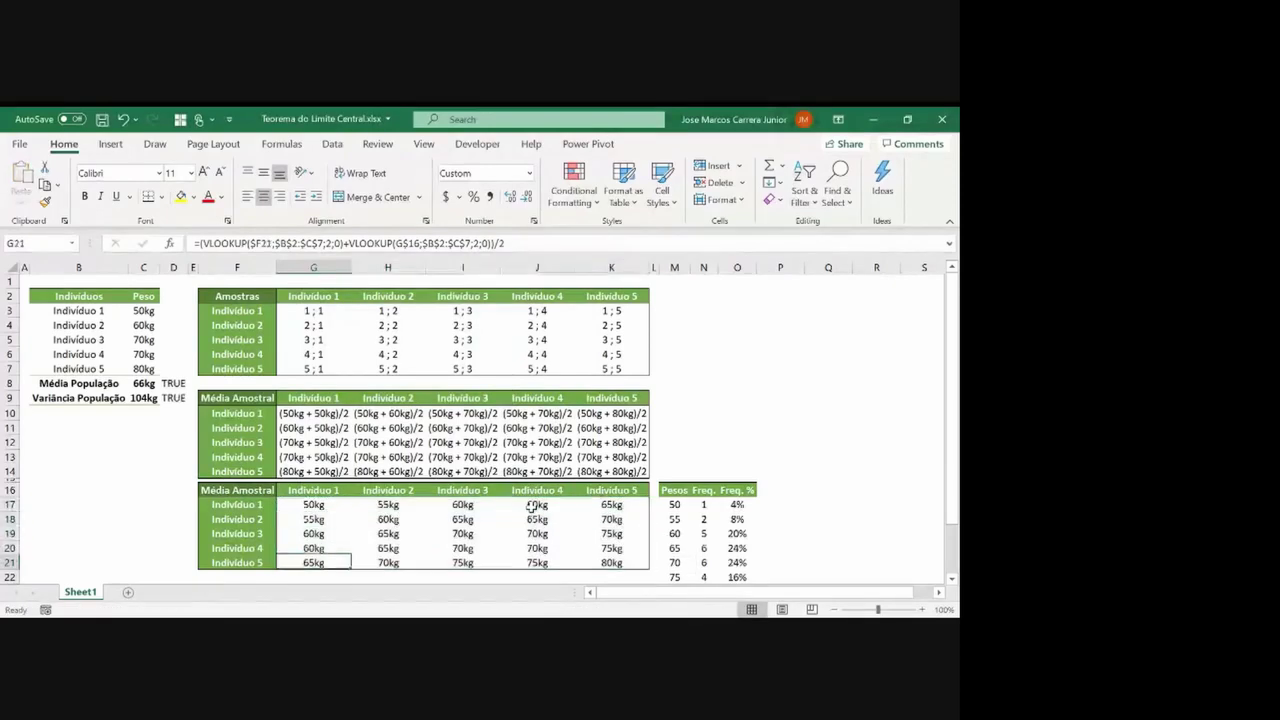
key("Down")
key("Down")
key("Up")
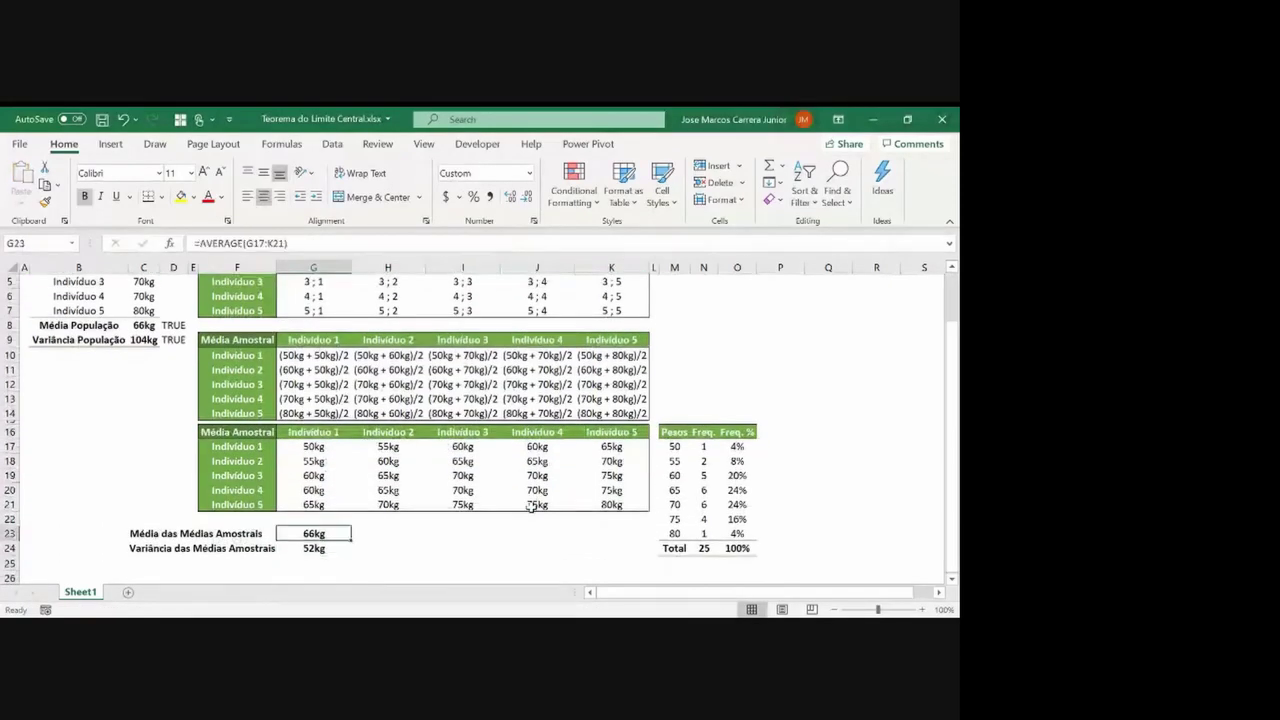
key("shift+Down")
key("Delete")
key("shift+Up")
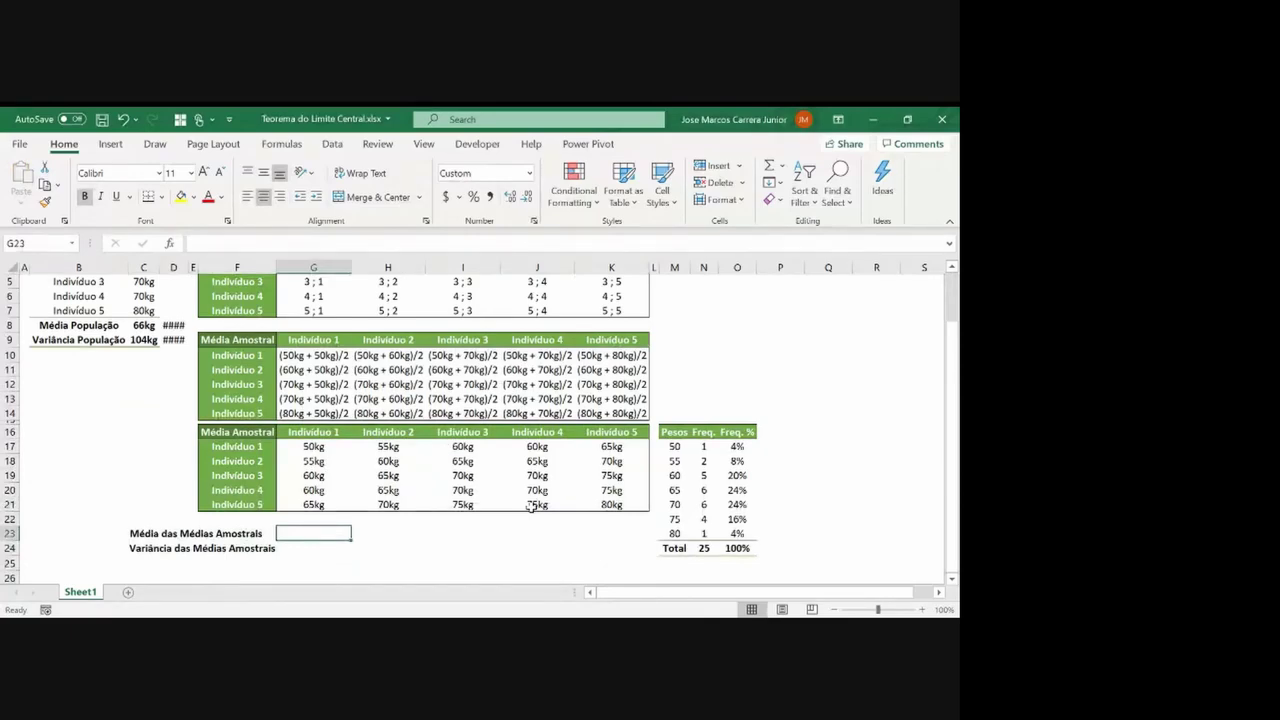
Enter =AVERAGE(G17:K21) in G23 as the Média das Médias Amostrais
type("=mé")
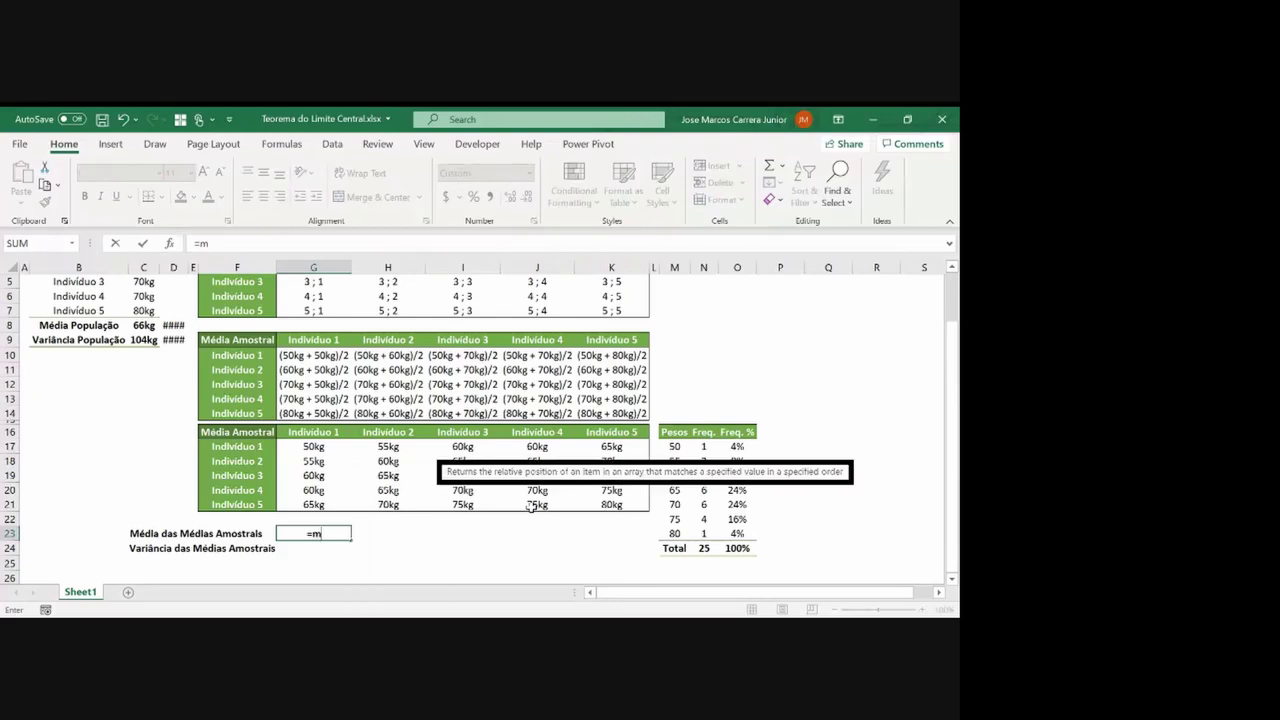
key("BackSpace")
key("BackSpace")
type("a")
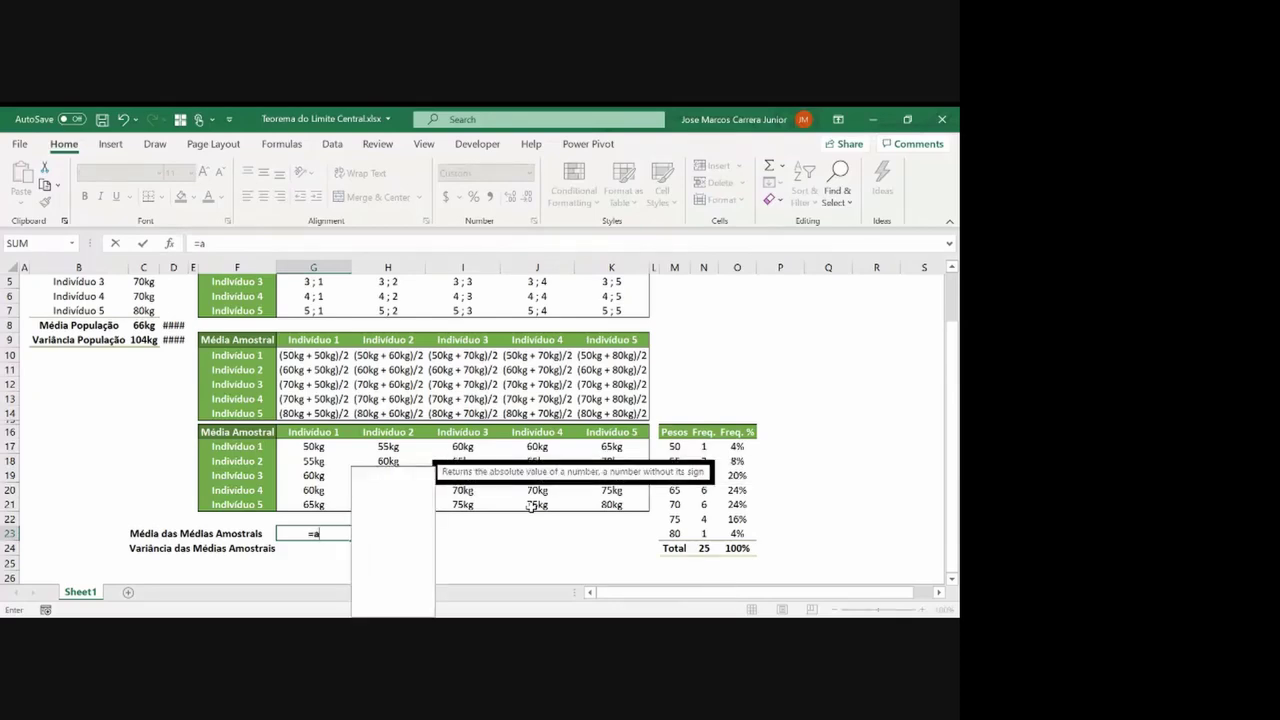
type("verage(")
key("Up")
key("Up")
key("Up")
key("Up")
key("Up")
key("Up")
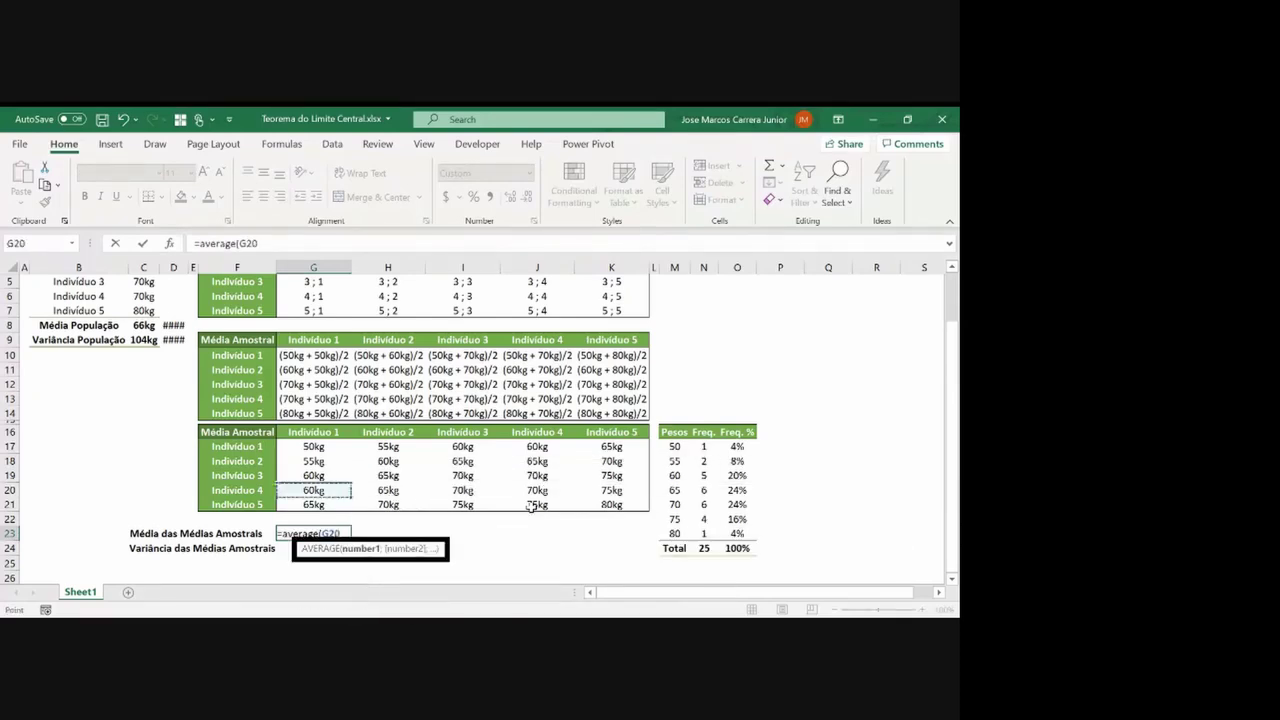
key("ctrl+shift+Down")
key("ctrl+shift+Right")
key("Return")
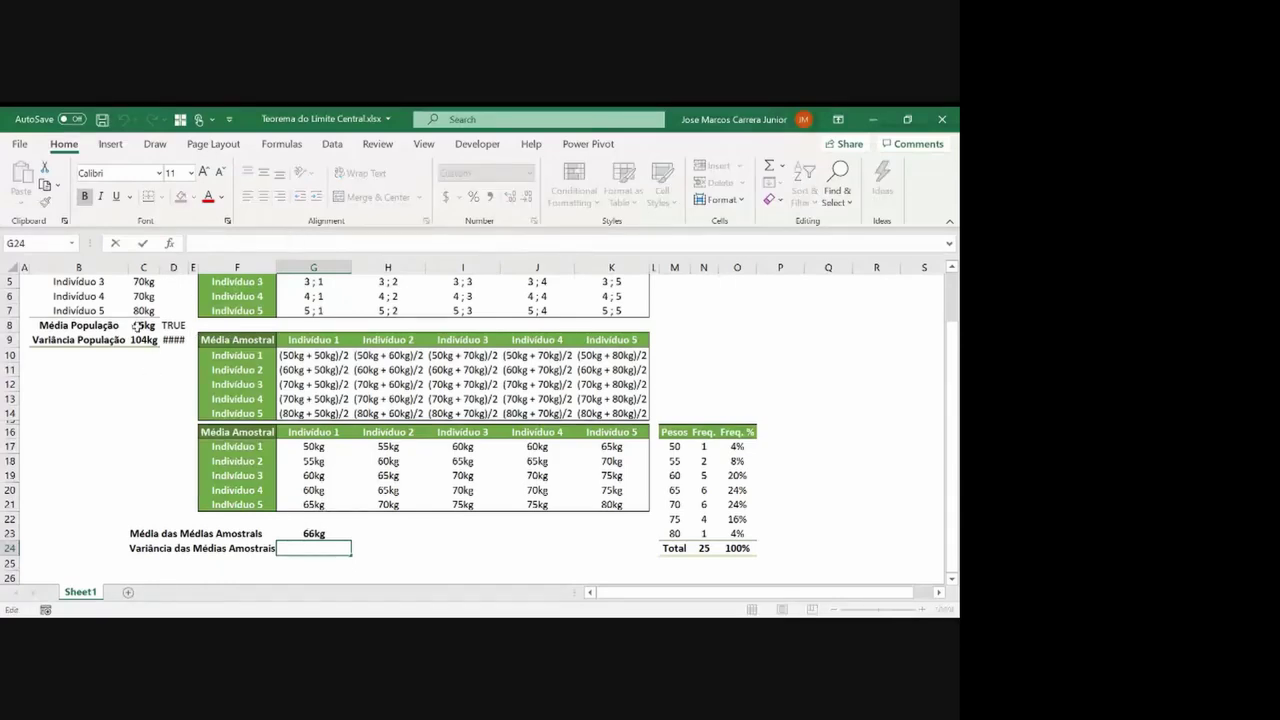
Compare the population mean in C8 with the mean of the sample means in G23
left_click(142, 326)
left_click(313, 533)
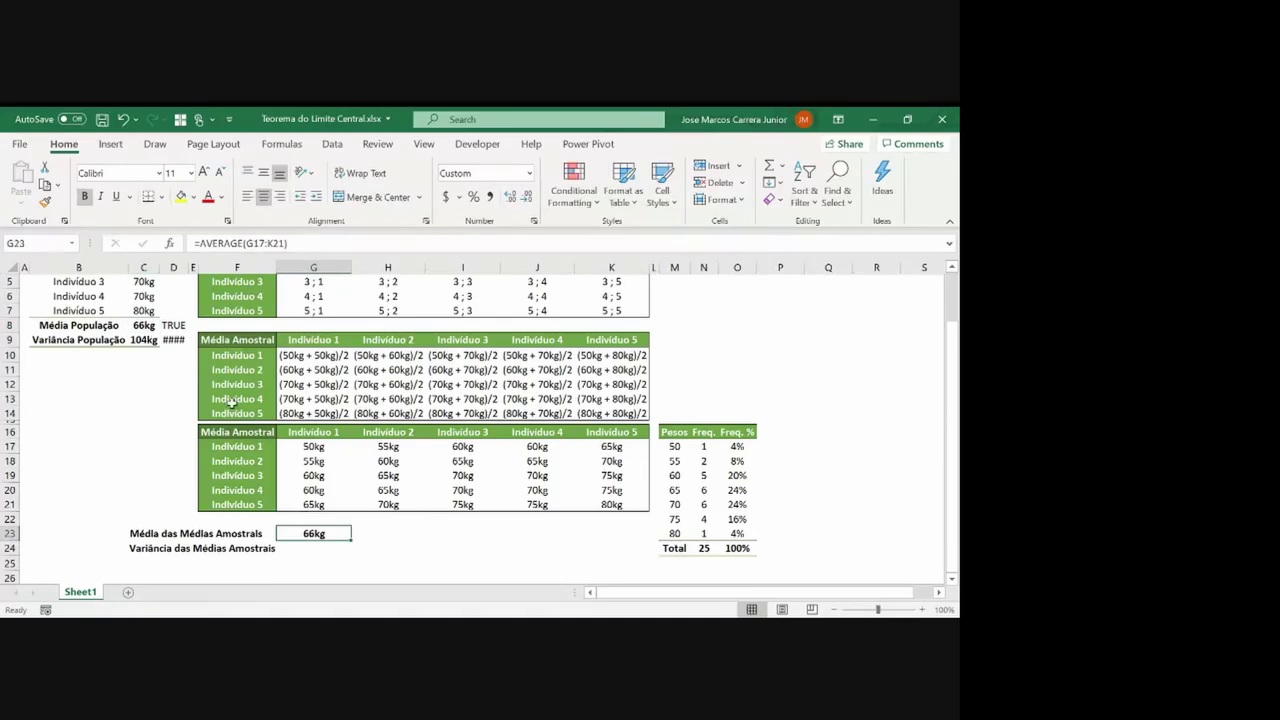
left_click(142, 326)
left_click(313, 533)
left_click(143, 327)
left_click(313, 533)
left_click(143, 327)
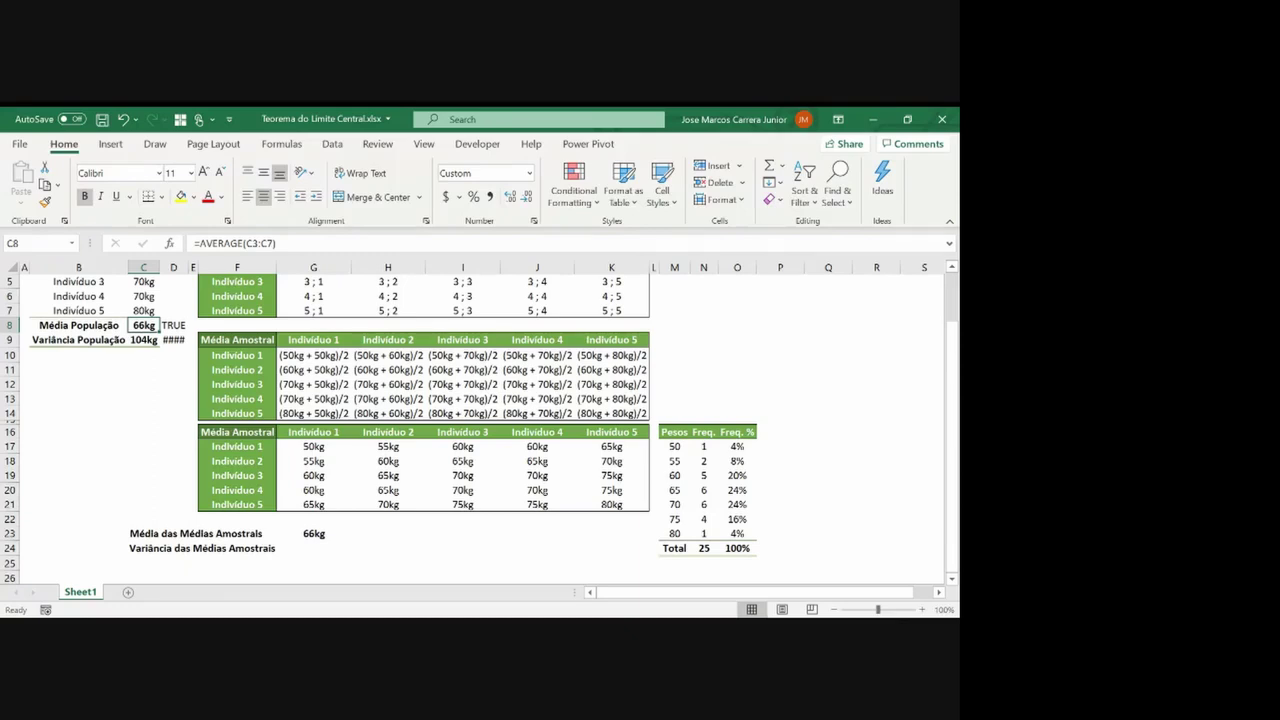
left_click(313, 537)
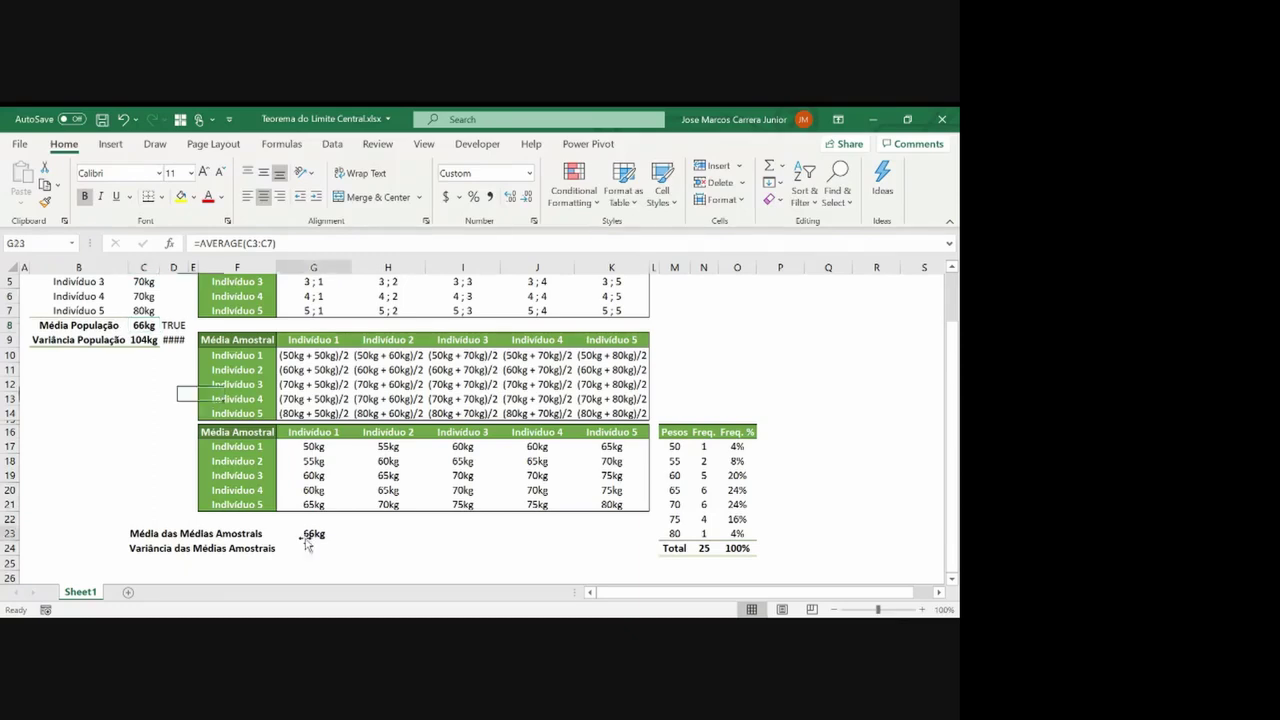
left_click(143, 326)
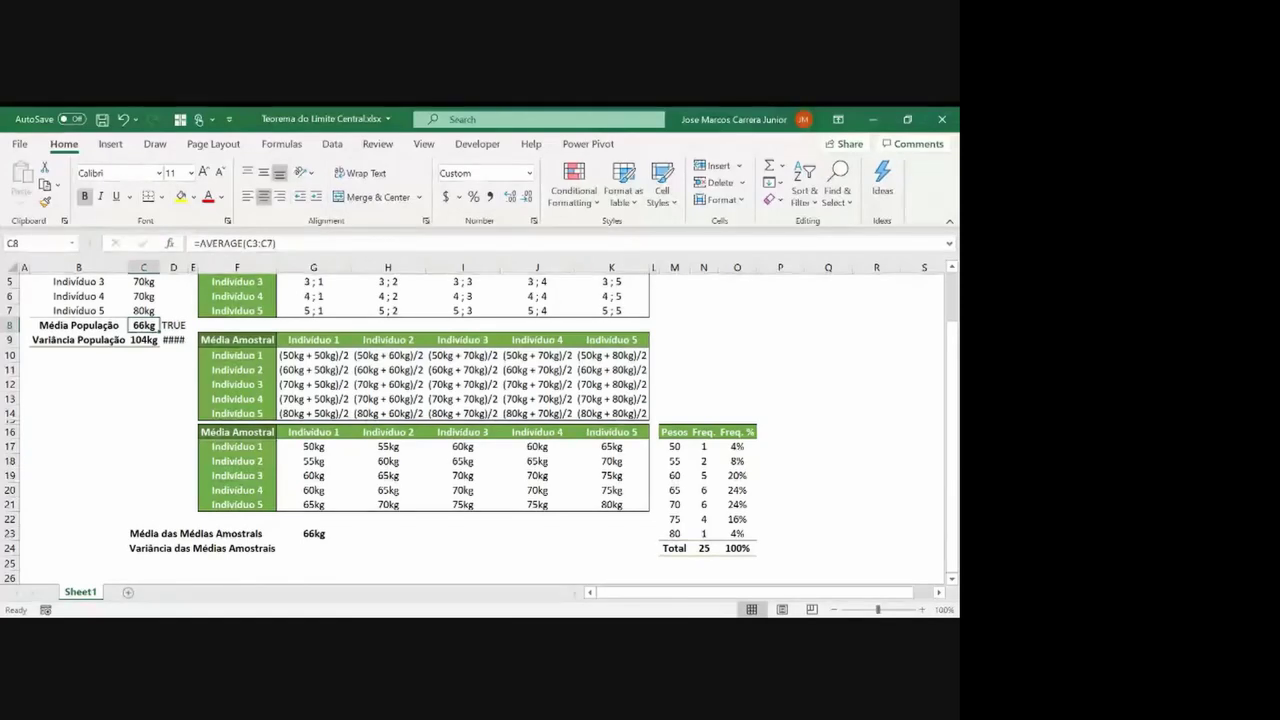
Highlight the sample means in G17:K21 to review the data for the variance, and return to G24
left_click(321, 549)
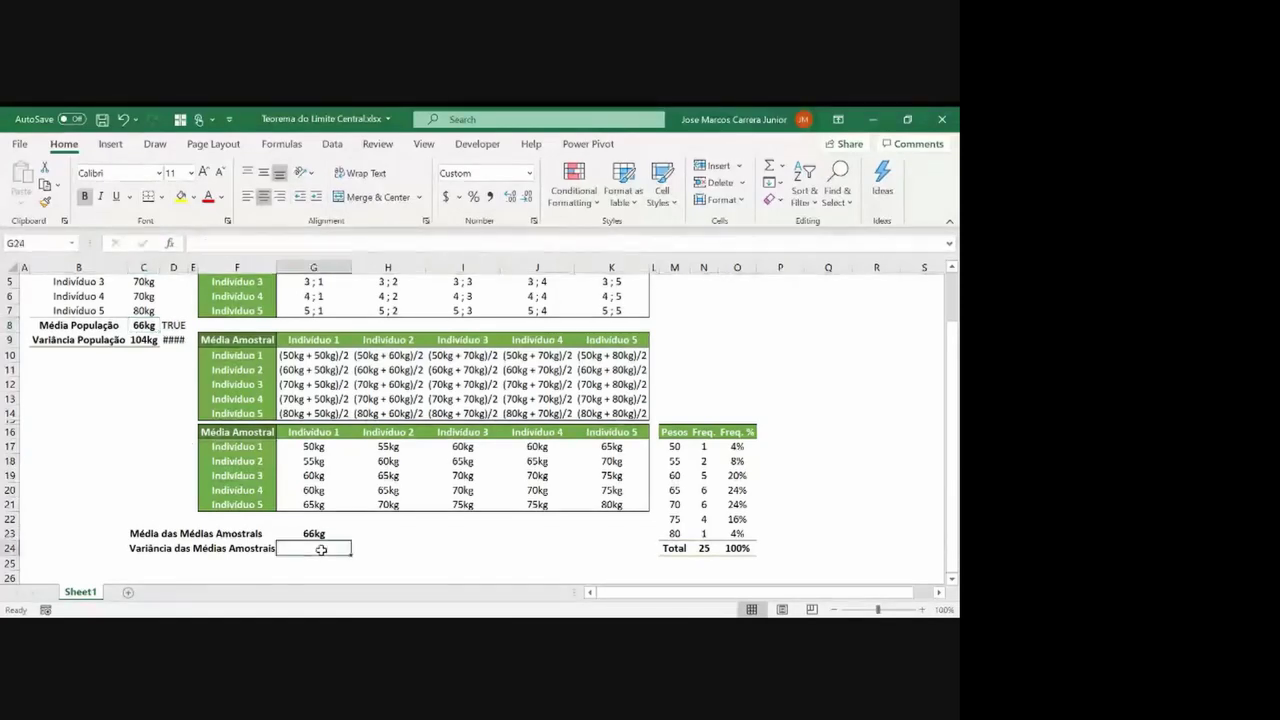
left_click(316, 447)
key("ctrl+shift+Right")
key("ctrl+shift+Down")
key("Down")
key("Down")
key("Down")
key("Down")
key("Down")
key("Down")
key("Down")
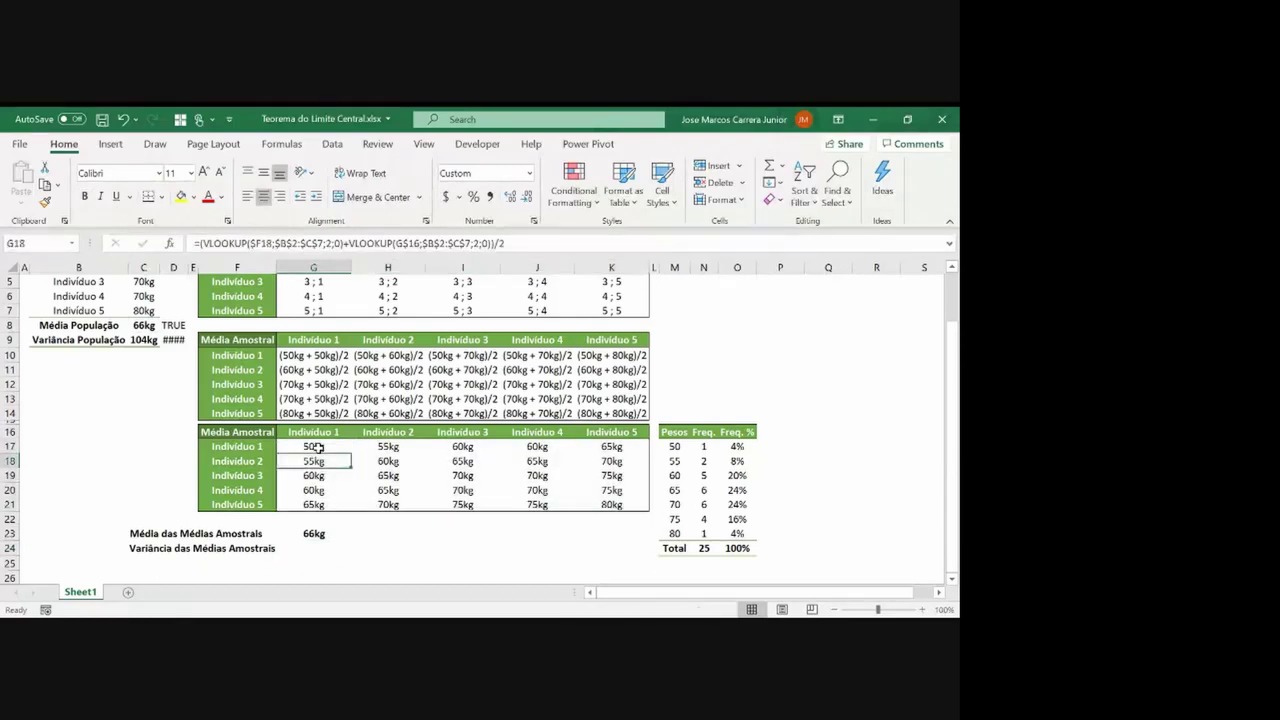
Enter =VAR.P(G17:K21) in G24 as the Variância das Médias Amostrais
type("=")
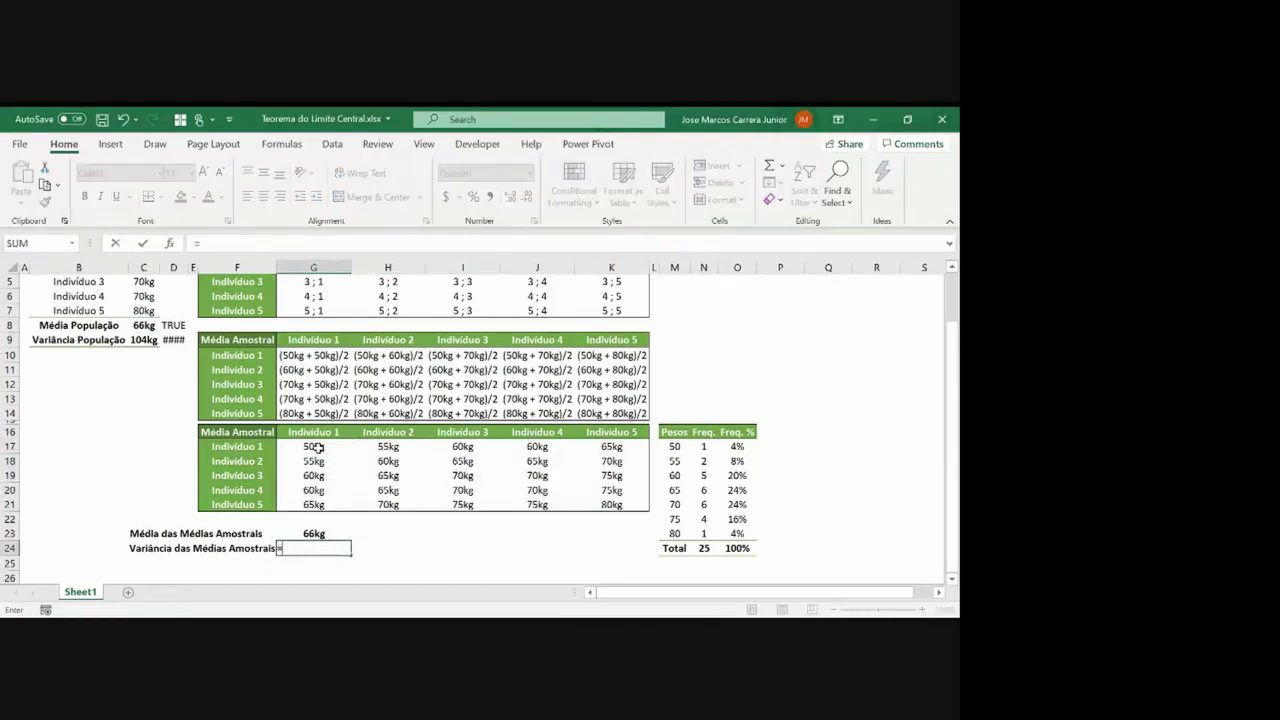
type("var")
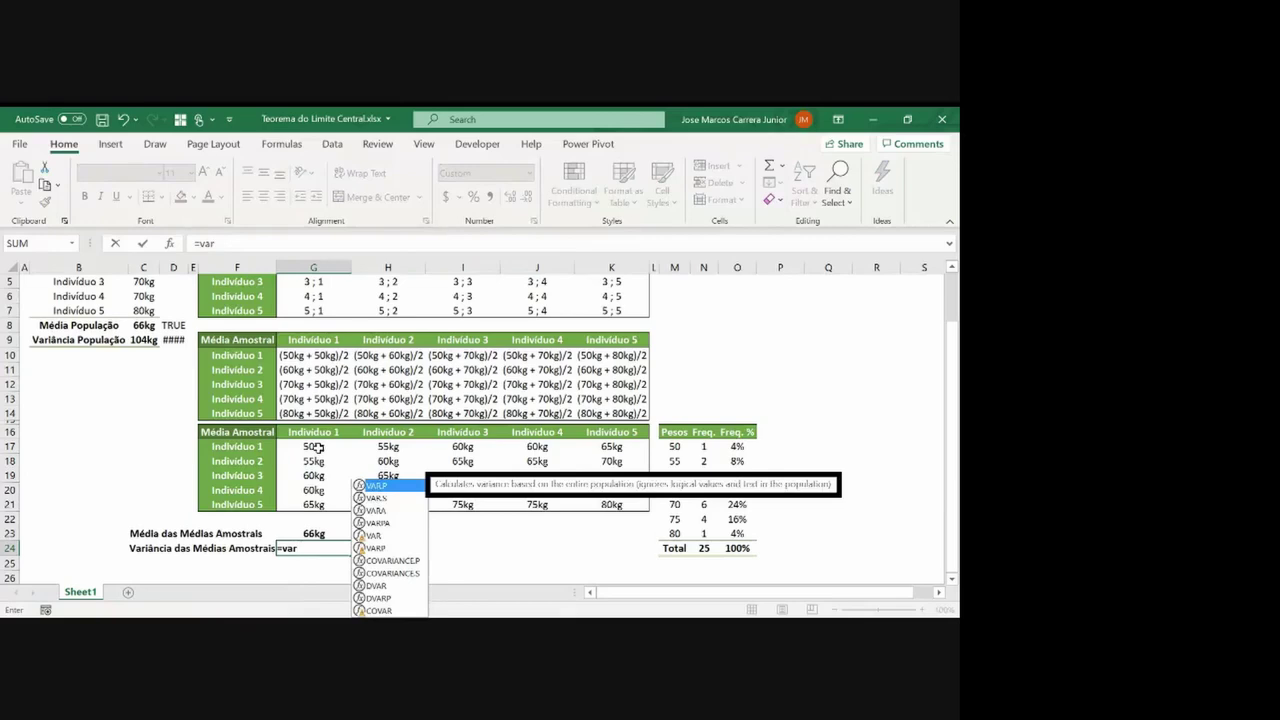
type(",")
key("BackSpace")
type(".p(")
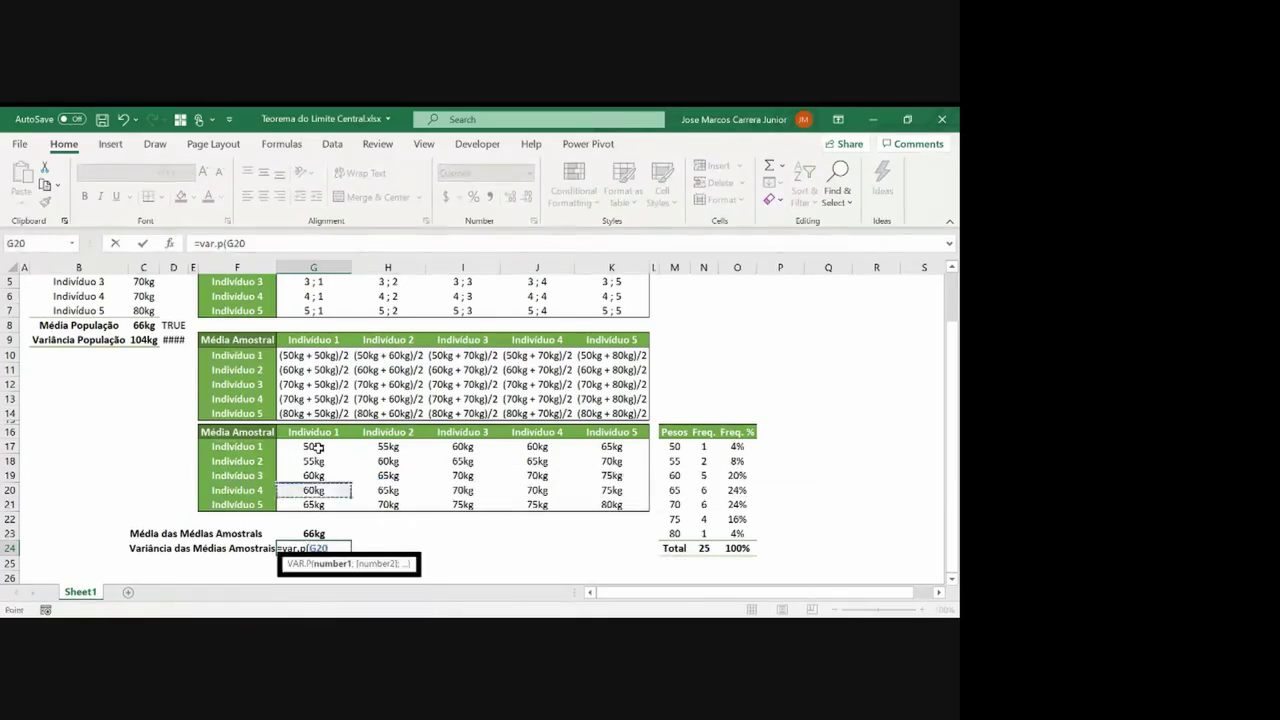
left_click_drag(313, 447, 611, 505)
key("Return")
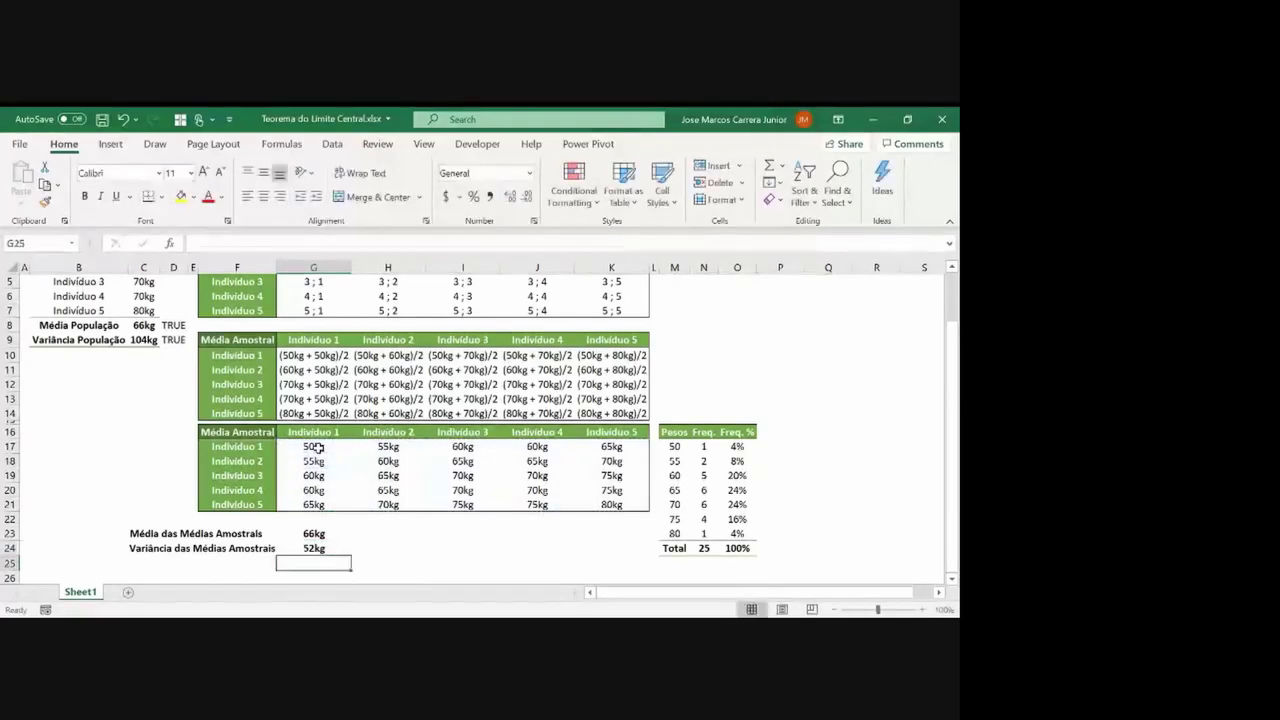
key("Up")
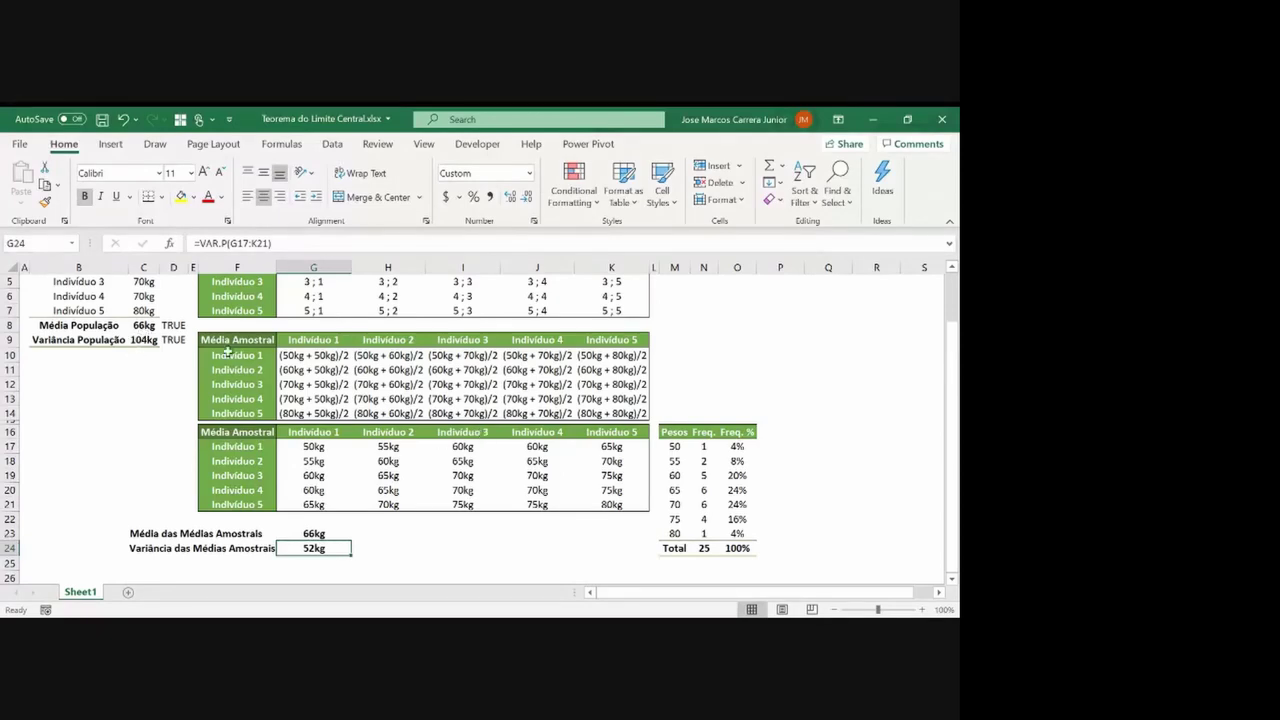
Write the note "varp/n = 104/2" in H24, beside the variance of the sample means
left_click(390, 545)
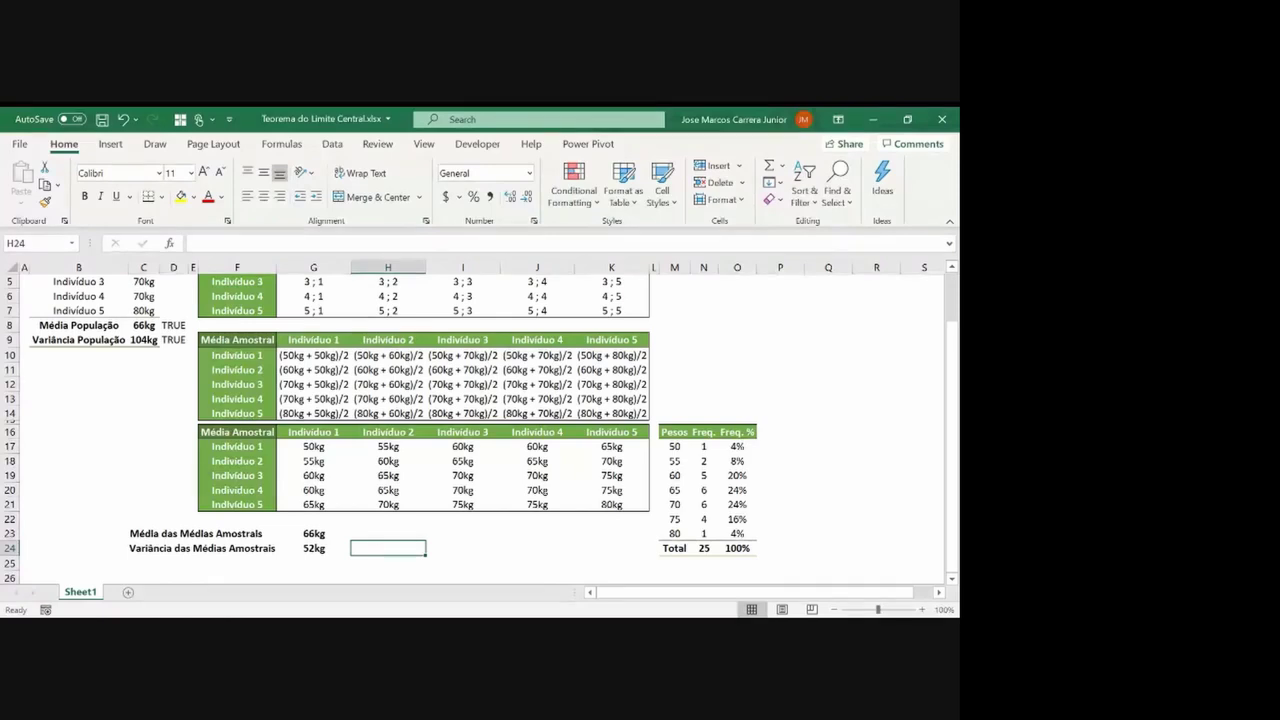
type("var.")
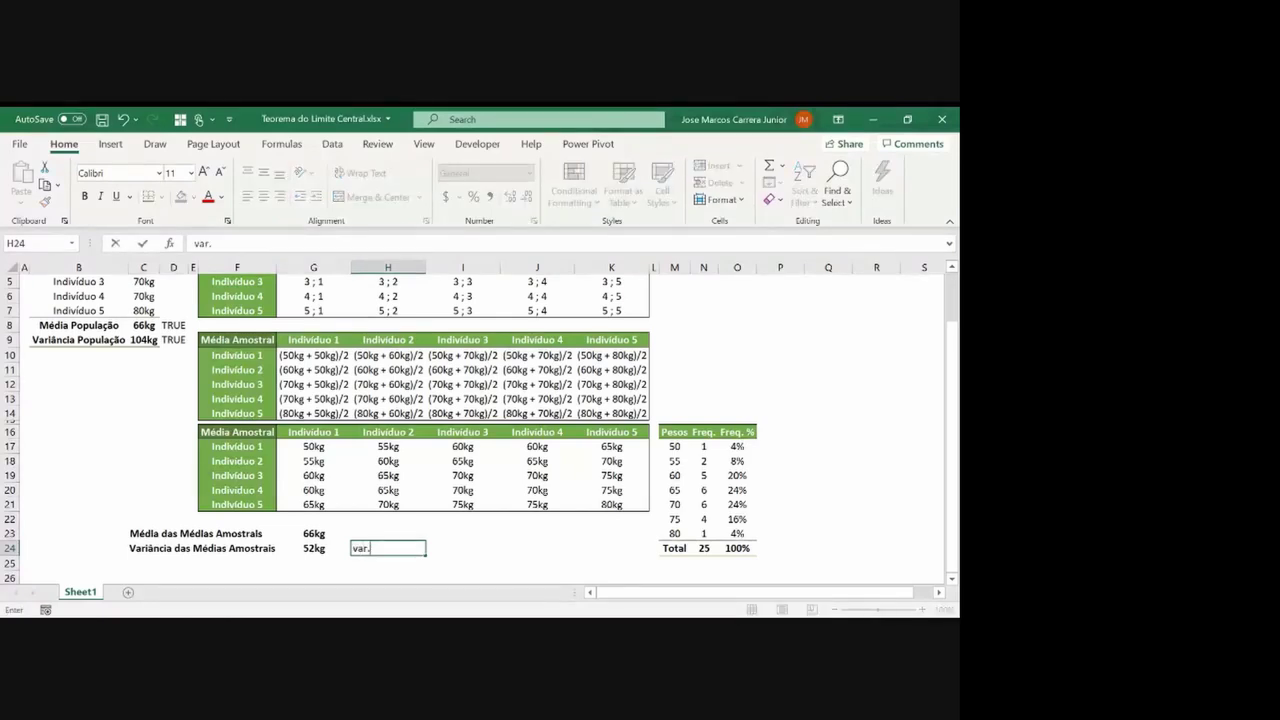
key("BackSpace")
type("p/n = 104/2")
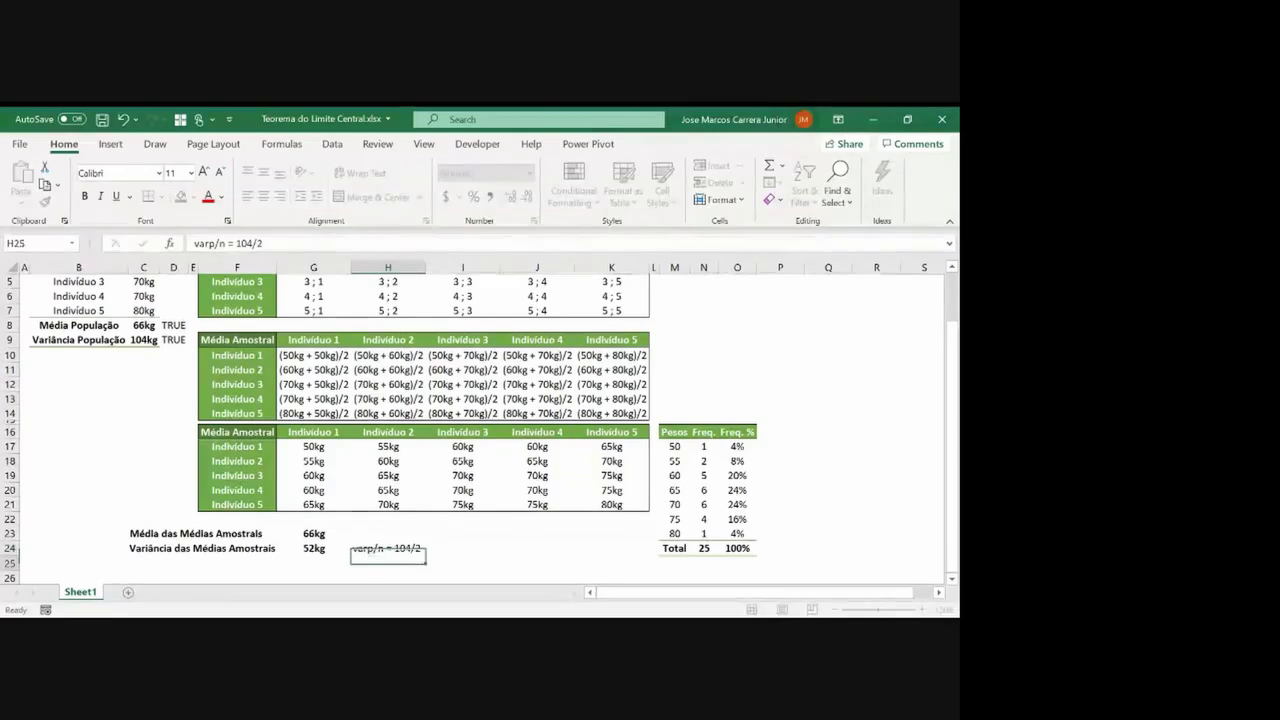
key("Left")
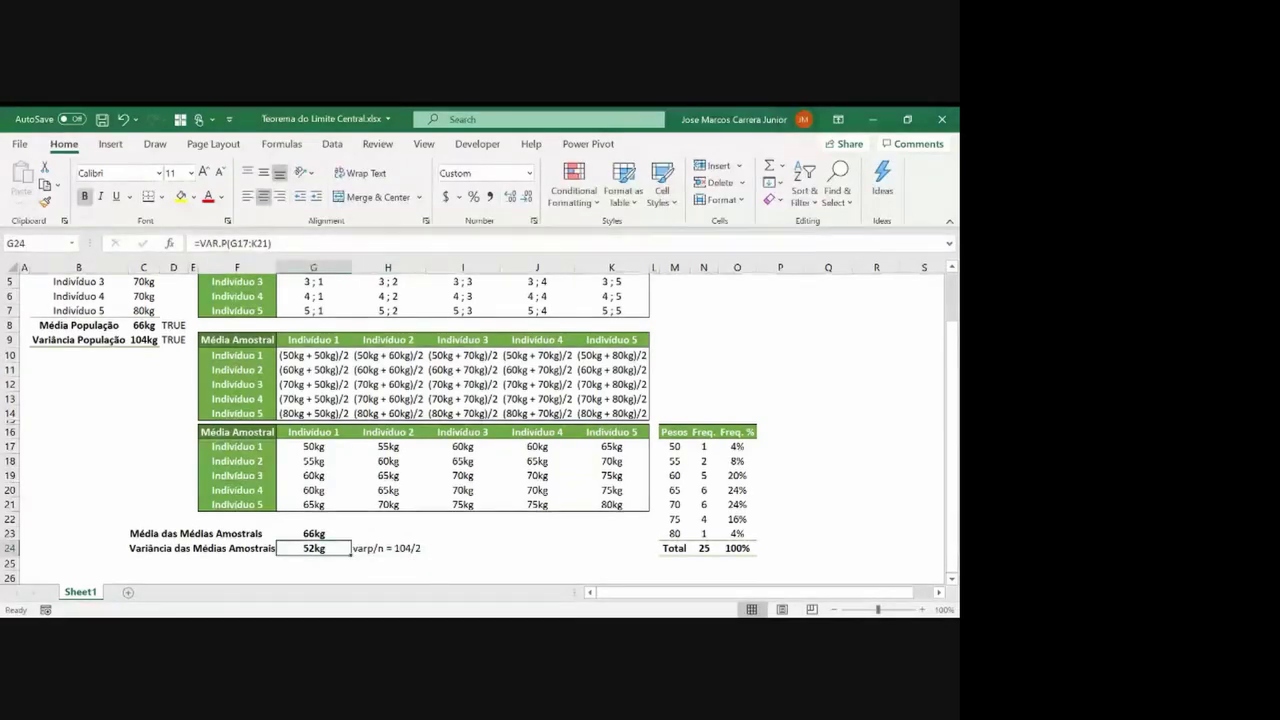
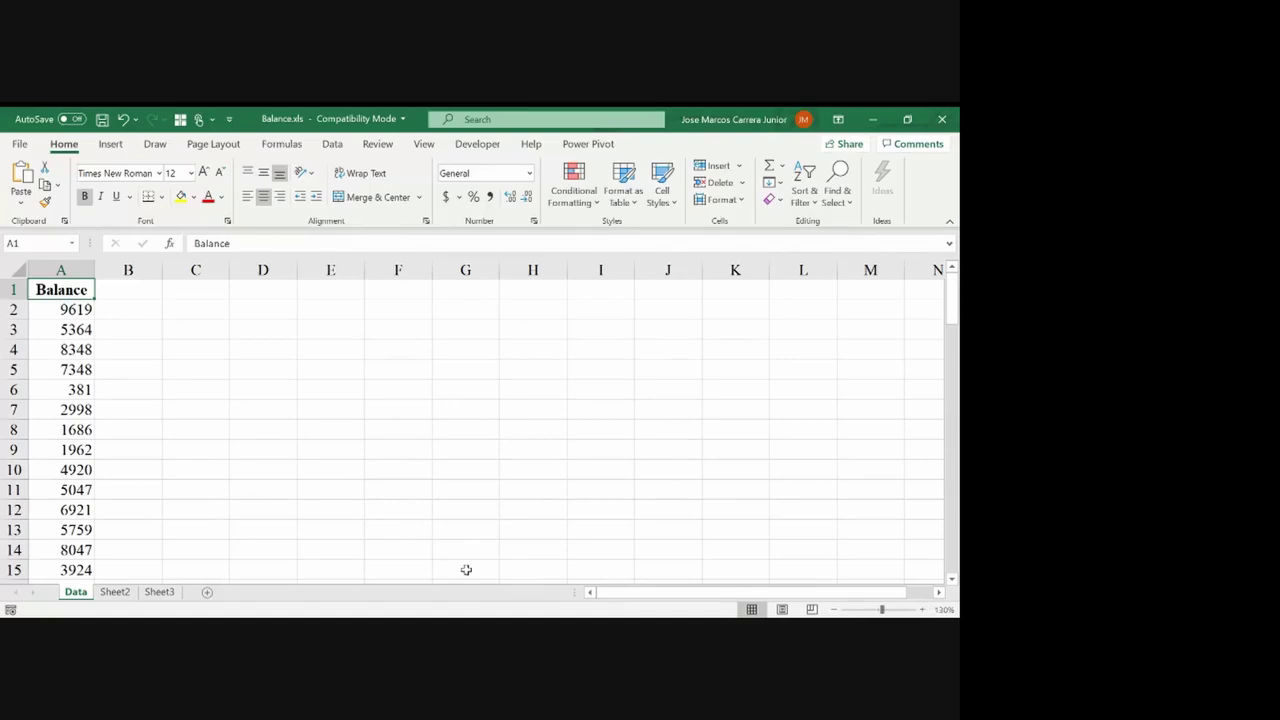
Look at the list of available Data Analysis tools and close it
left_click(331, 144)
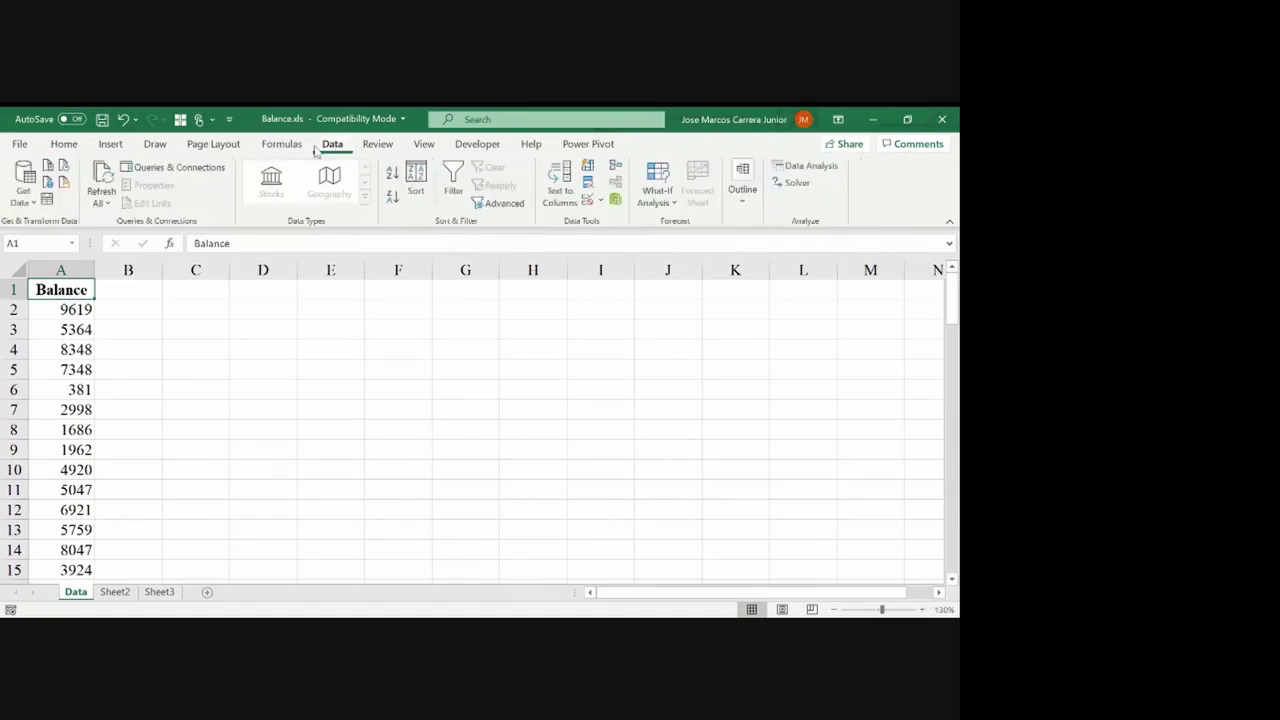
left_click(808, 166)
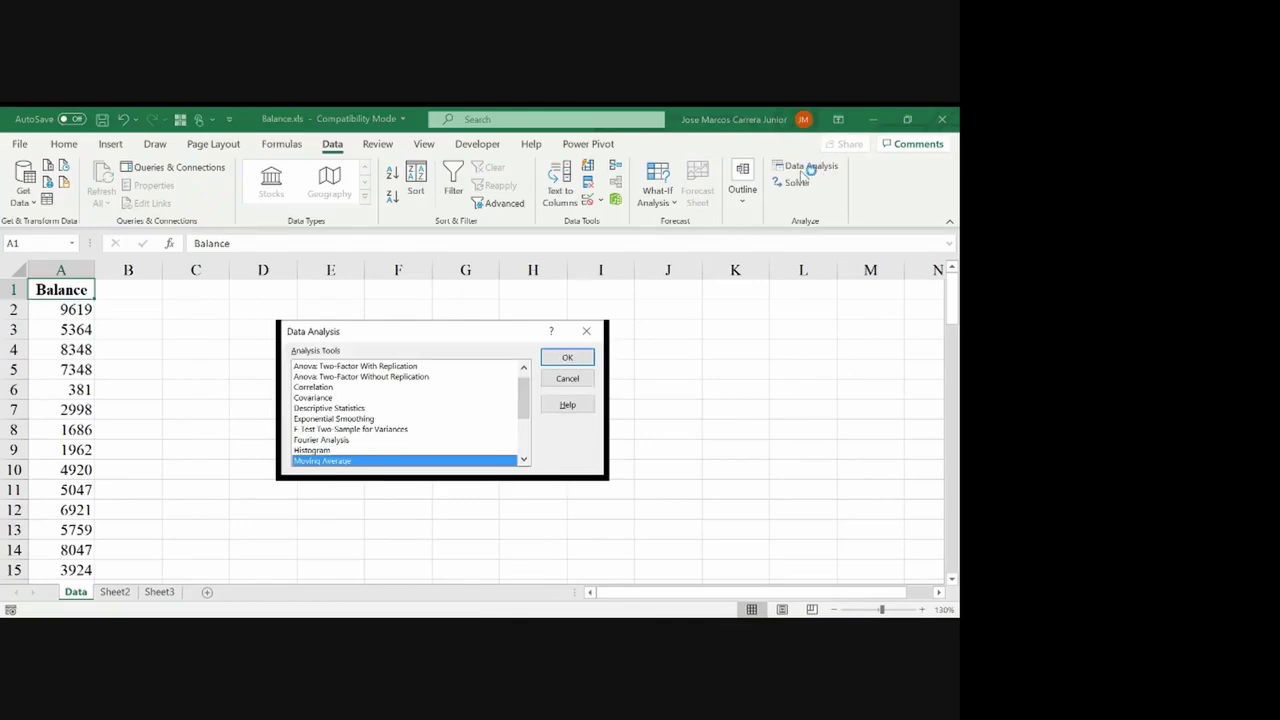
left_click(587, 330)
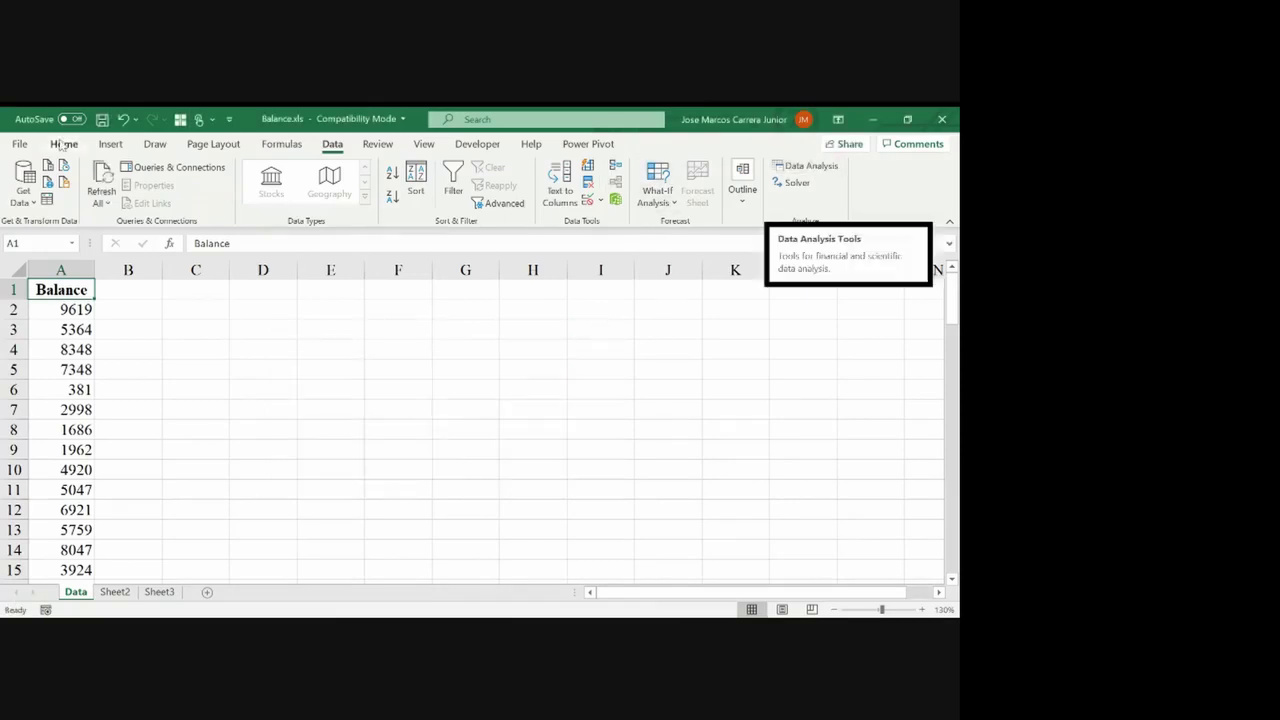
Check the Analysis ToolPak entry among the add-ins in Excel Options, and close the options without changes
left_click(22, 145)
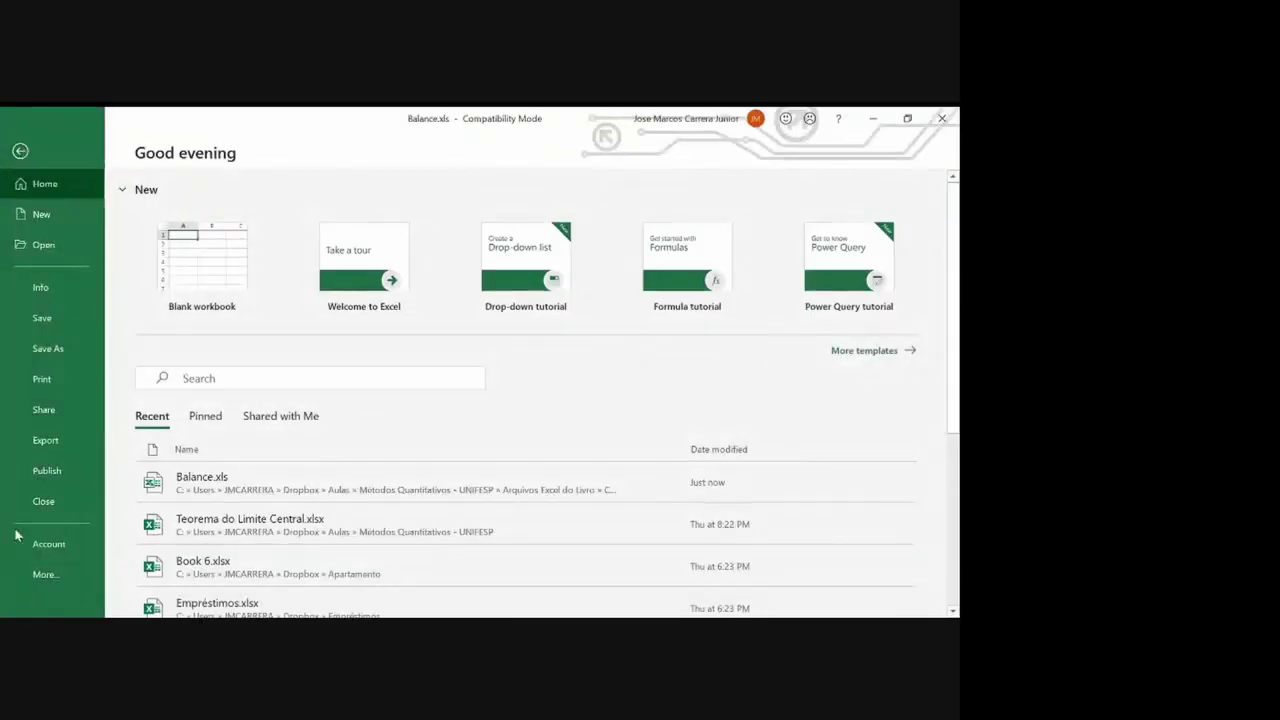
left_click(24, 575)
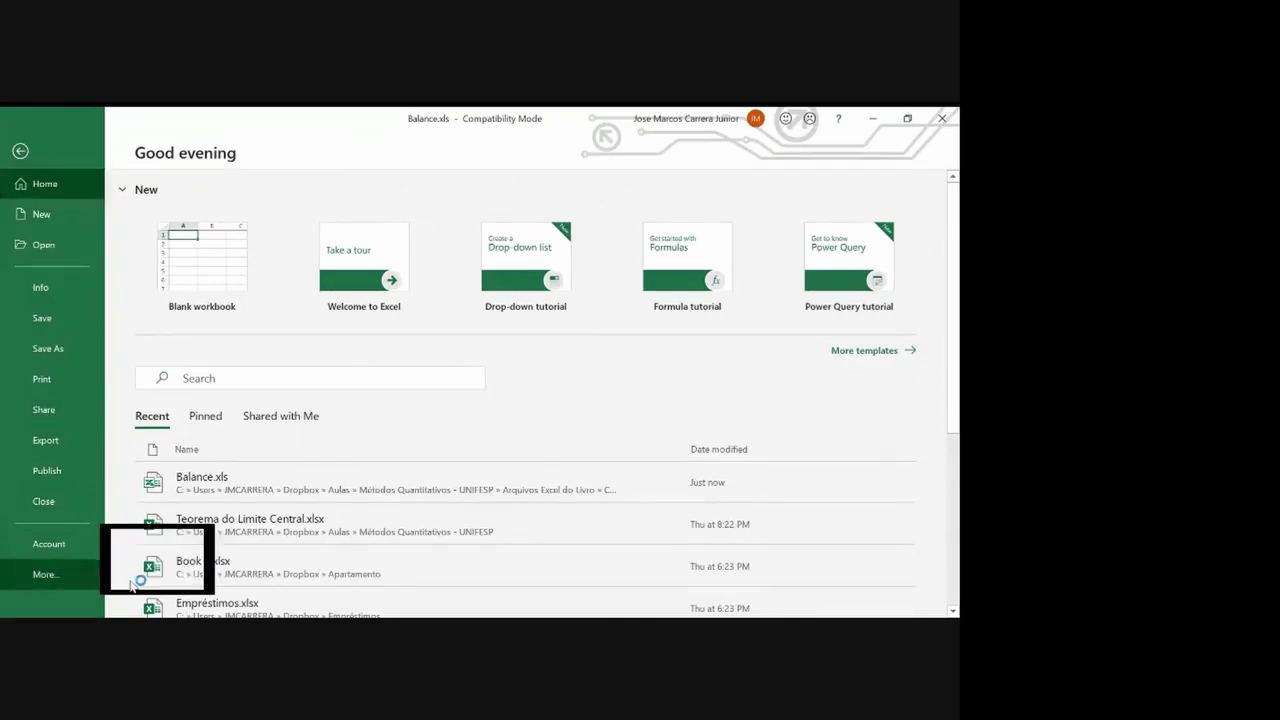
left_click(130, 578)
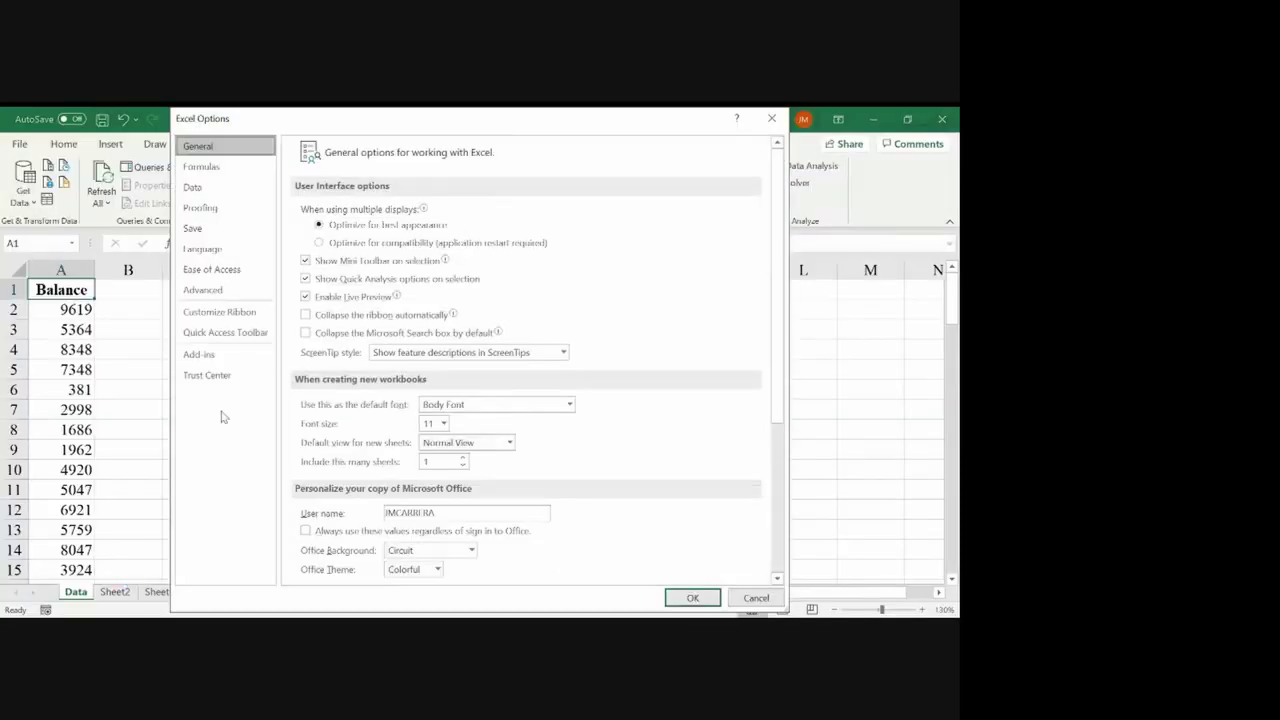
left_click(199, 355)
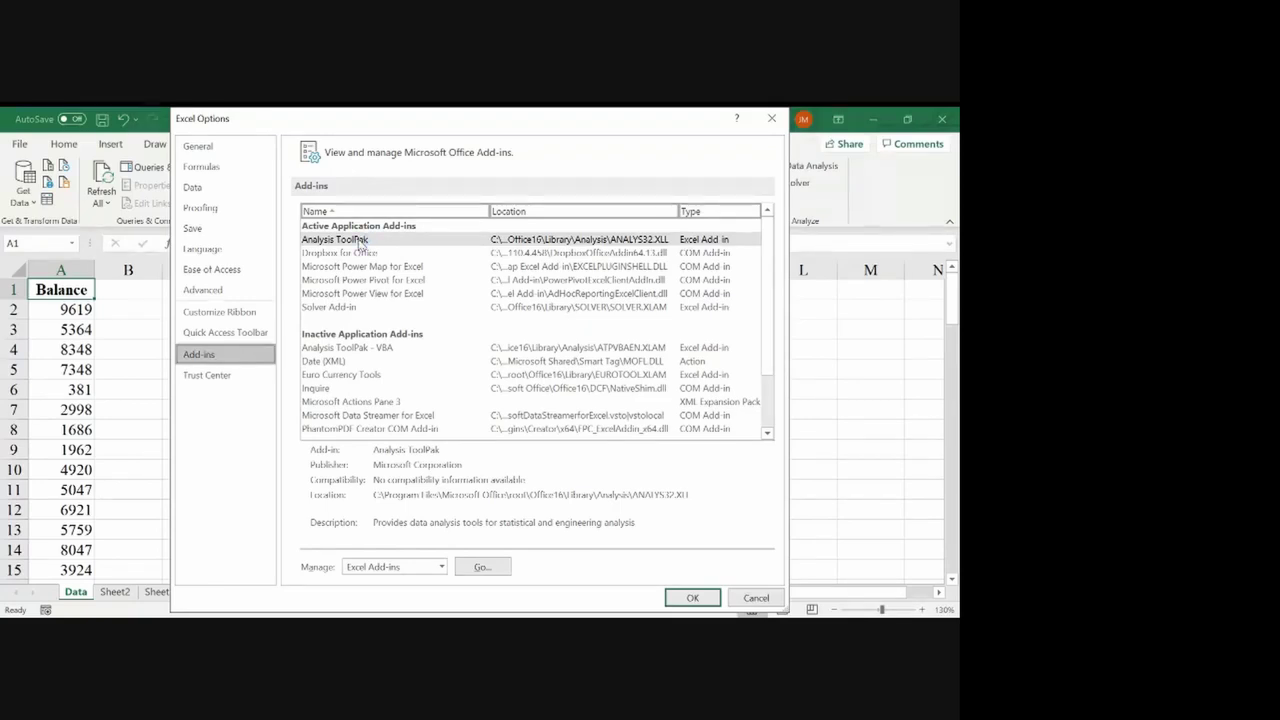
left_click(362, 243)
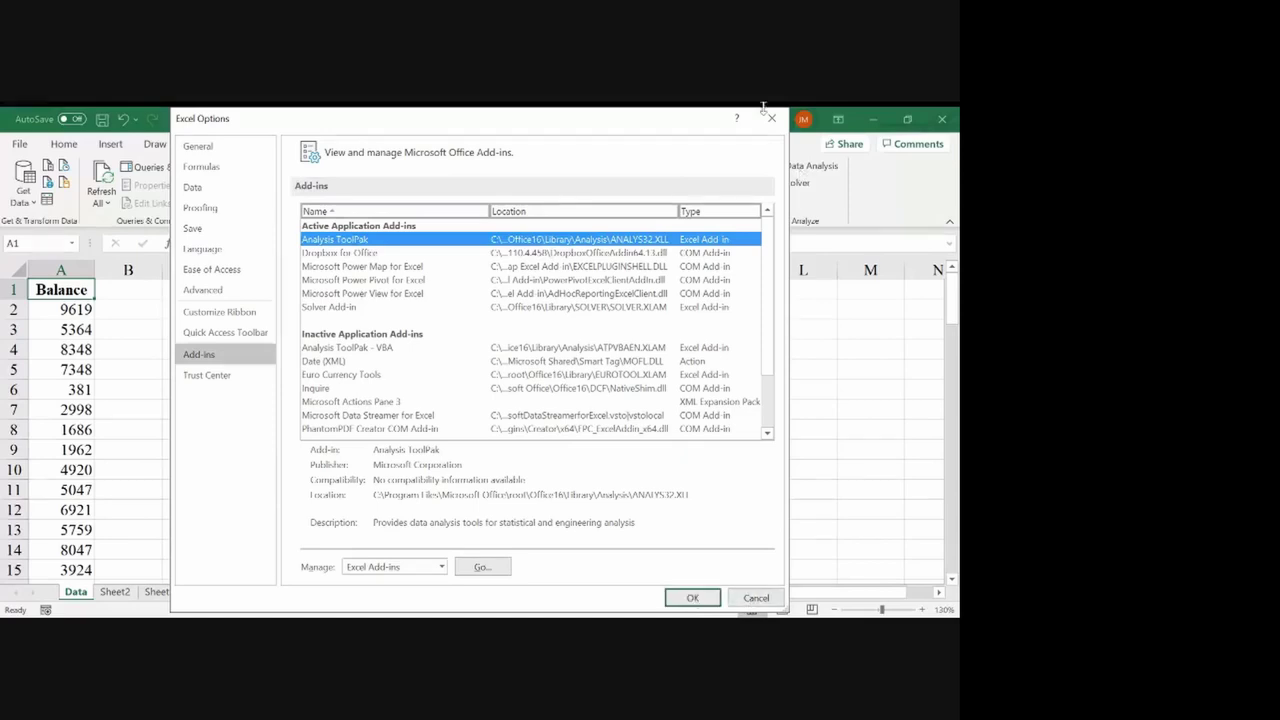
left_click(771, 121)
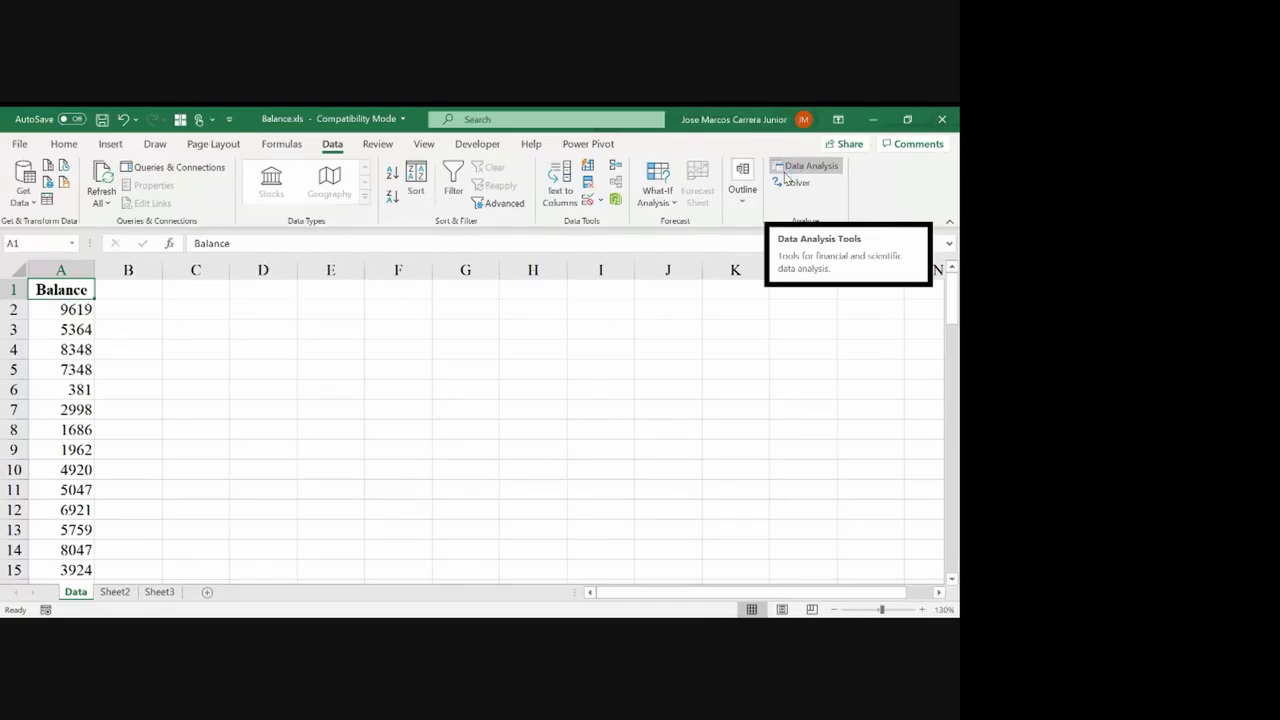
Start a Descriptive Statistics analysis with input range A1:A86, treating the first row as labels
left_click(786, 174)
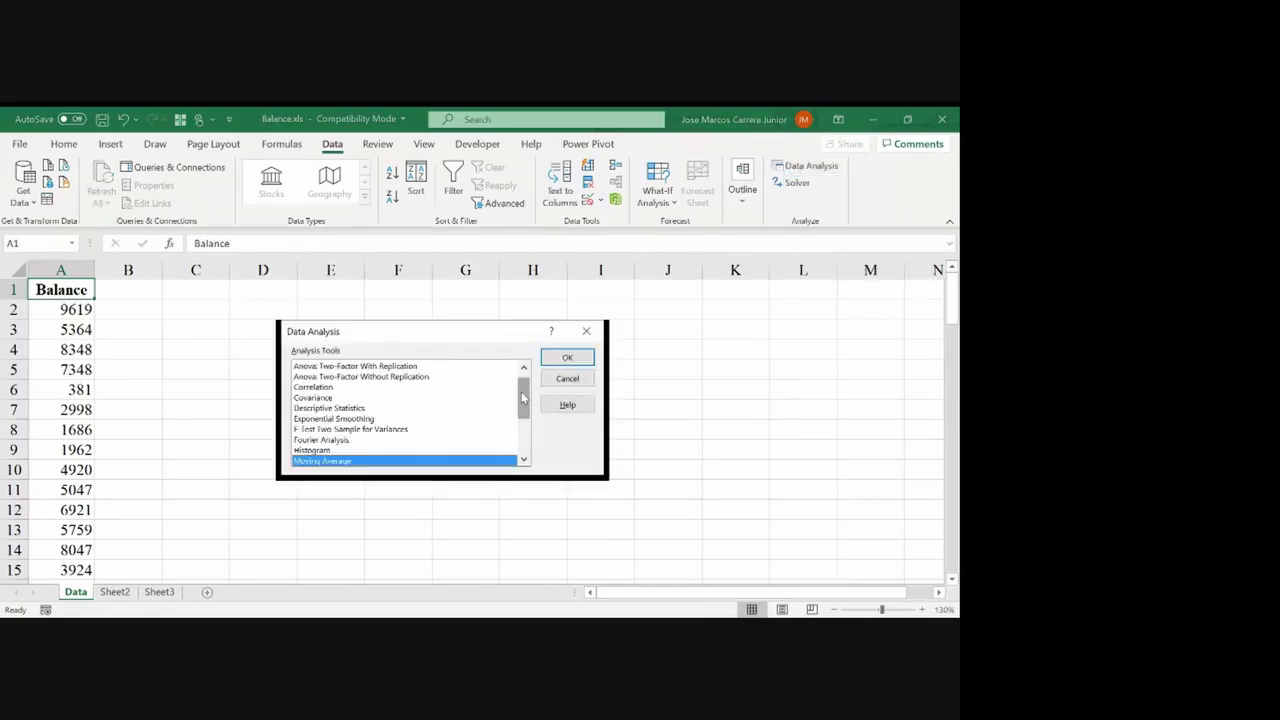
mouse_move(521, 400)
left_mouse_down()
mouse_move(521, 380)
mouse_move(522, 398)
left_mouse_up()
left_click(364, 409)
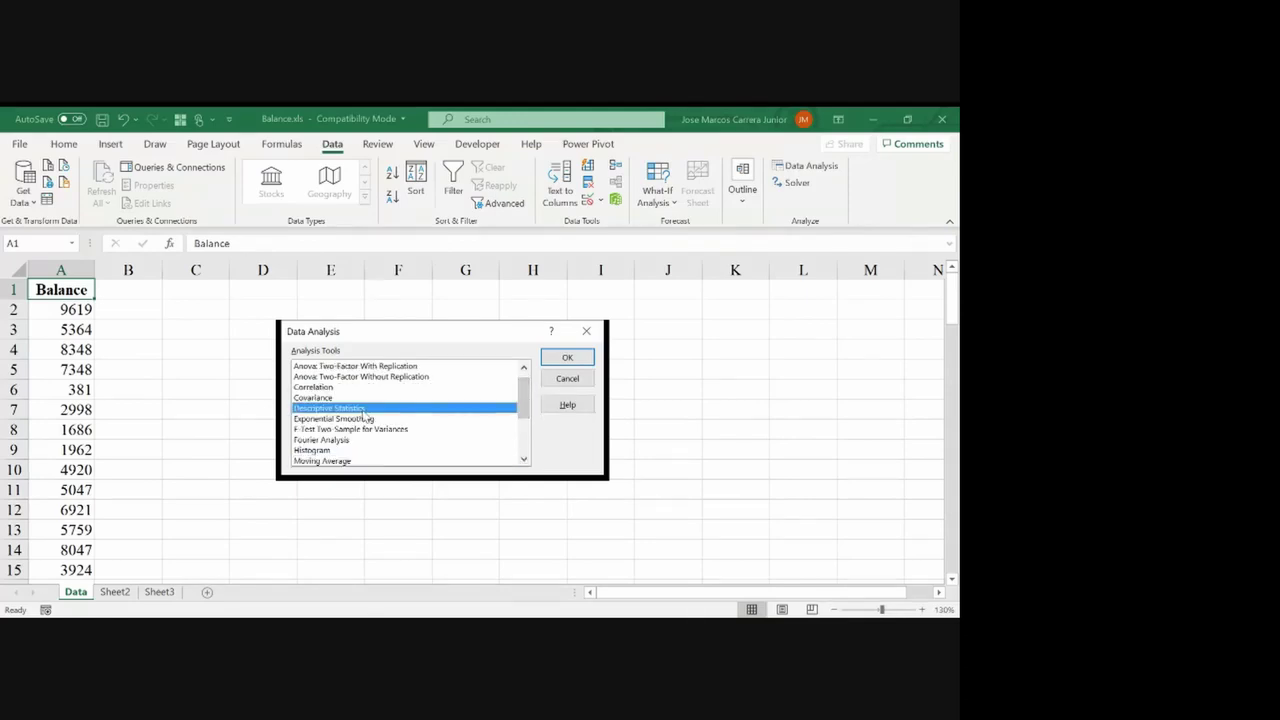
left_click(562, 357)
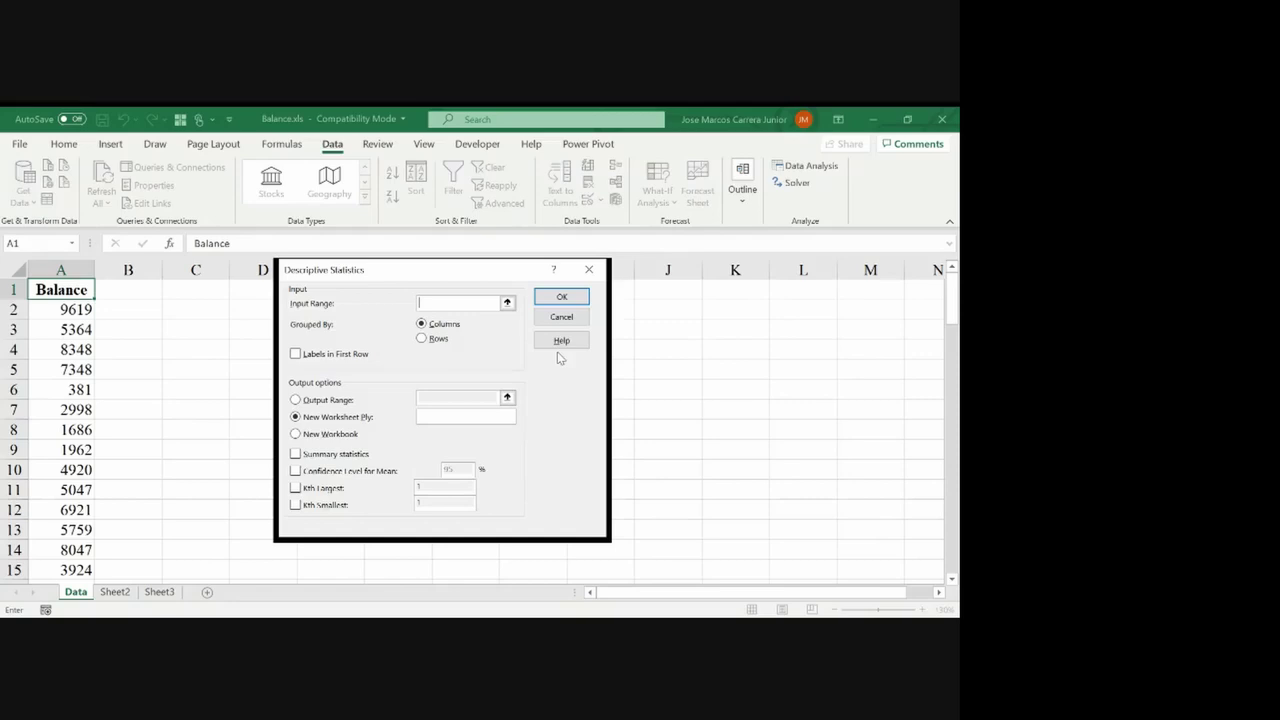
left_click(507, 302)
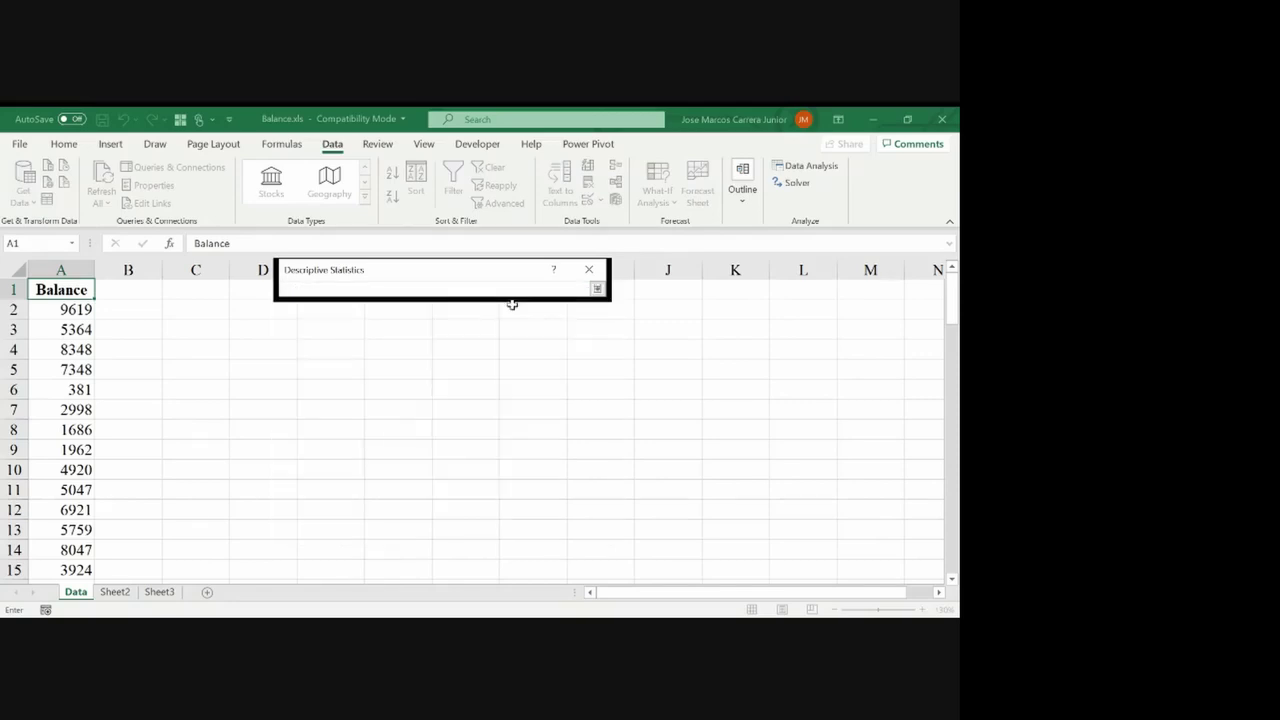
left_click(80, 296)
key("ctrl+shift+Down")
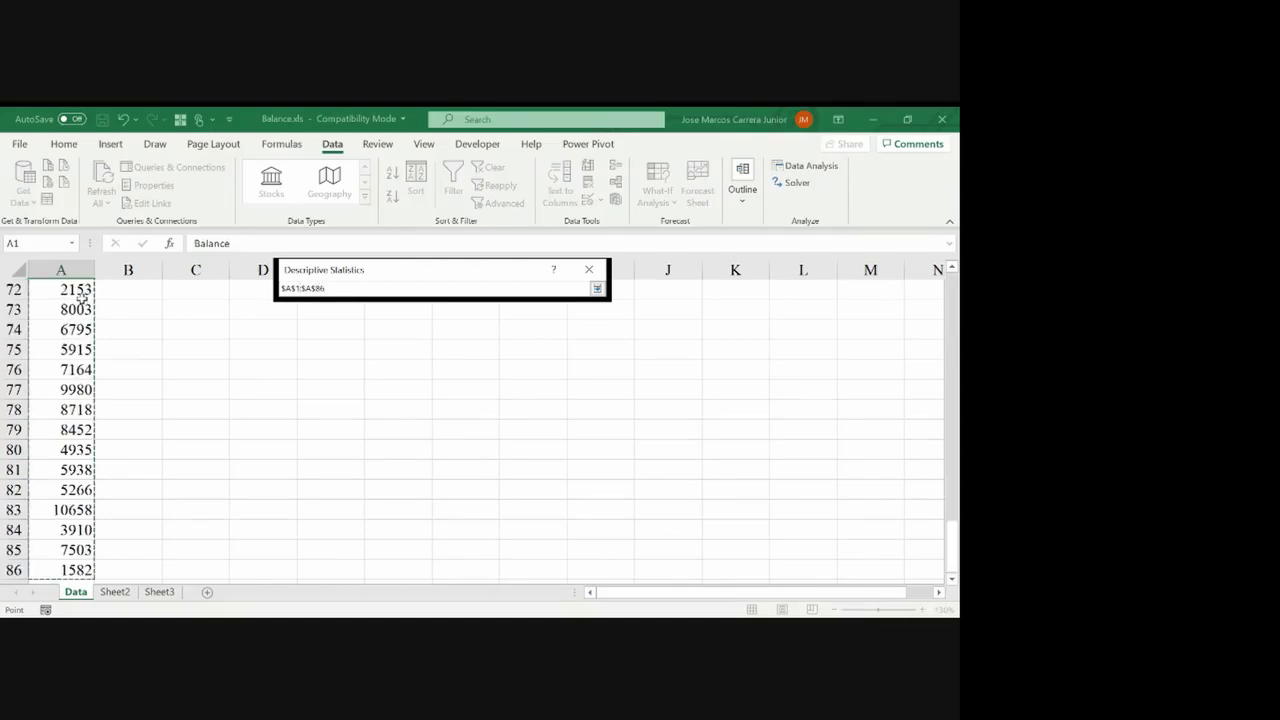
key("ctrl+shift+Up")
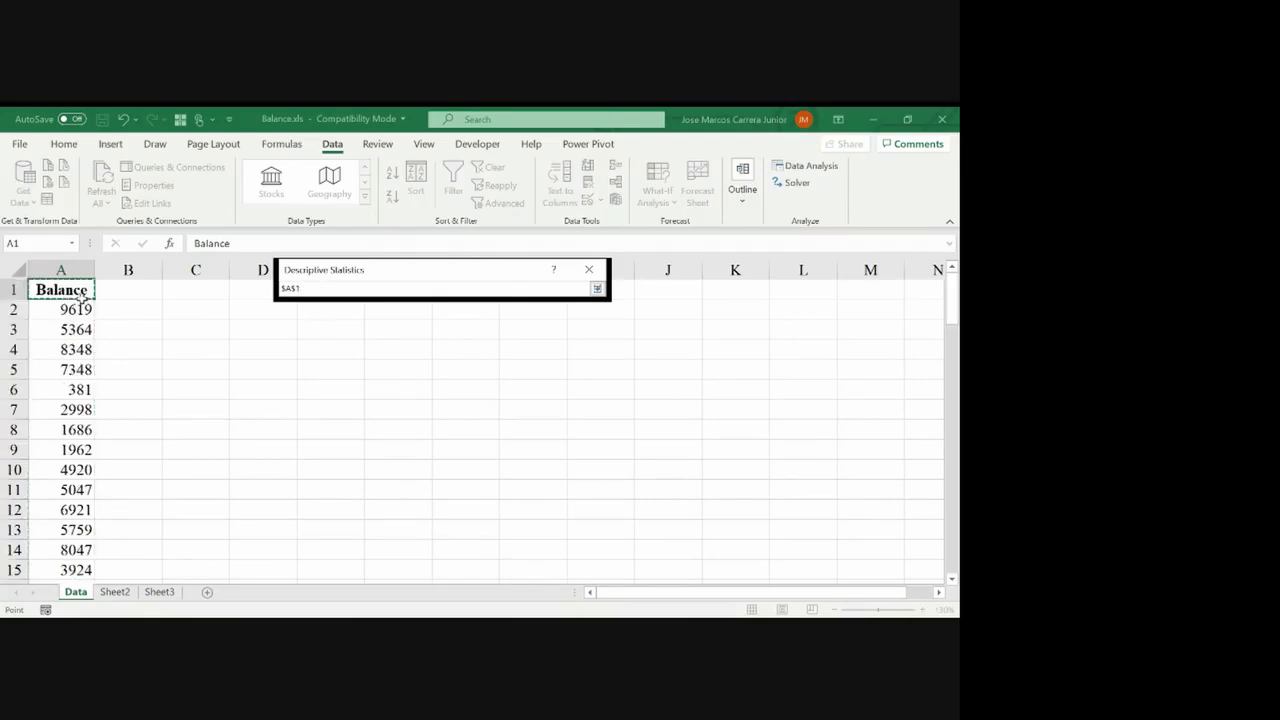
key("ctrl+shift+Down")
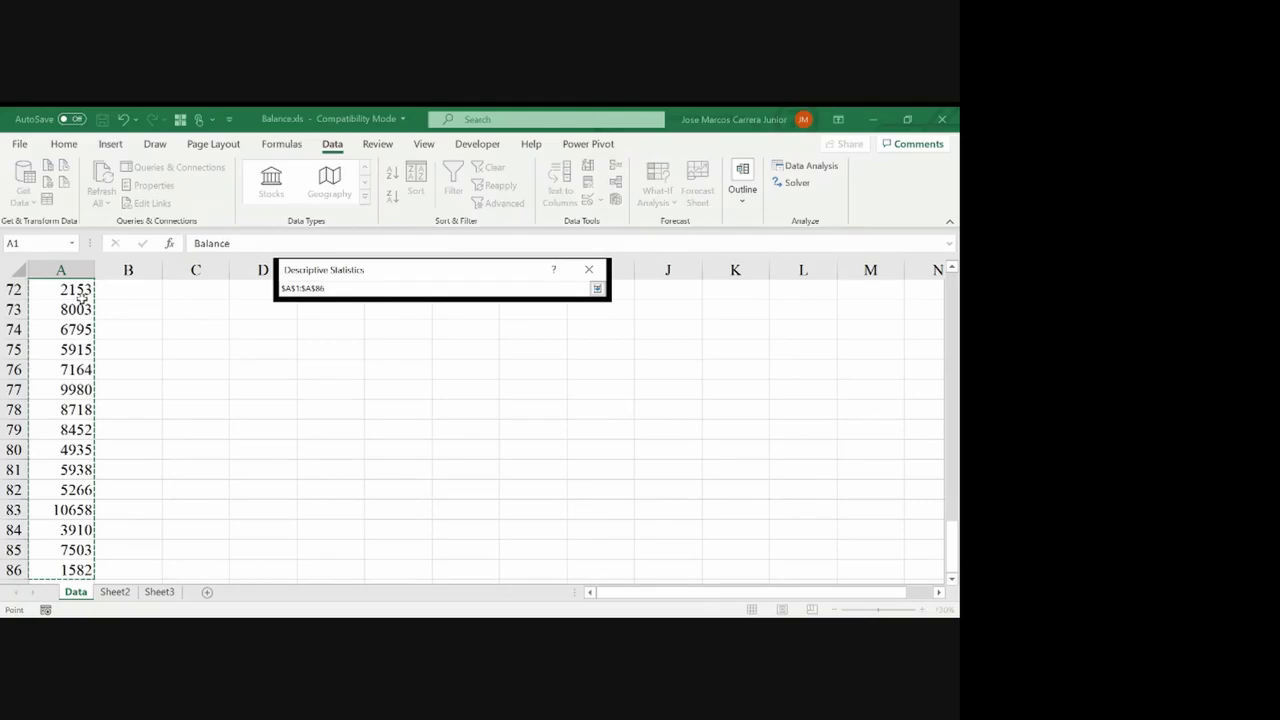
key("Return")
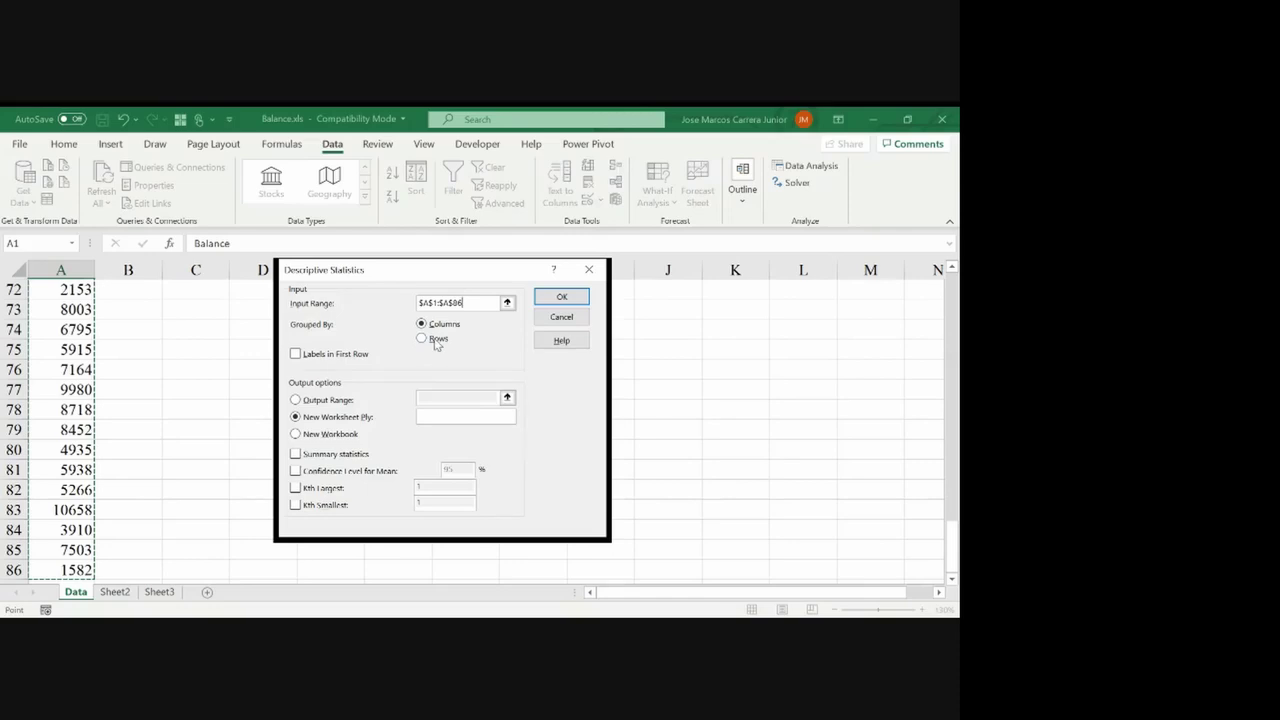
left_click(353, 363)
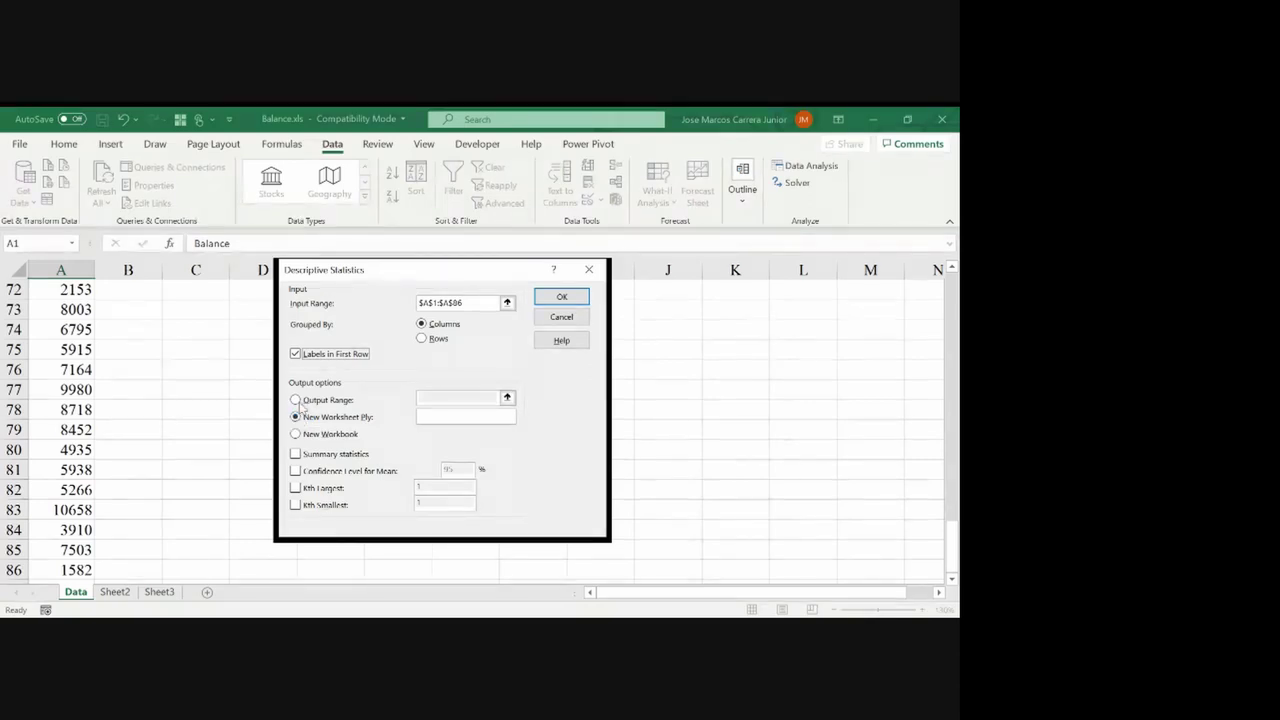
Send the Descriptive Statistics output to cell C2 of the current sheet
left_click(295, 400)
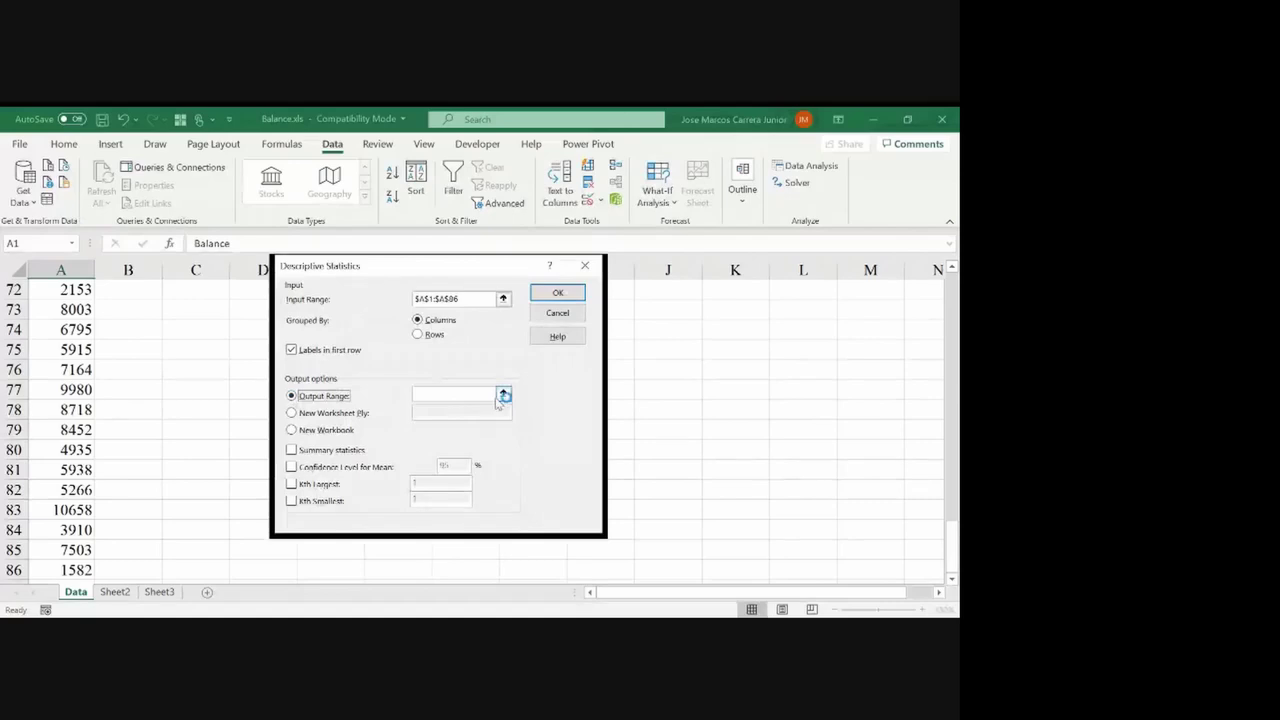
left_click(503, 393)
left_click(204, 401)
key("ctrl+Up")
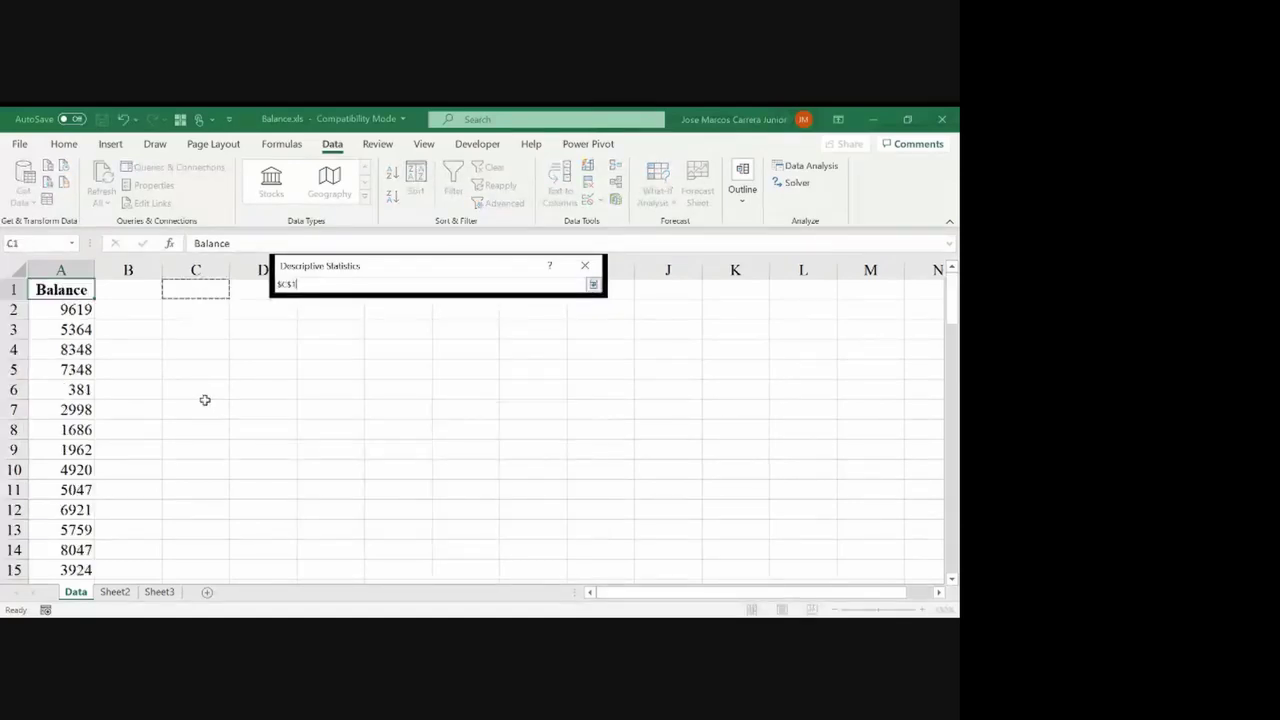
key("Down")
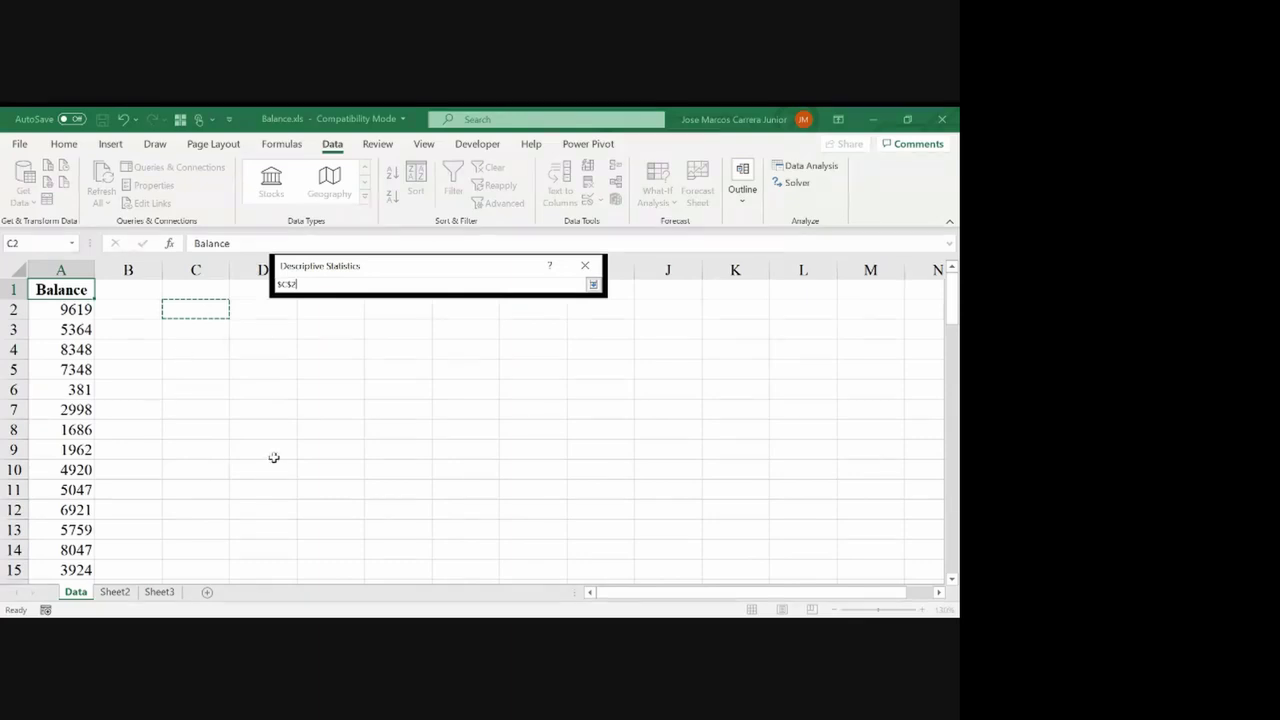
key("Return")
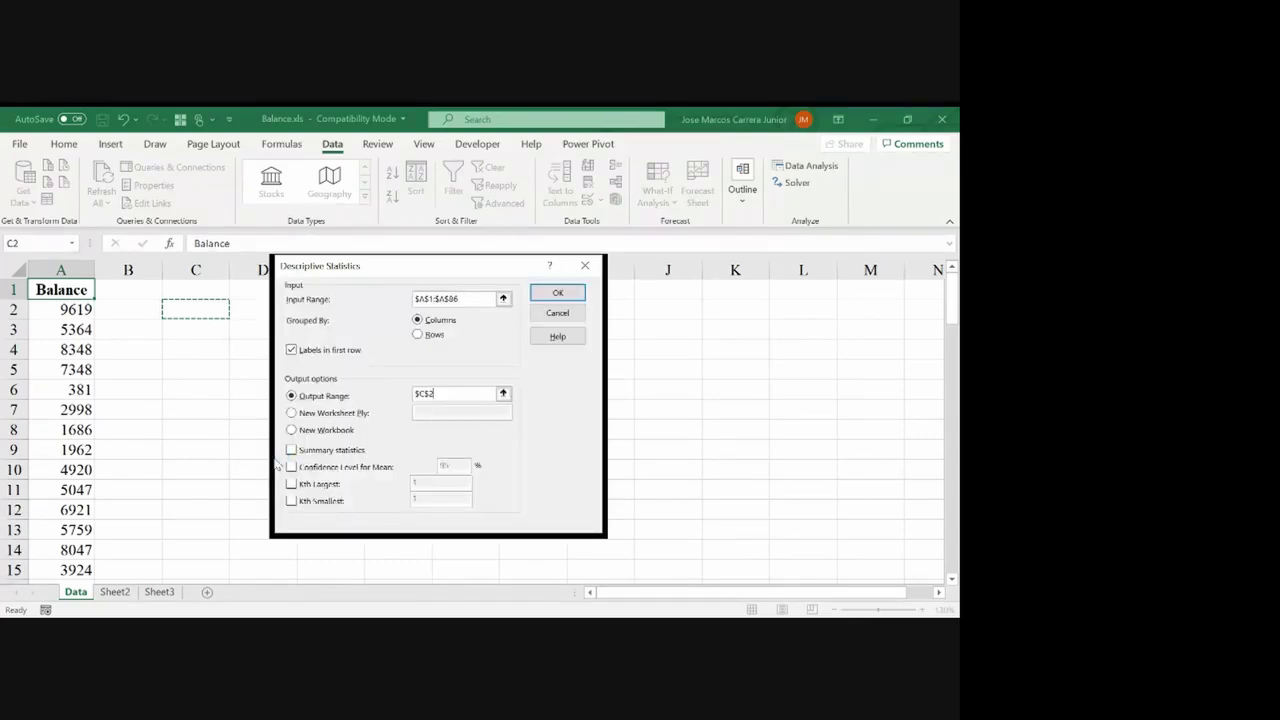
Include summary statistics and a 99% confidence level for the mean, and run the analysis
left_click(301, 452)
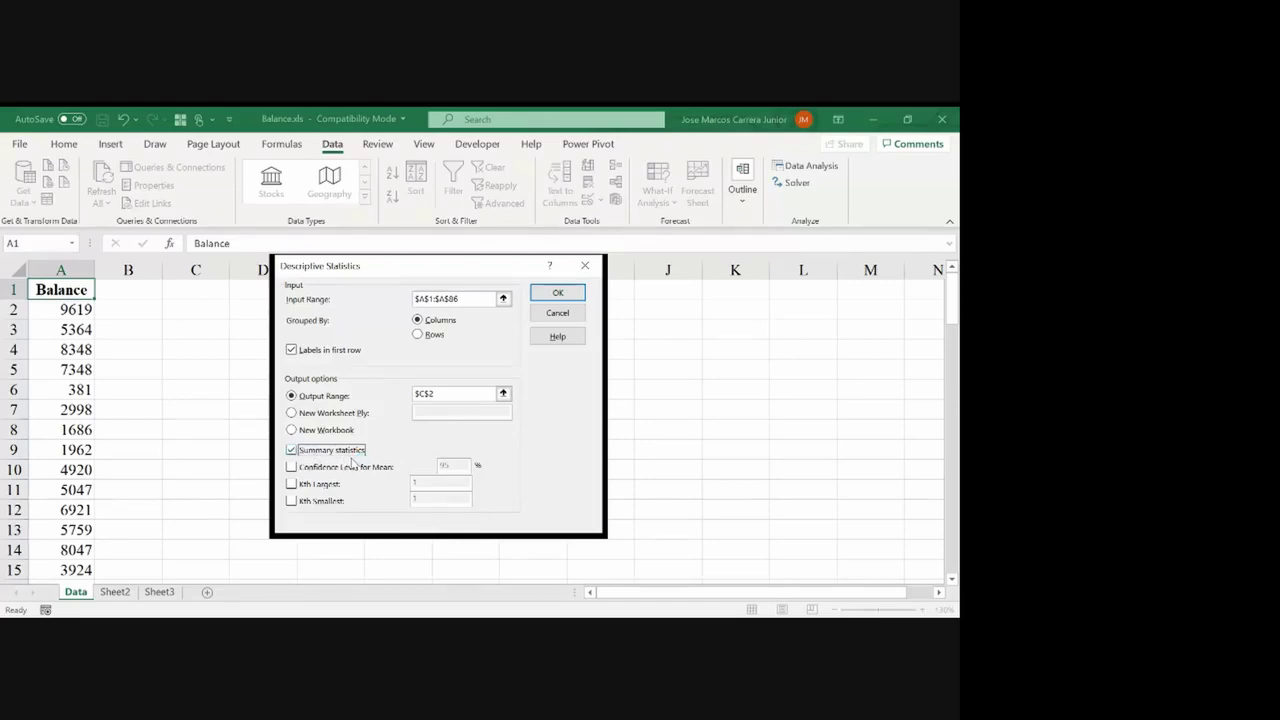
left_click(291, 468)
left_click(292, 467)
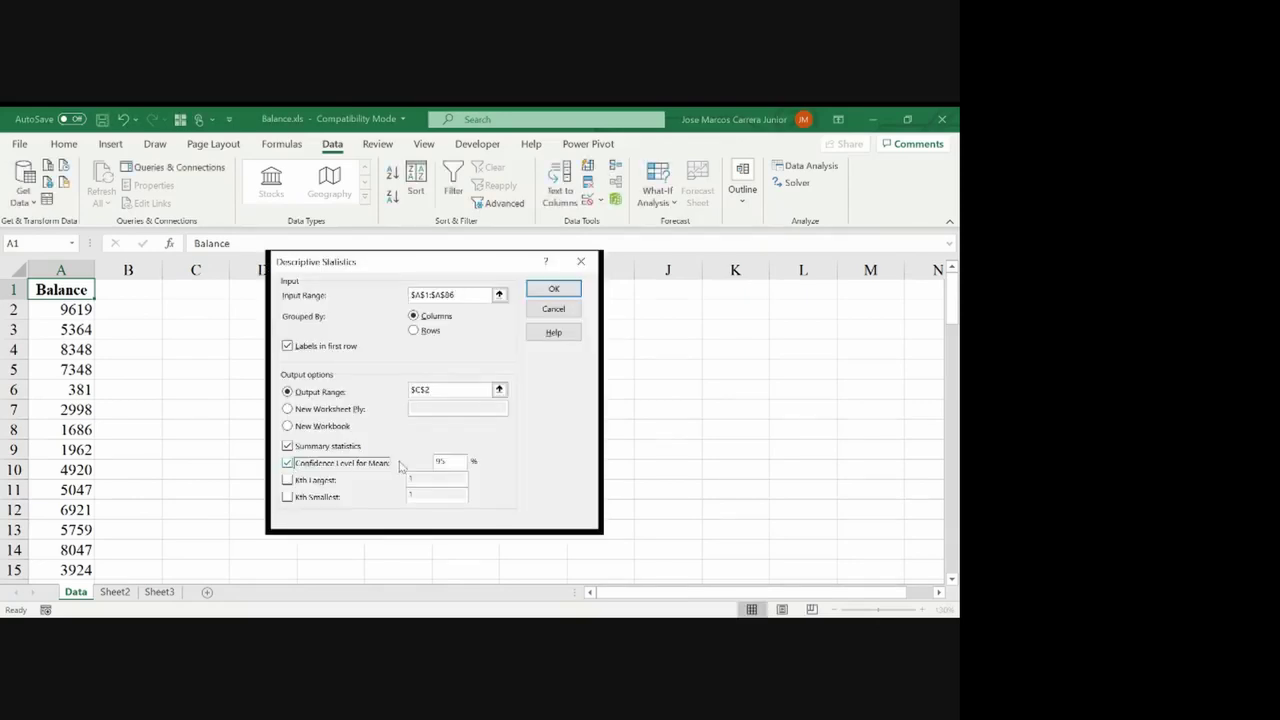
left_click(457, 461)
key("BackSpace")
type("9")
left_click(560, 289)
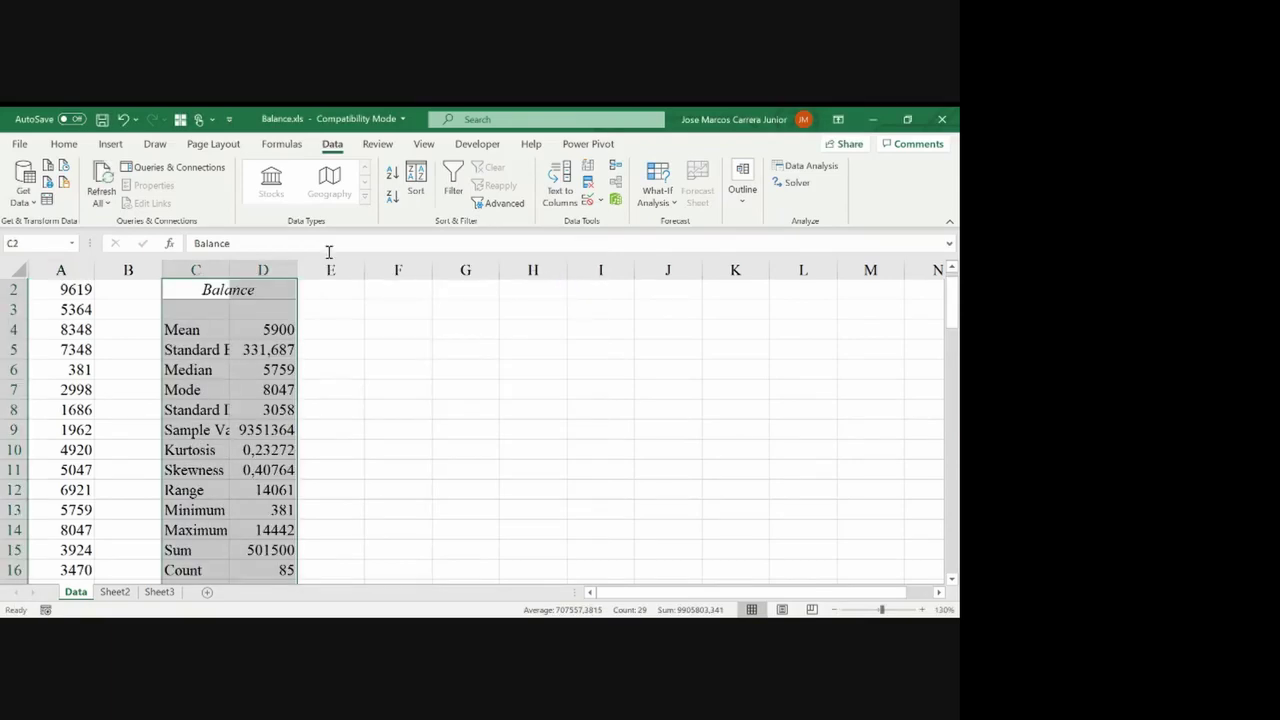
AutoFit columns C and D to the contents of the Balance statistics table
left_click_drag(205, 270, 232, 270)
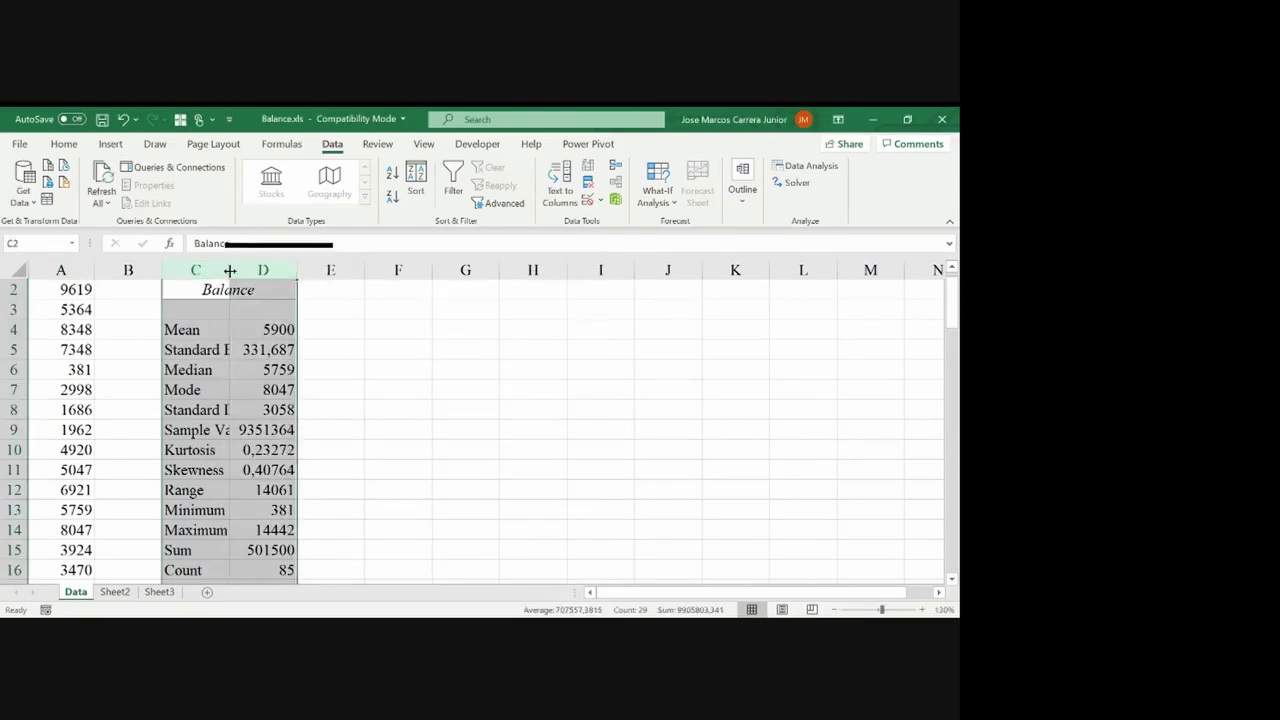
double_click(229, 270)
left_click(271, 332)
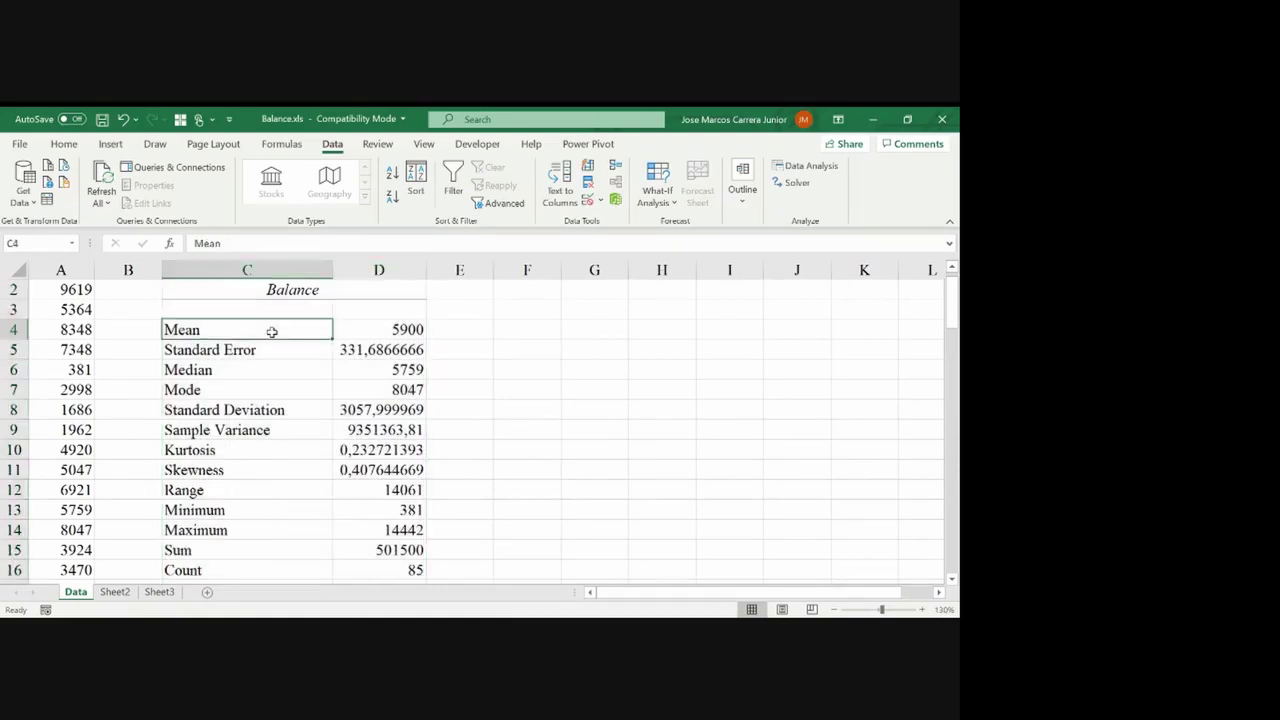
Enter the label "Média" in E4, beside the mean of the Balance data
left_click(834, 609)
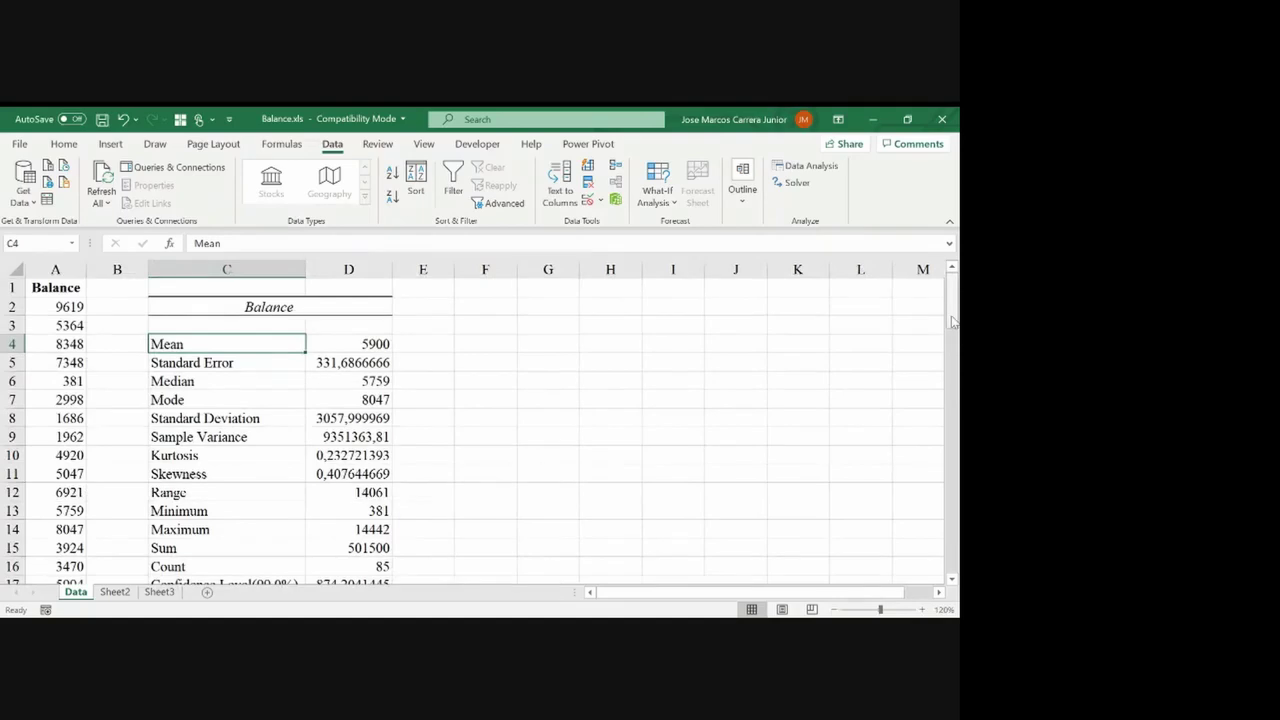
left_click_drag(953, 320, 953, 325)
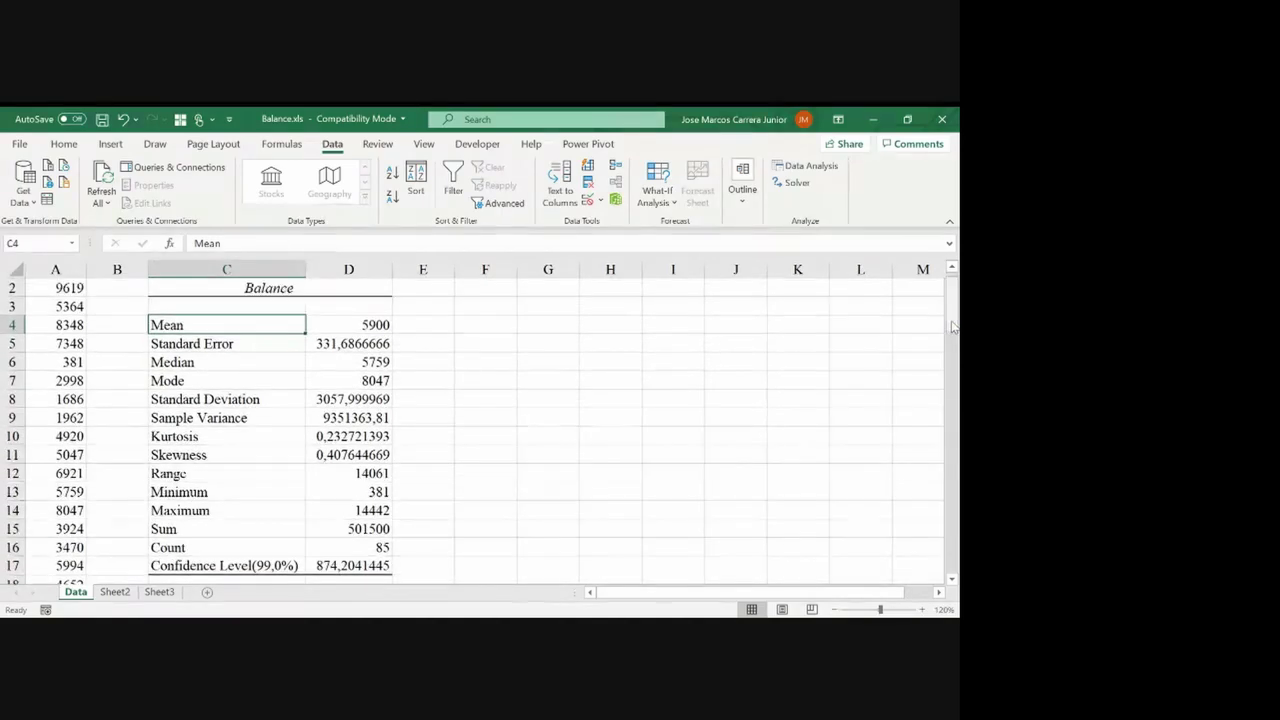
left_click(368, 327)
key("Right")
key("Right")
key("Left")
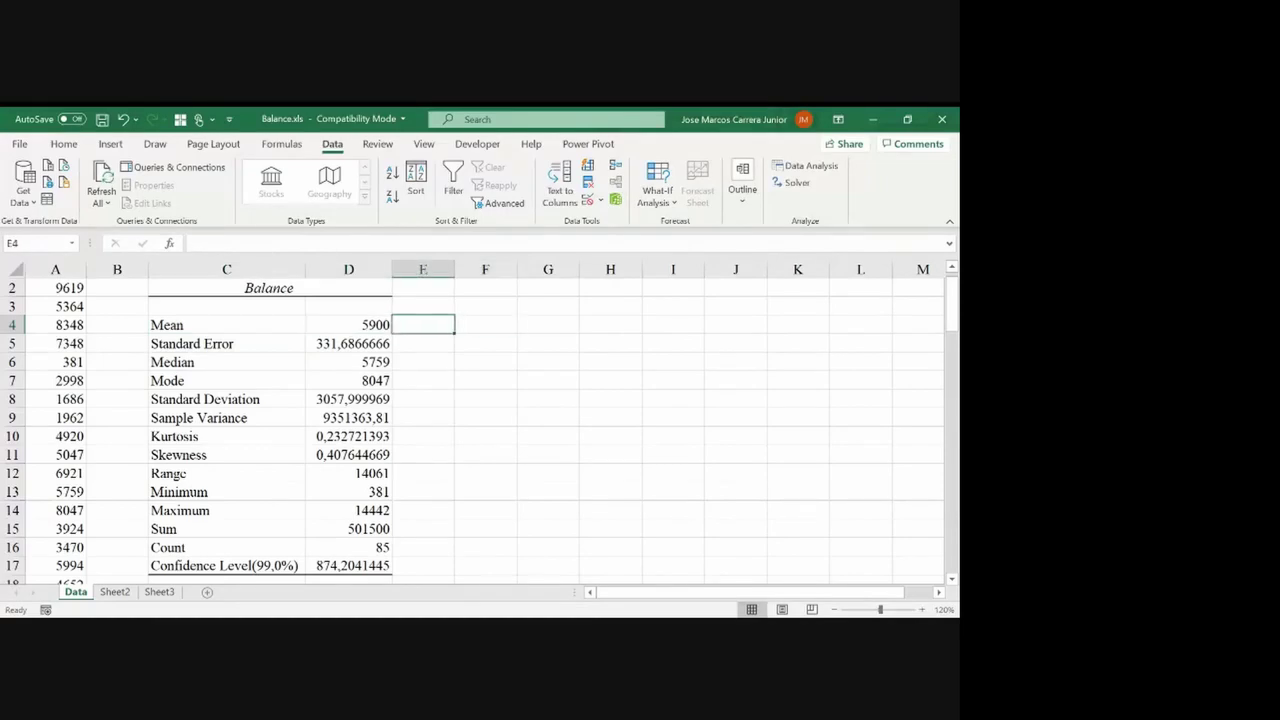
type("Mé")
Fill the Mean row, C4:E4, with yellow
key("shift+Left")
key("shift+Left")
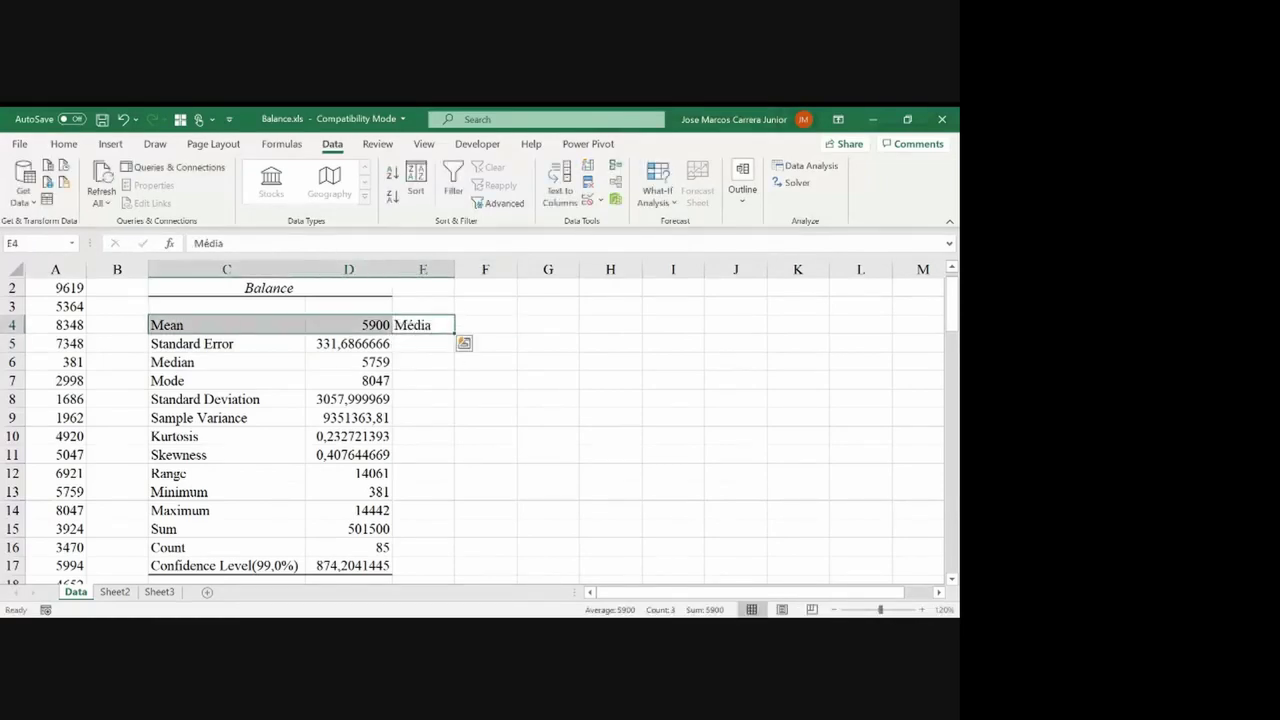
left_click(64, 144)
left_click(180, 197)
key("Down")
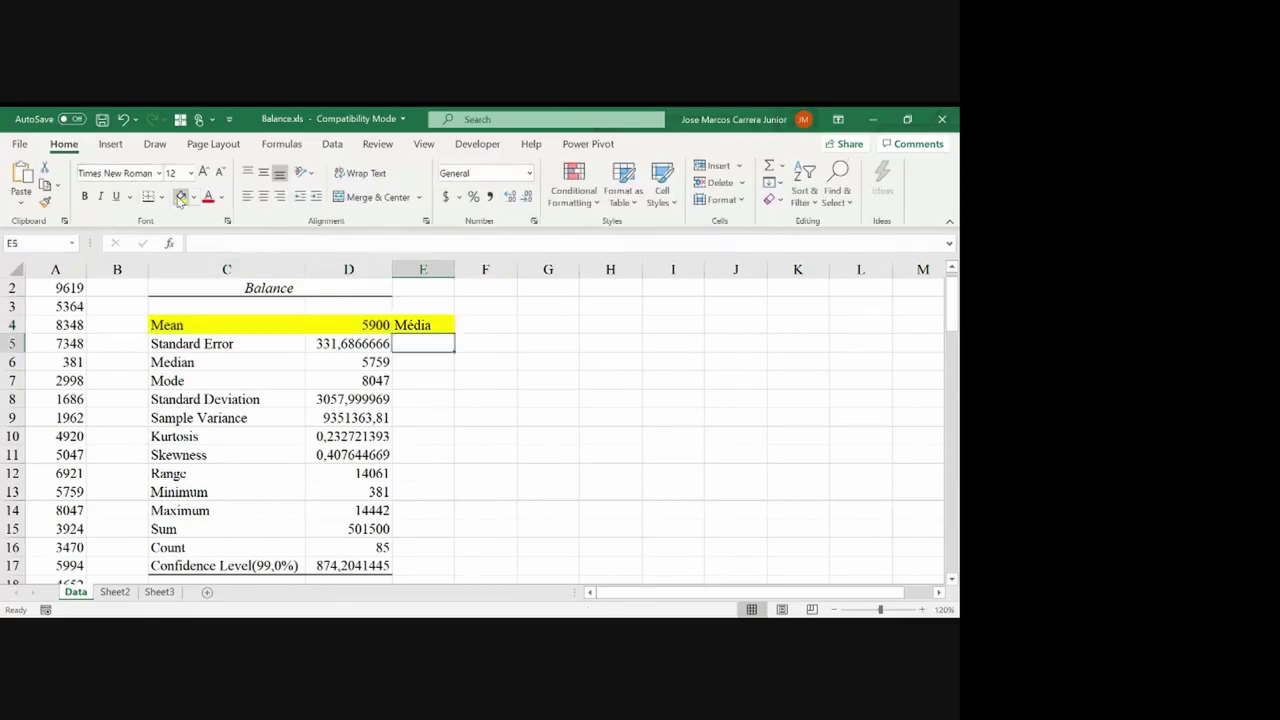
Fill the Standard Deviation row, C8:E8, with yellow
key("Down")
key("Down")
key("Down")
key("shift+Left")
key("shift+Left")
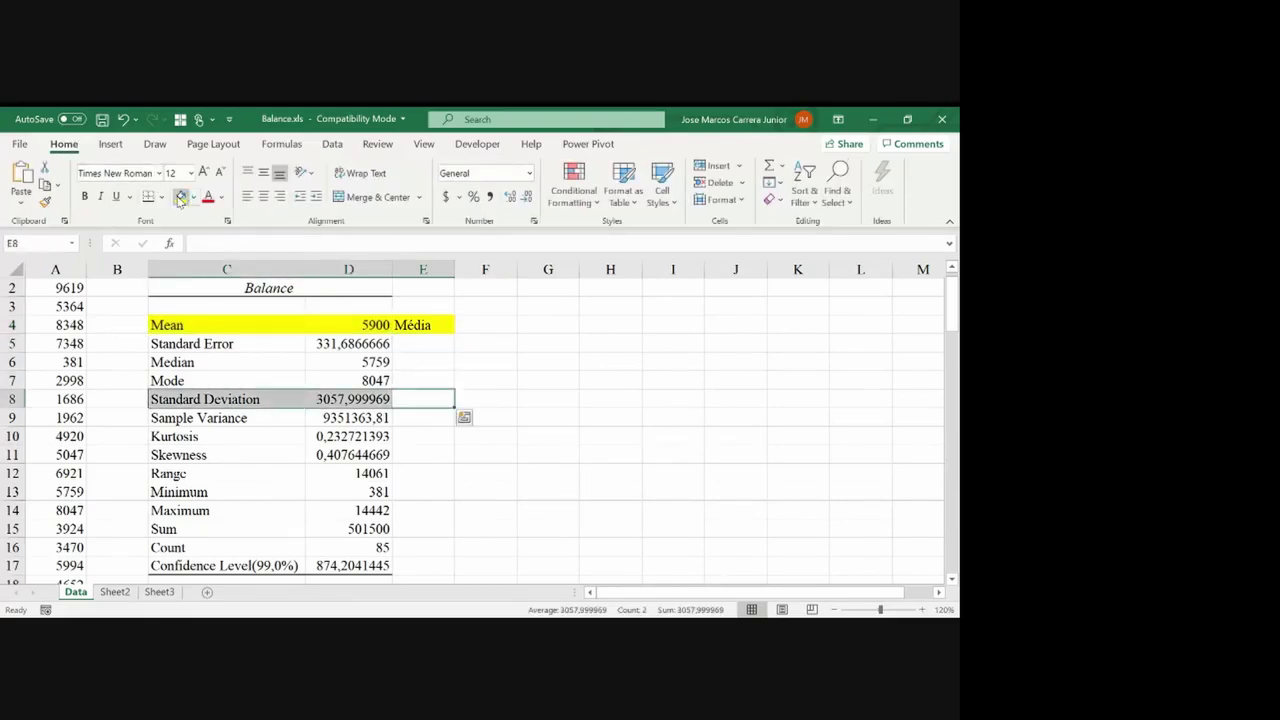
left_click(180, 197)
Enter the symbol "s" in E8, beside the standard deviation value
key("Right")
type("s")
key("Escape")
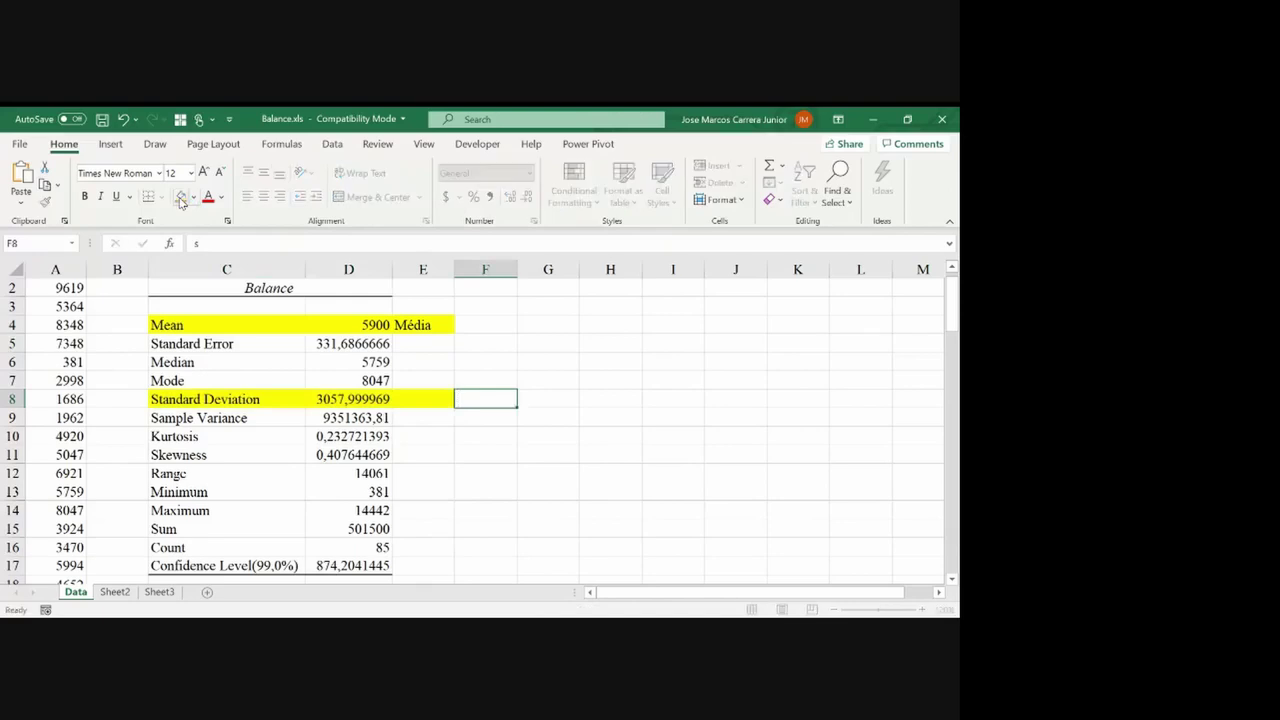
key("Left")
type("s")
key("Return")
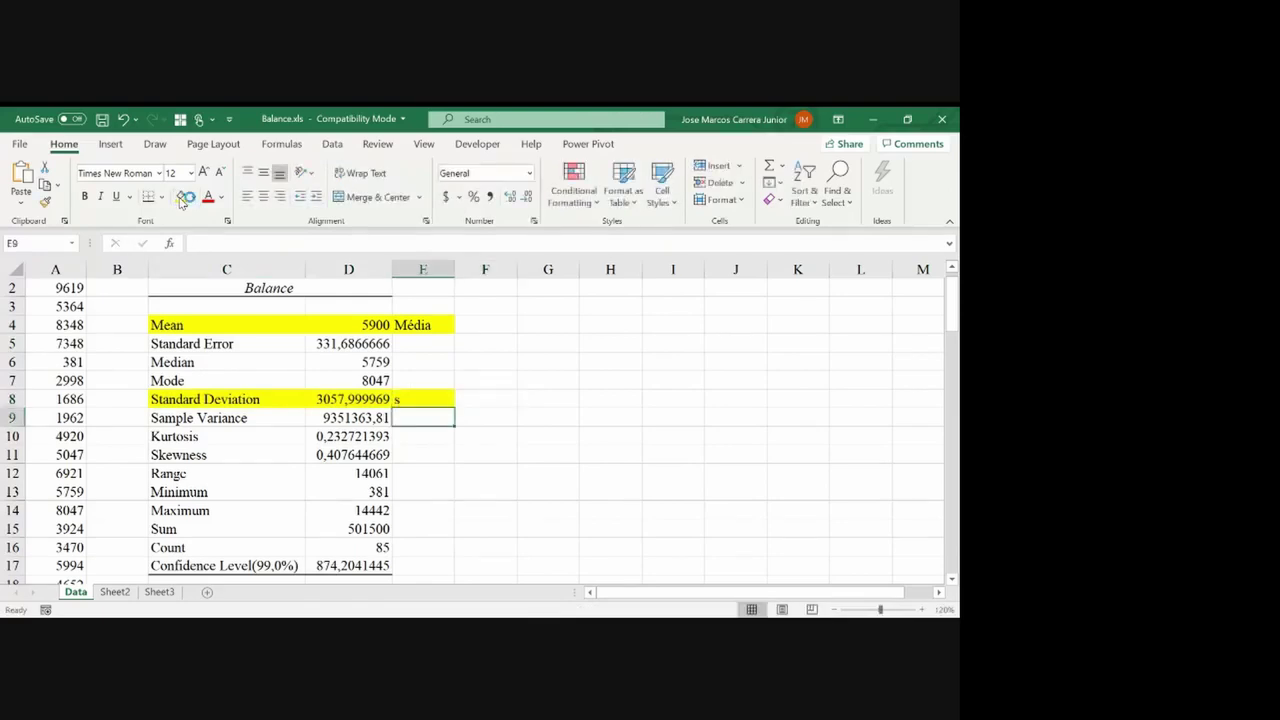
Fill the Count label and its value, C16:D16, with yellow
key("Left")
key("Left")
key("Down")
key("Down")
key("Down")
key("Down")
key("Down")
key("Down")
key("Down")
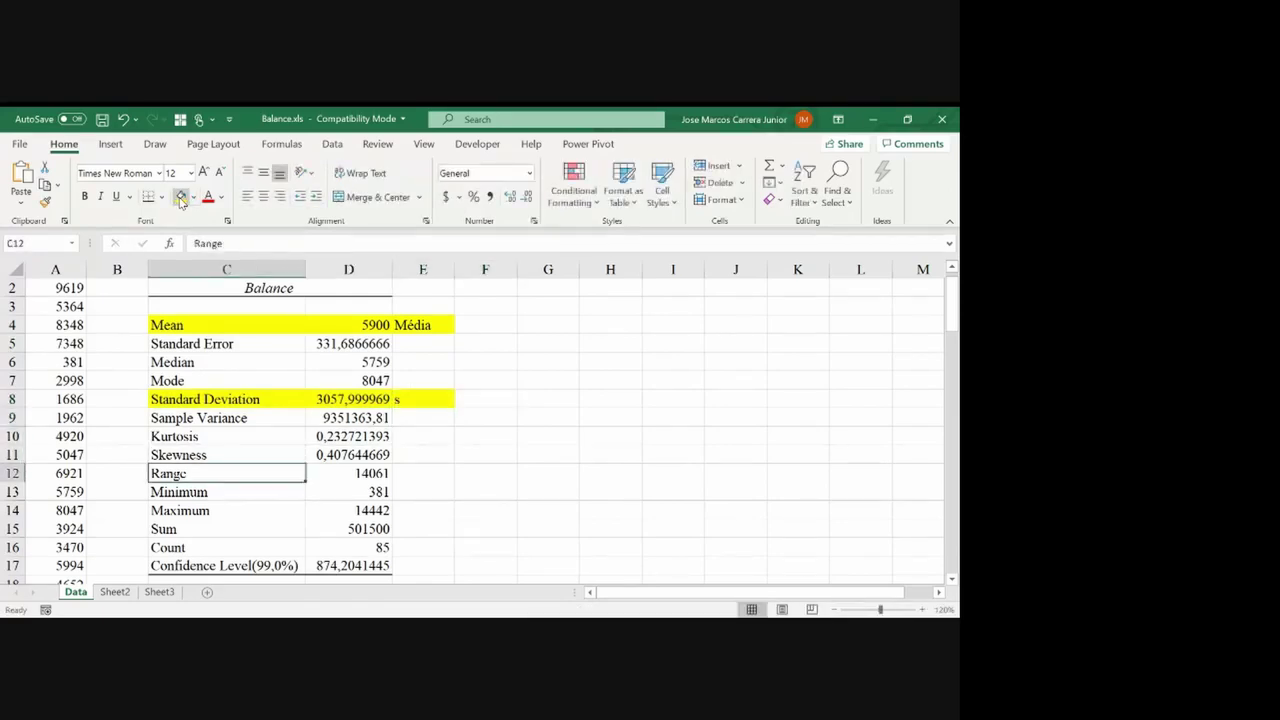
key("Right")
key("Down")
key("Up")
key("shift+Left")
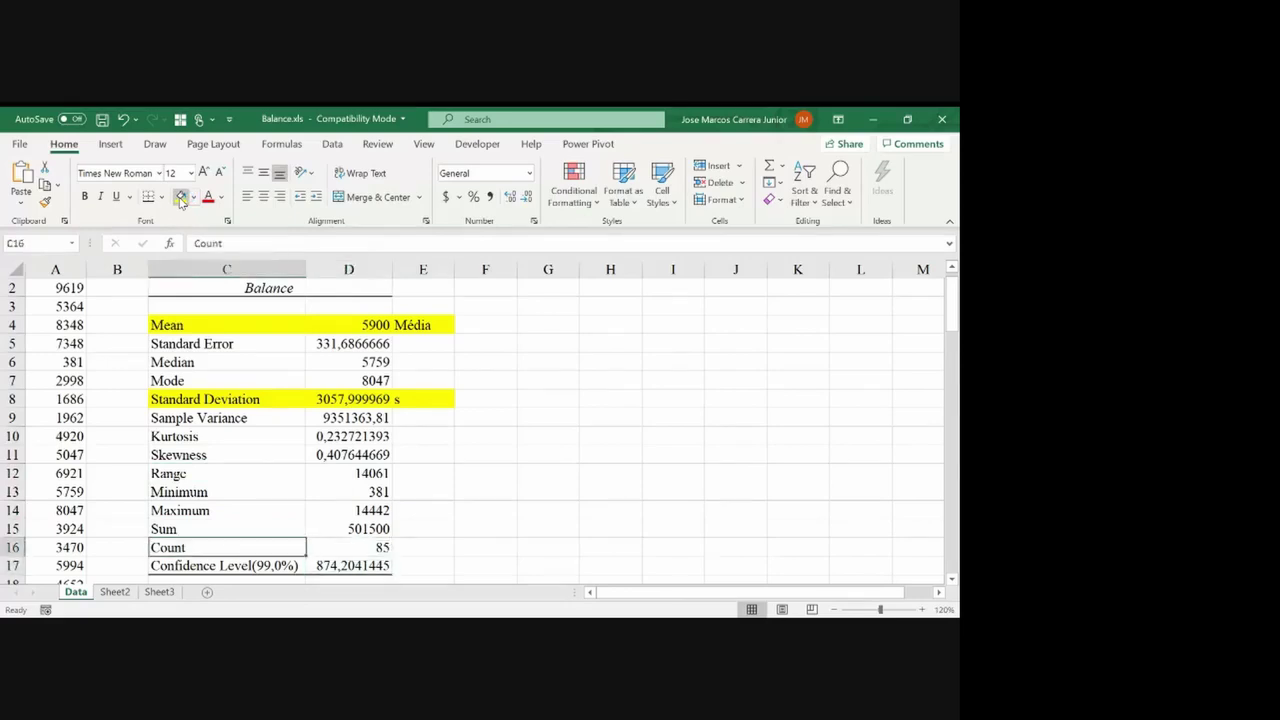
left_click(181, 197)
key("Right")
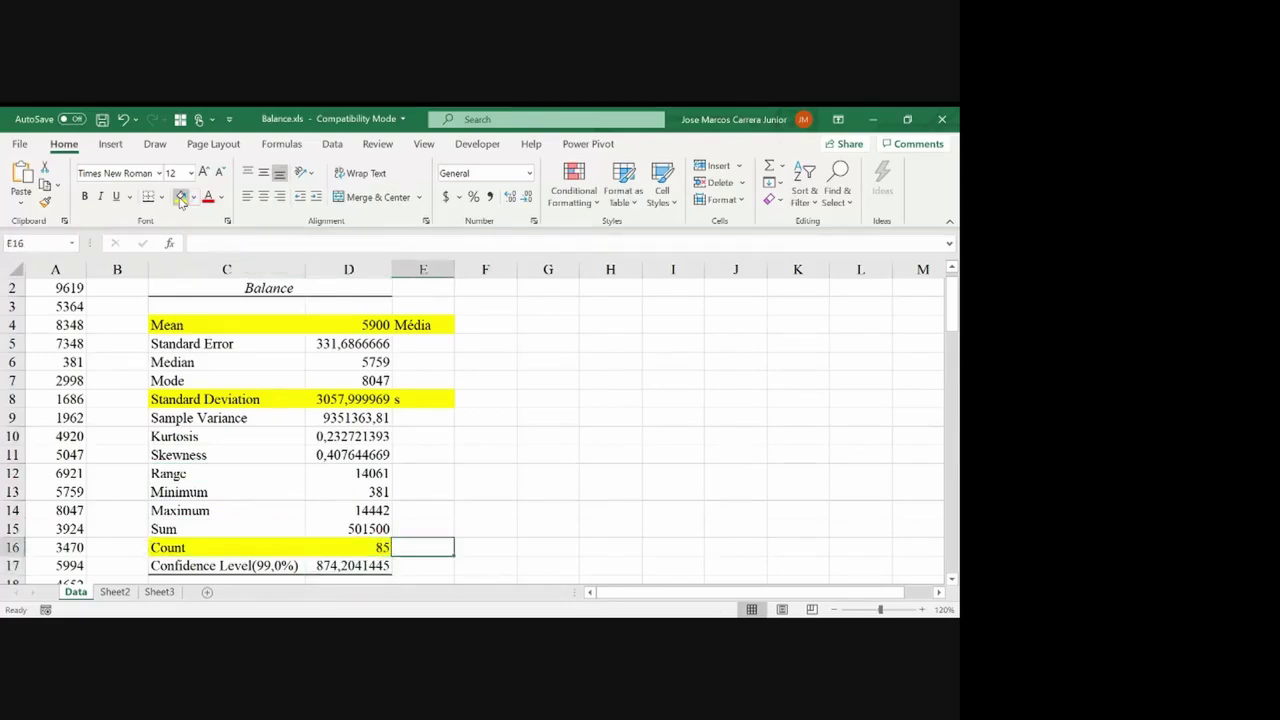
Enter the symbol "n" in E16, beside the count, with the yellow fill copied from E8
type("n")
key("Return")
key("Up")
key("Up")
key("Up")
key("Up")
key("Up")
key("Up")
key("Up")
key("Up")
key("Up")
key("ctrl+c")
key("Down")
key("Down")
key("Down")
key("Down")
key("Down")
key("Down")
key("Down")
key("Down")
key("ctrl+v")
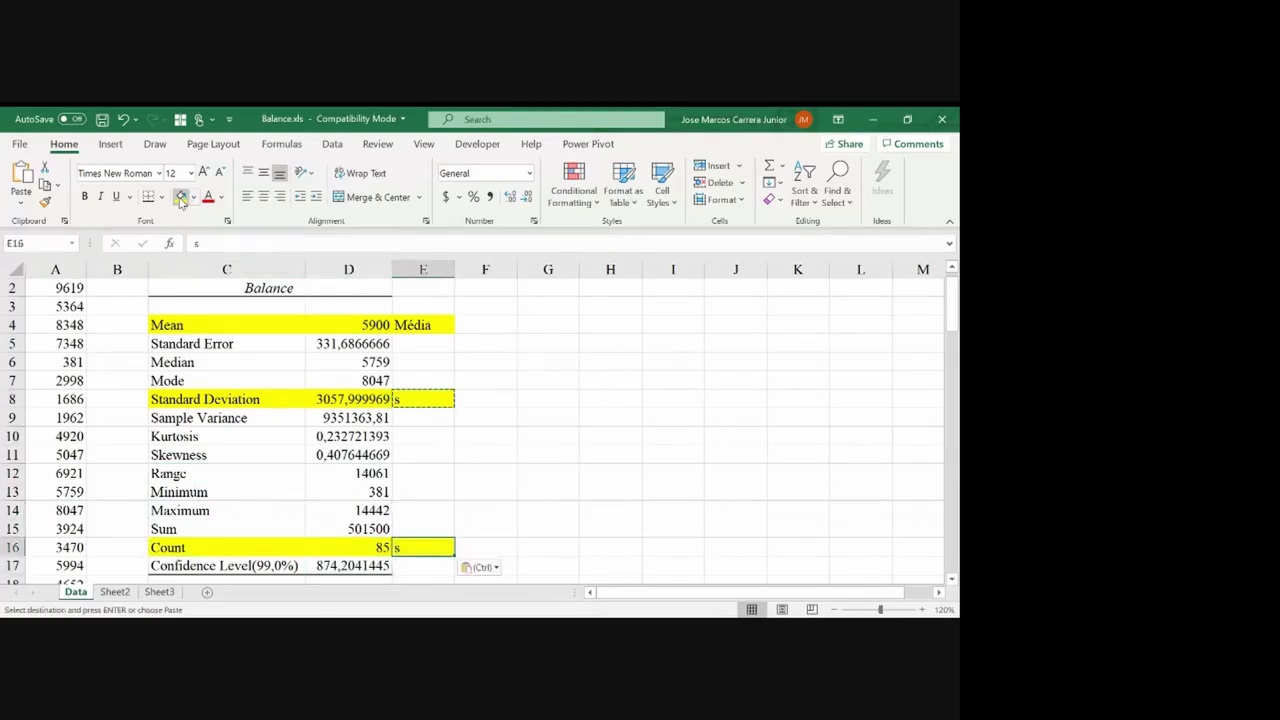
type("n")
key("Return")
Enter the label "Margem de Erro" in E17, beside the confidence level value
key("Left")
key("Left")
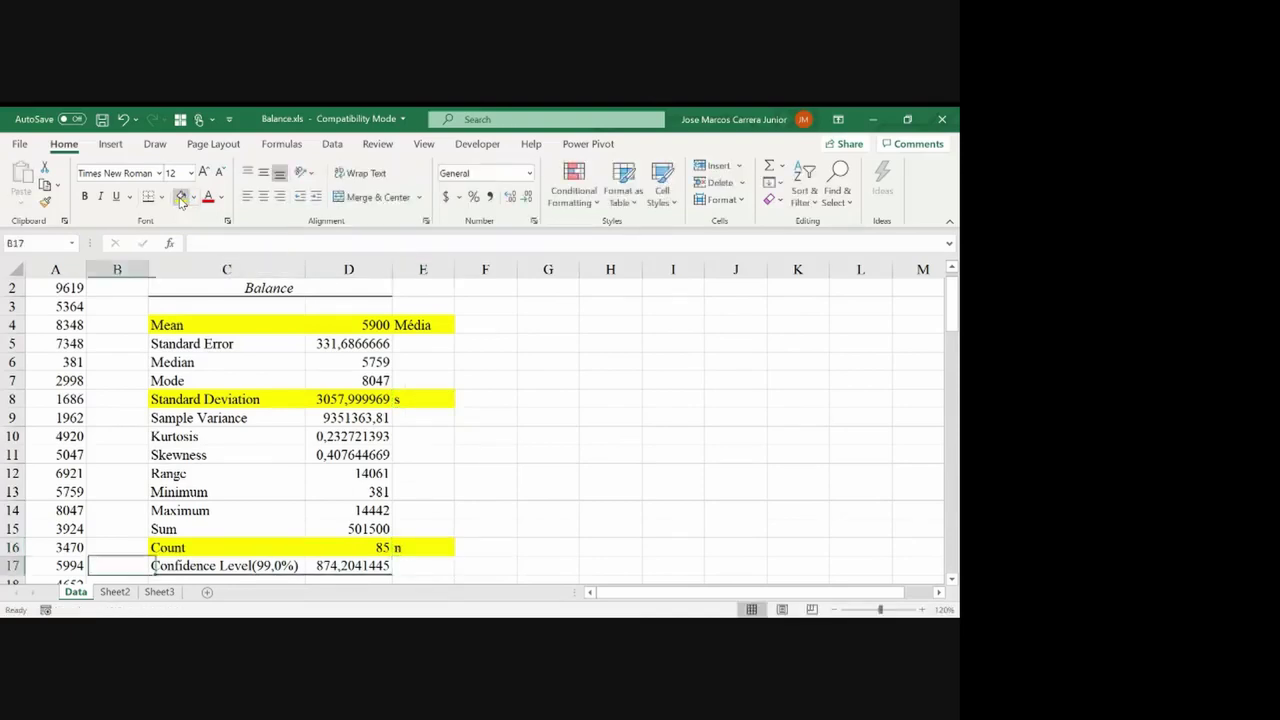
key("shift+Right")
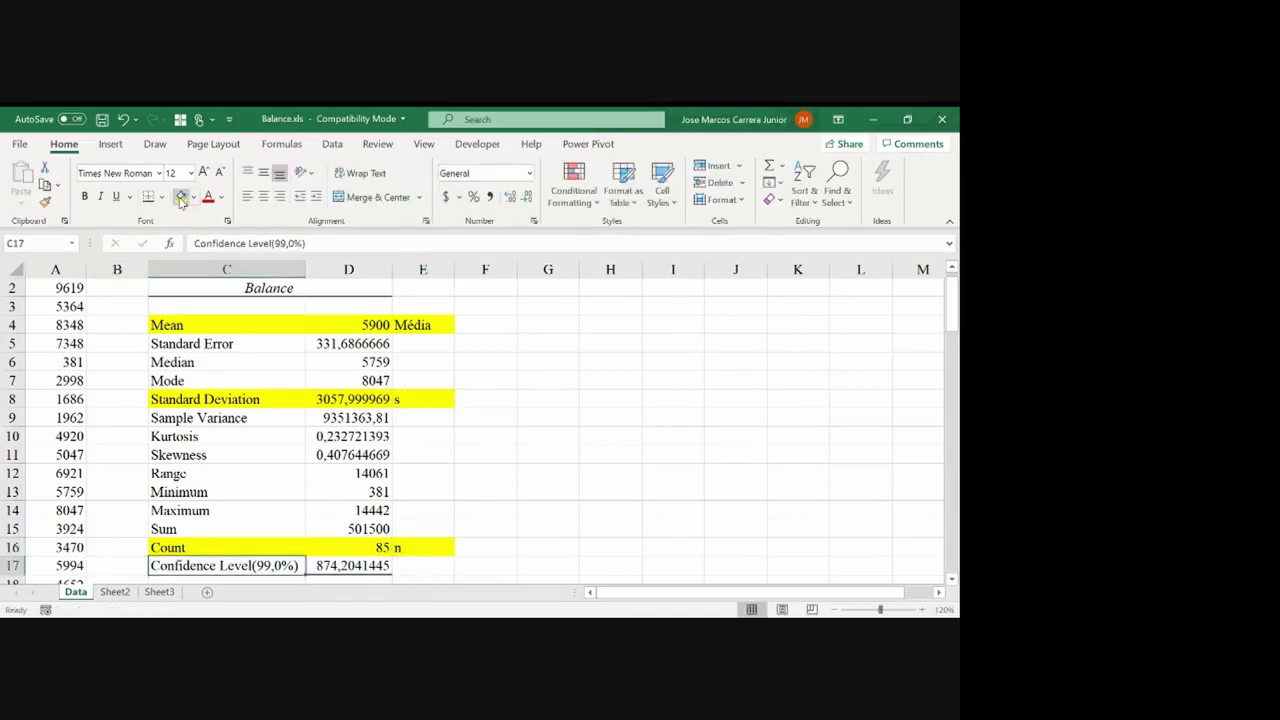
key("shift+Right")
key("Right")
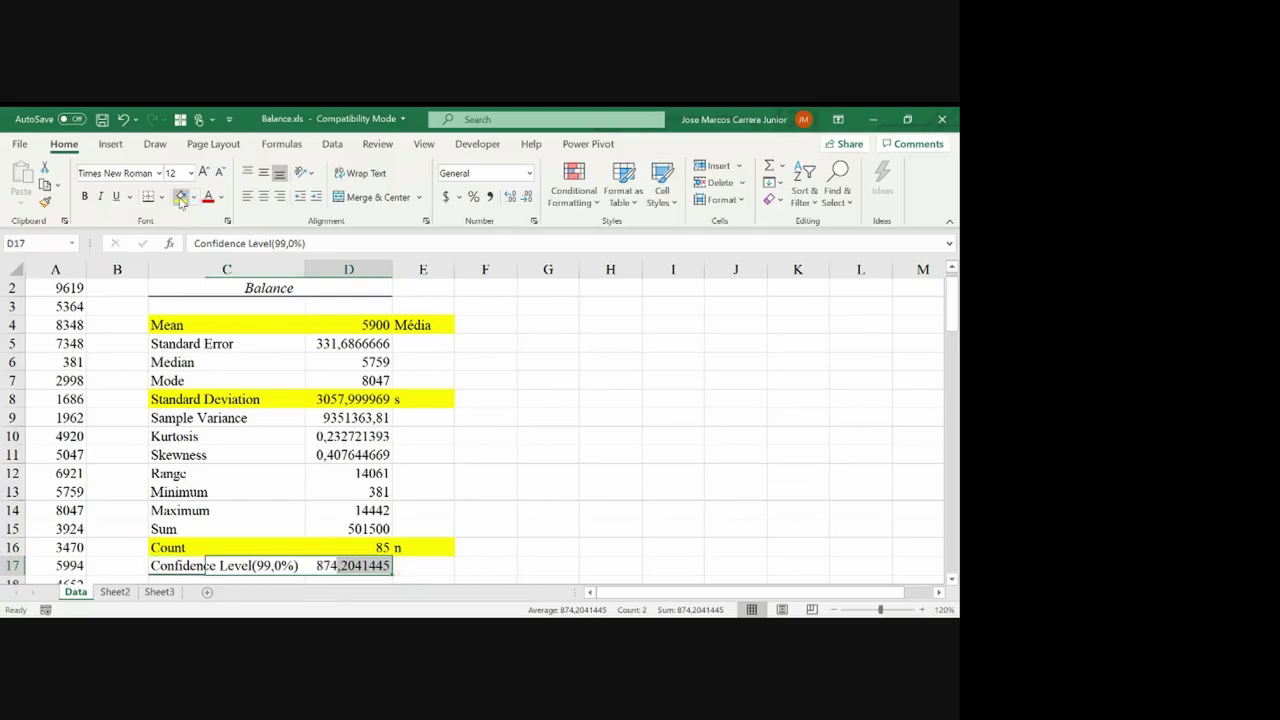
key("Right")
type("Mar")
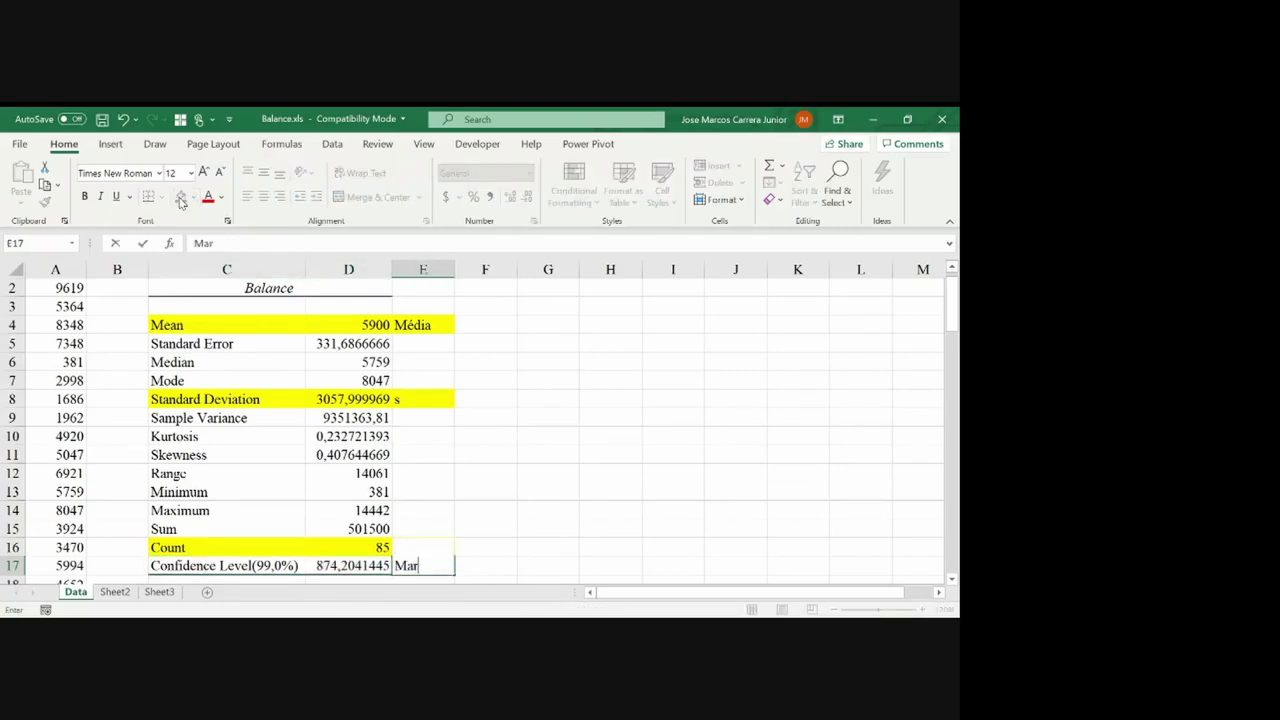
type("gem de Erro")
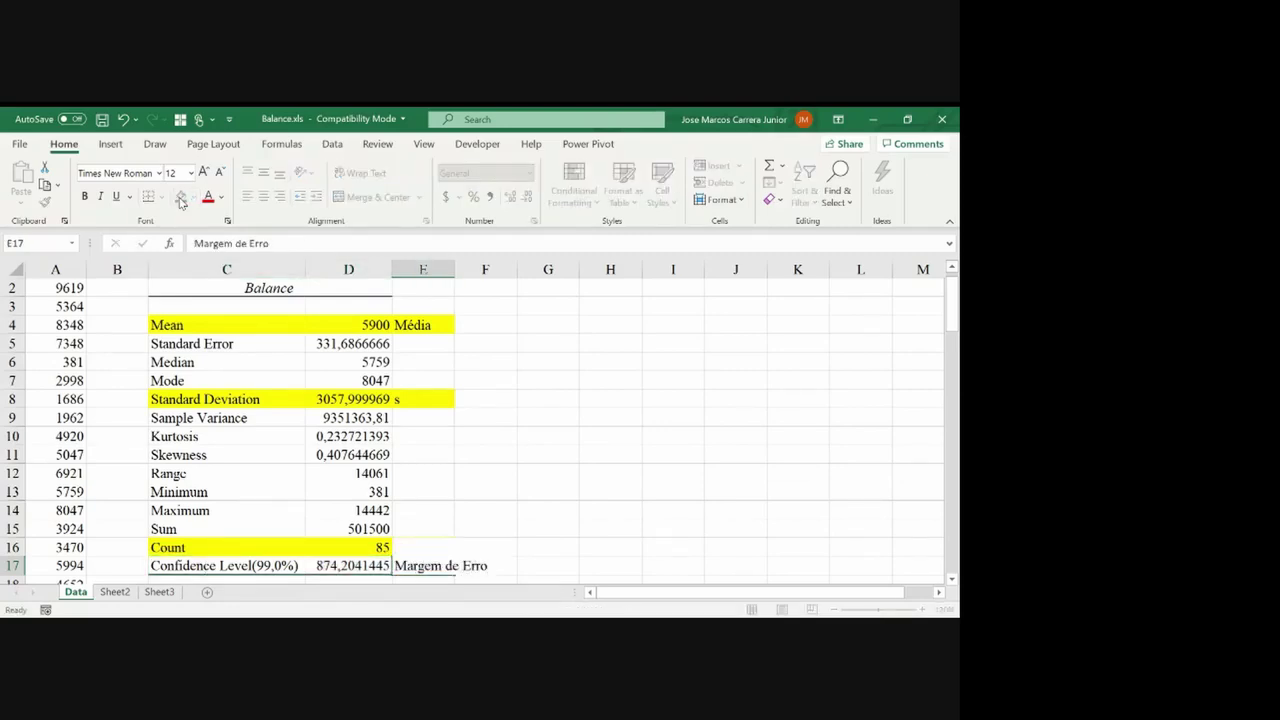
key("Return")
Fill the Confidence Level row, C17:E17, with yellow and fit column E's width to its text
key("Up")
left_click(182, 197)
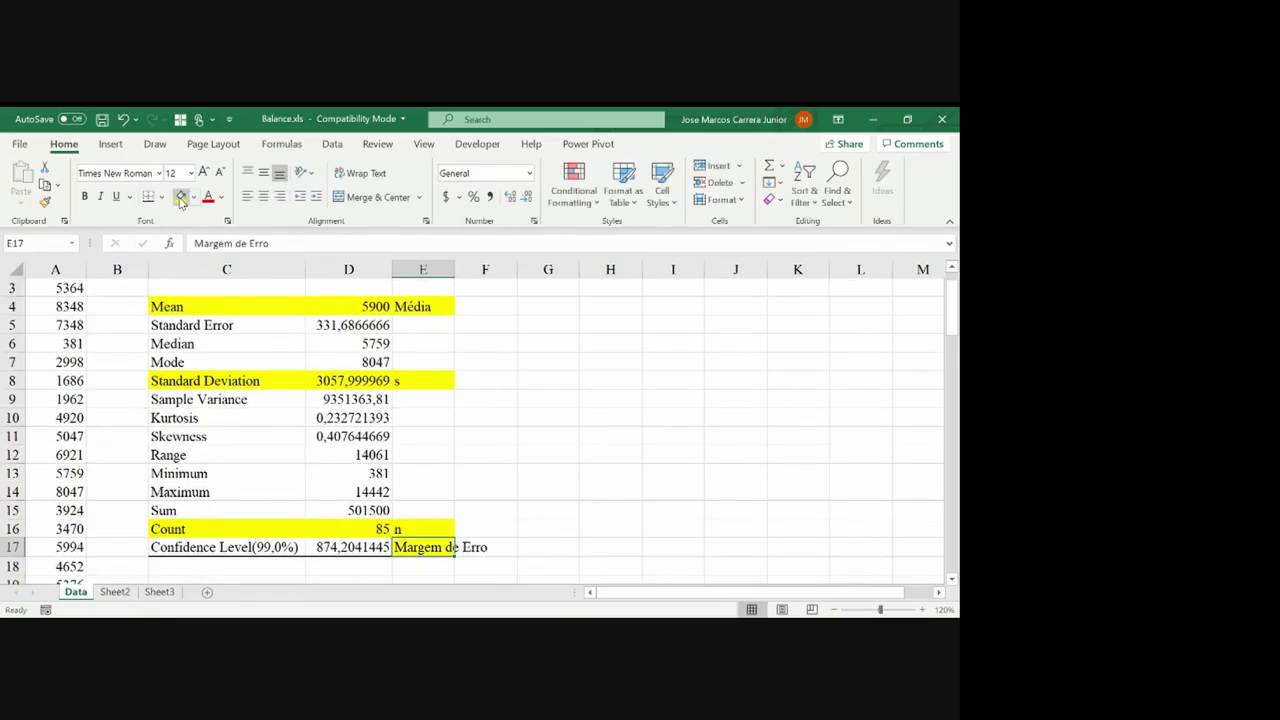
double_click(454, 269)
key("Left")
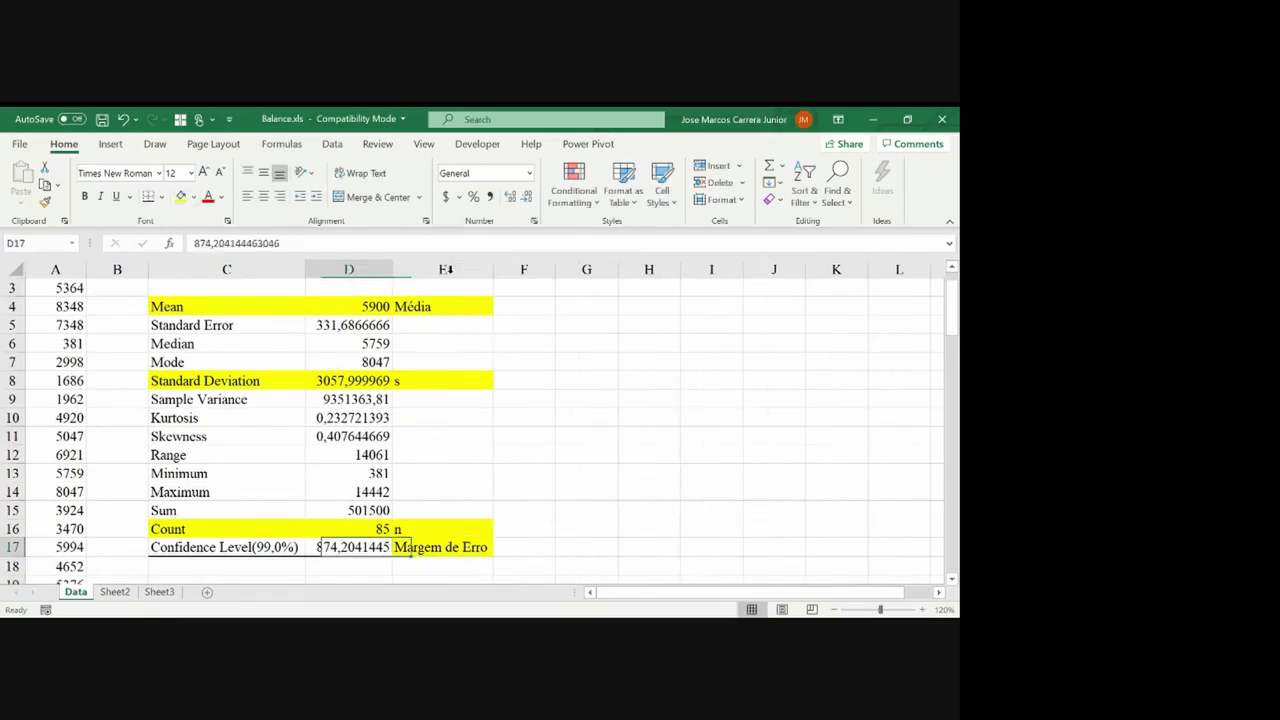
key("shift+Left")
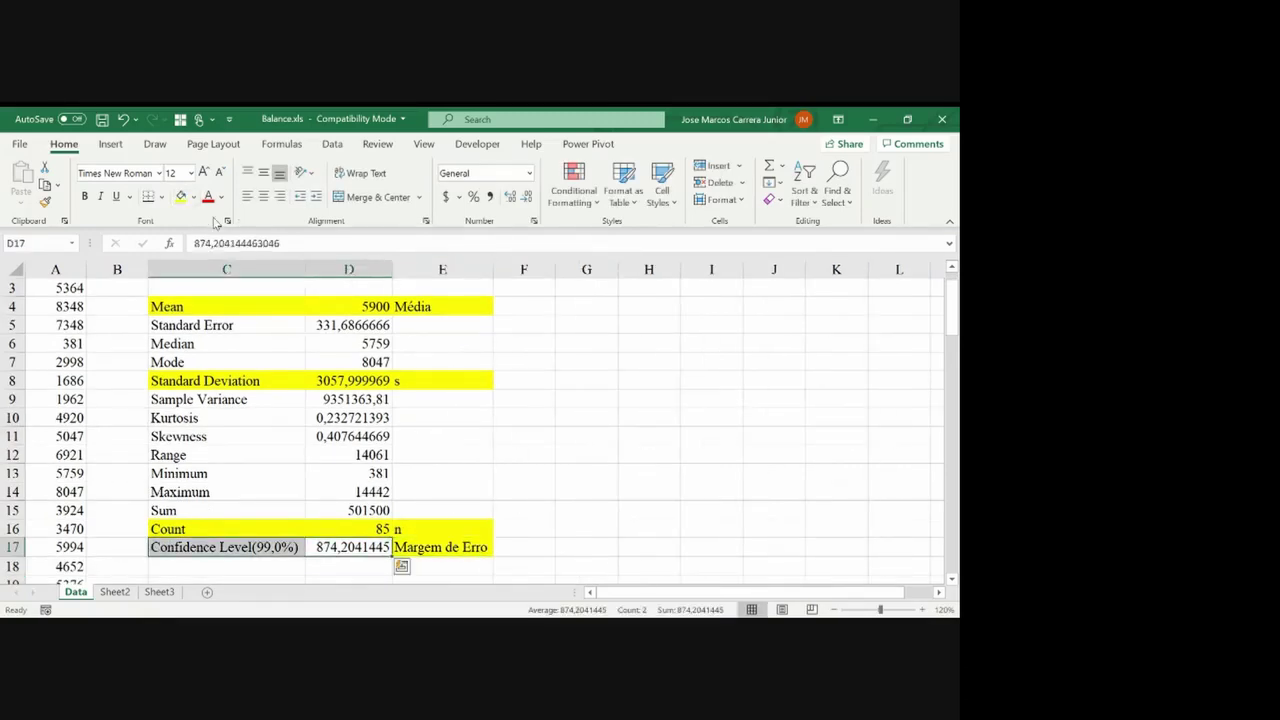
left_click(181, 197)
key("Left")
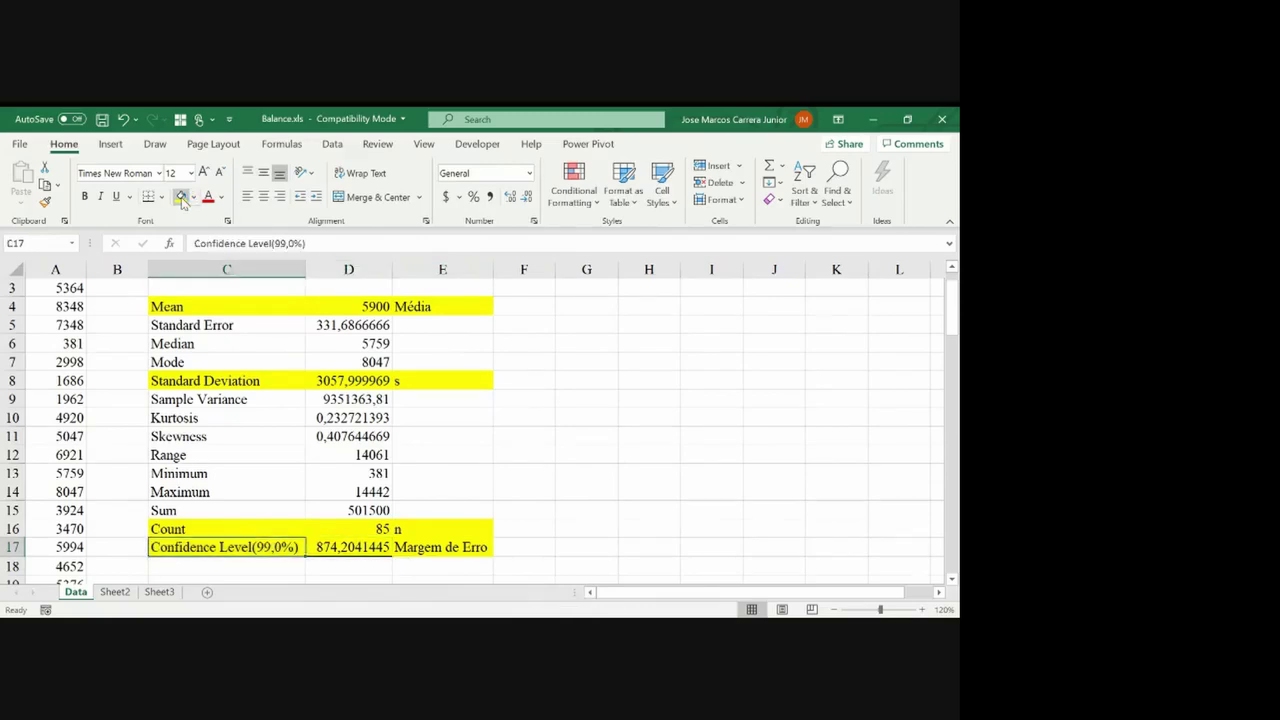
key("Right")
key("Right")
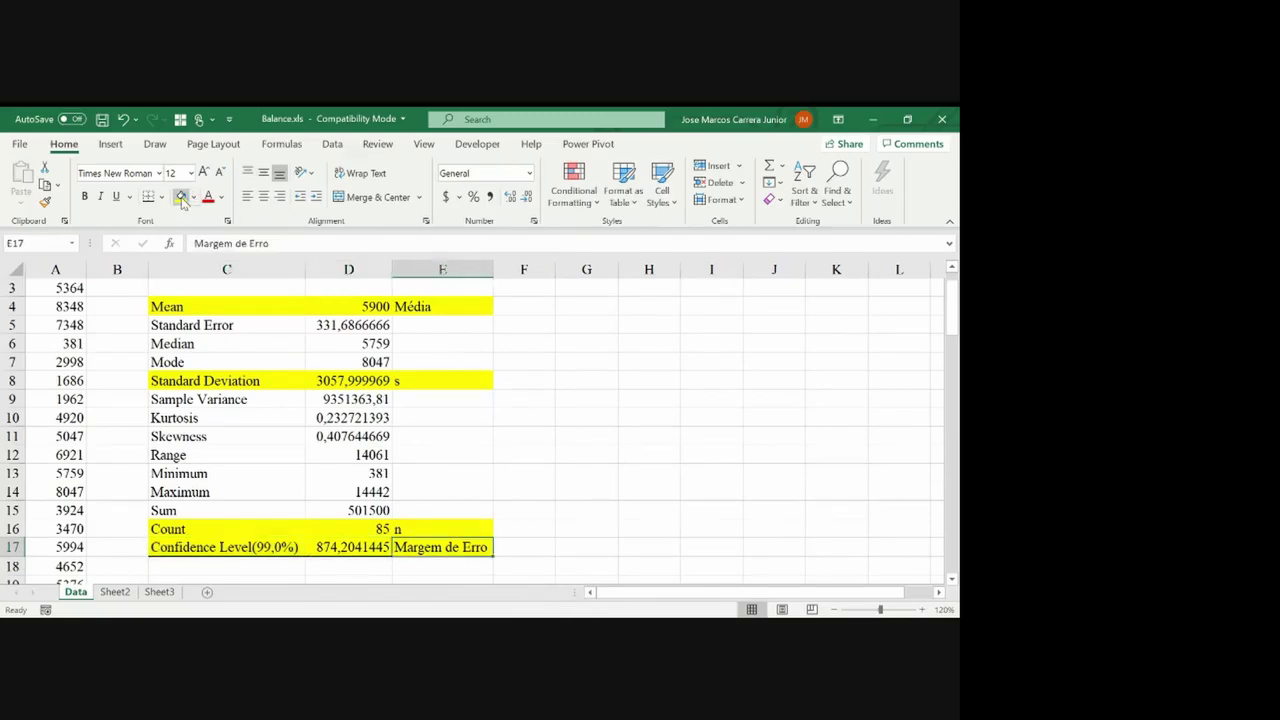
Enter the labels "Mínimo" in G4 and "Máximo" in G5 for the confidence interval limits
key("Right")
key("Right")
key("Up")
key("Up")
key("Up")
key("Up")
key("Up")
key("Up")
key("Up")
key("Up")
key("Up")
key("Up")
key("Up")
key("Up")
key("Up")
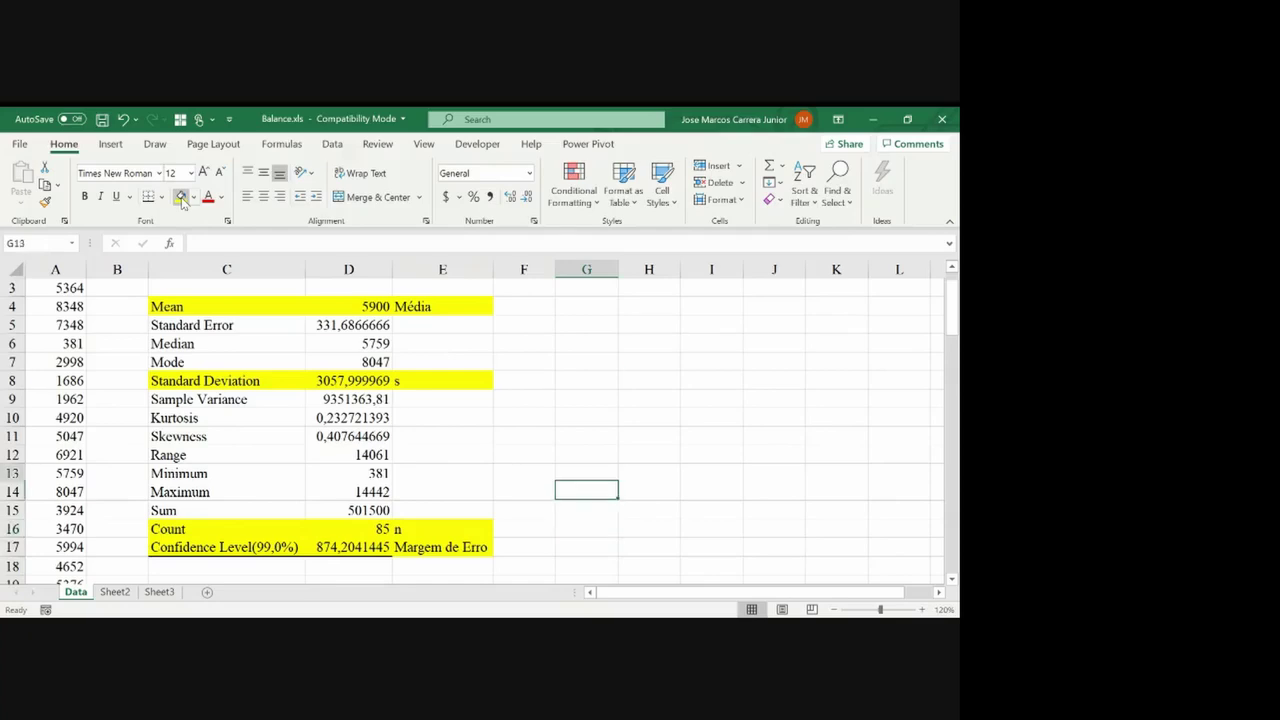
type("Mí")
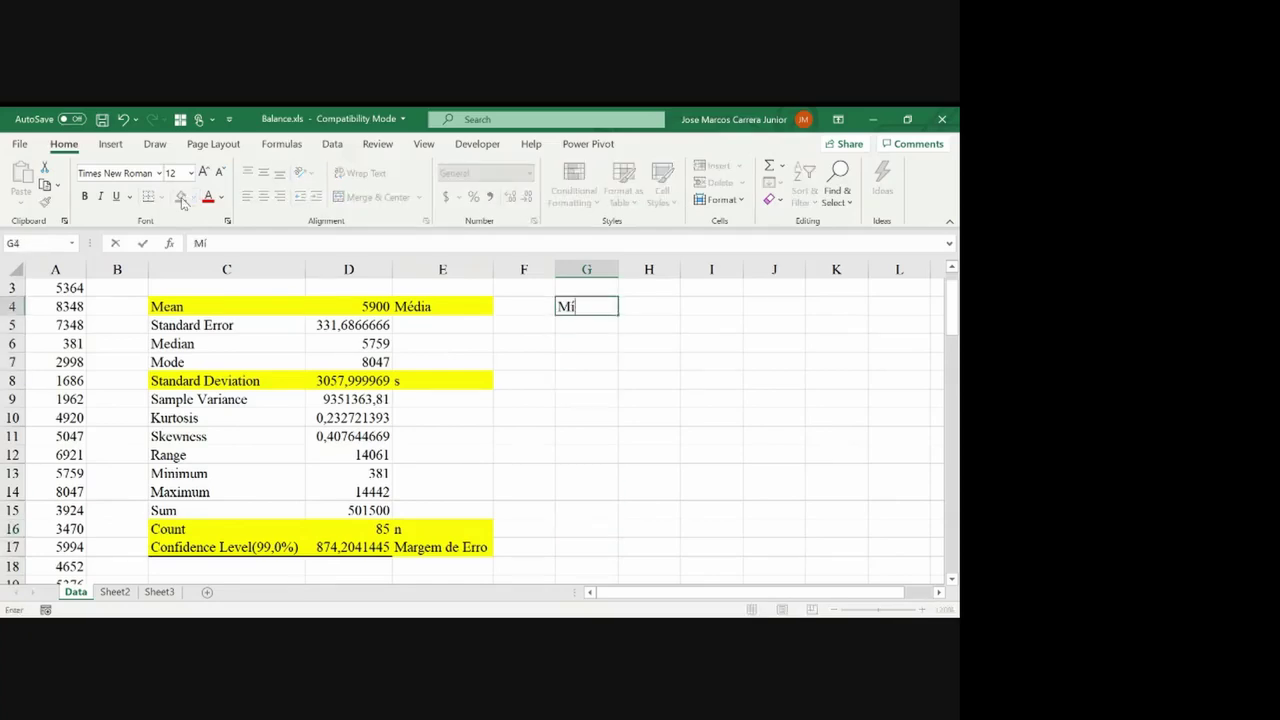
type("nimo")
key("Return")
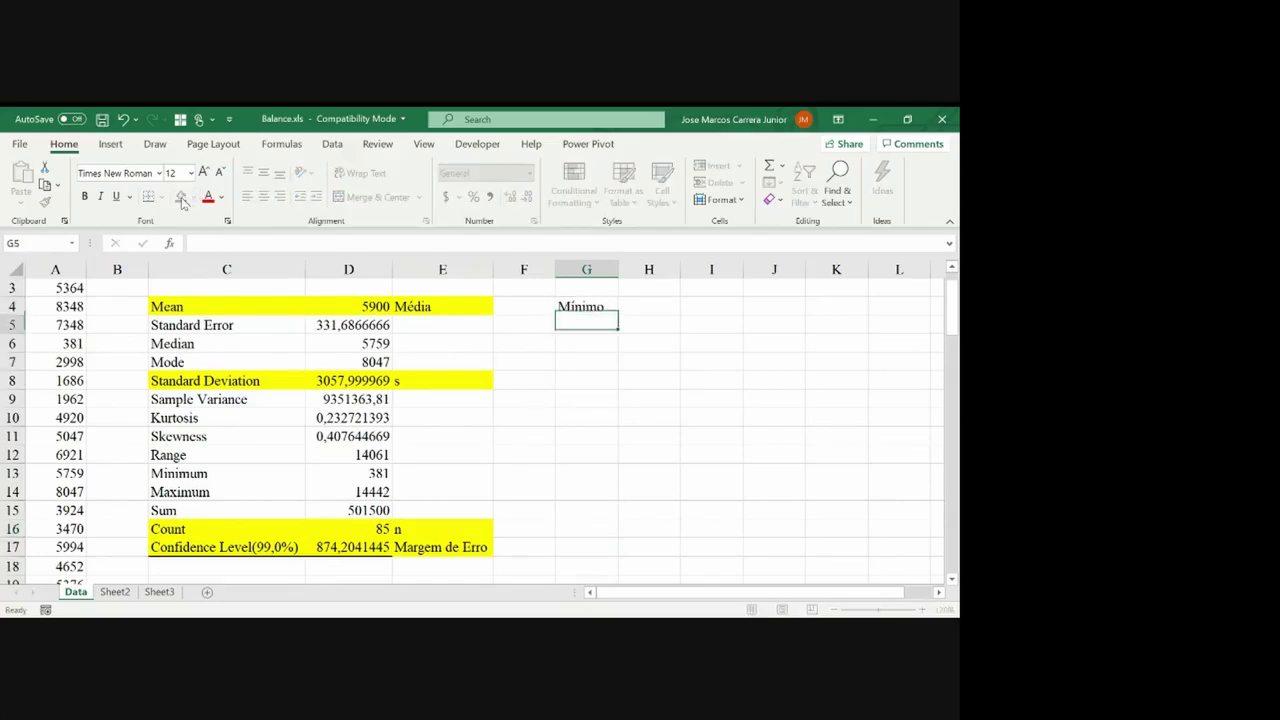
type("Máximo")
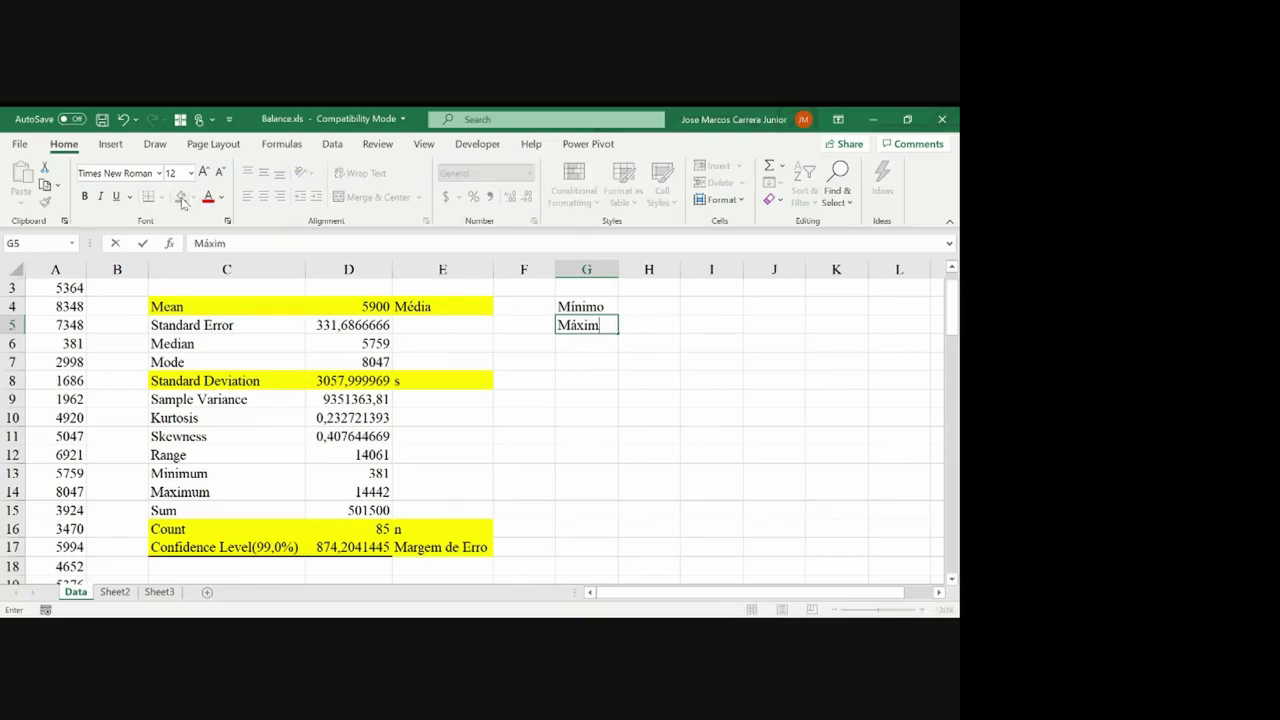
key("Return")
Calculate the lower interval limit in H4 as the mean minus the margin of error, =D4-D17
key("Up")
key("Up")
key("Right")
type("=")
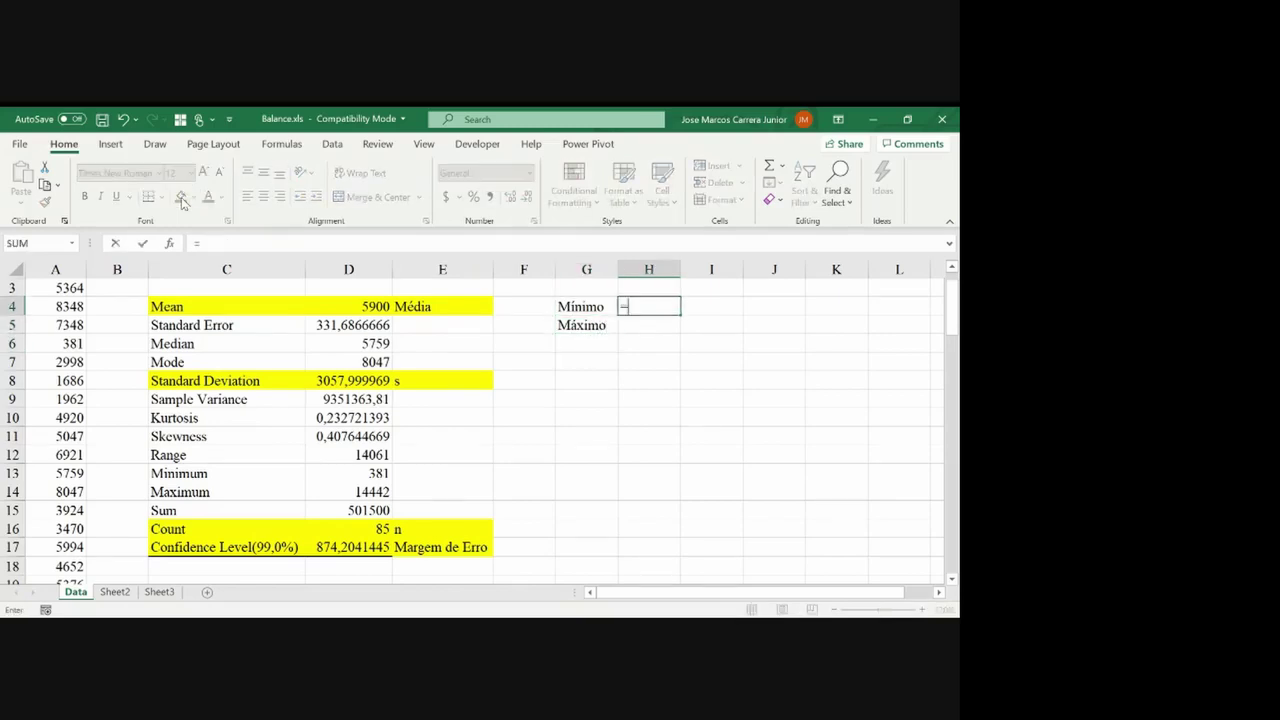
key("Left")
key("Left")
key("Left")
key("Left")
type("-")
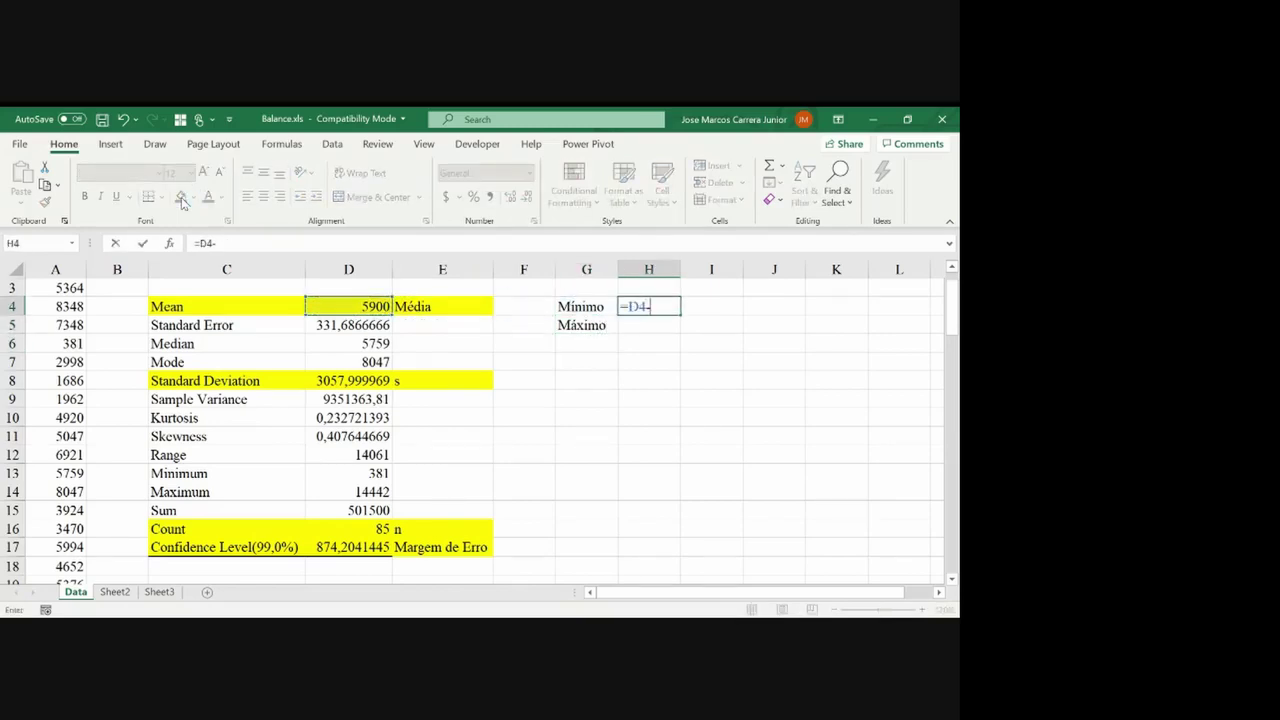
key("Left")
key("Down")
key("Left")
key("Left")
key("Left")
key("Down")
key("Down")
key("Down")
key("Down")
key("Down")
key("Down")
key("Down")
key("Down")
key("Down")
key("Down")
key("Down")
key("Down")
key("Down")
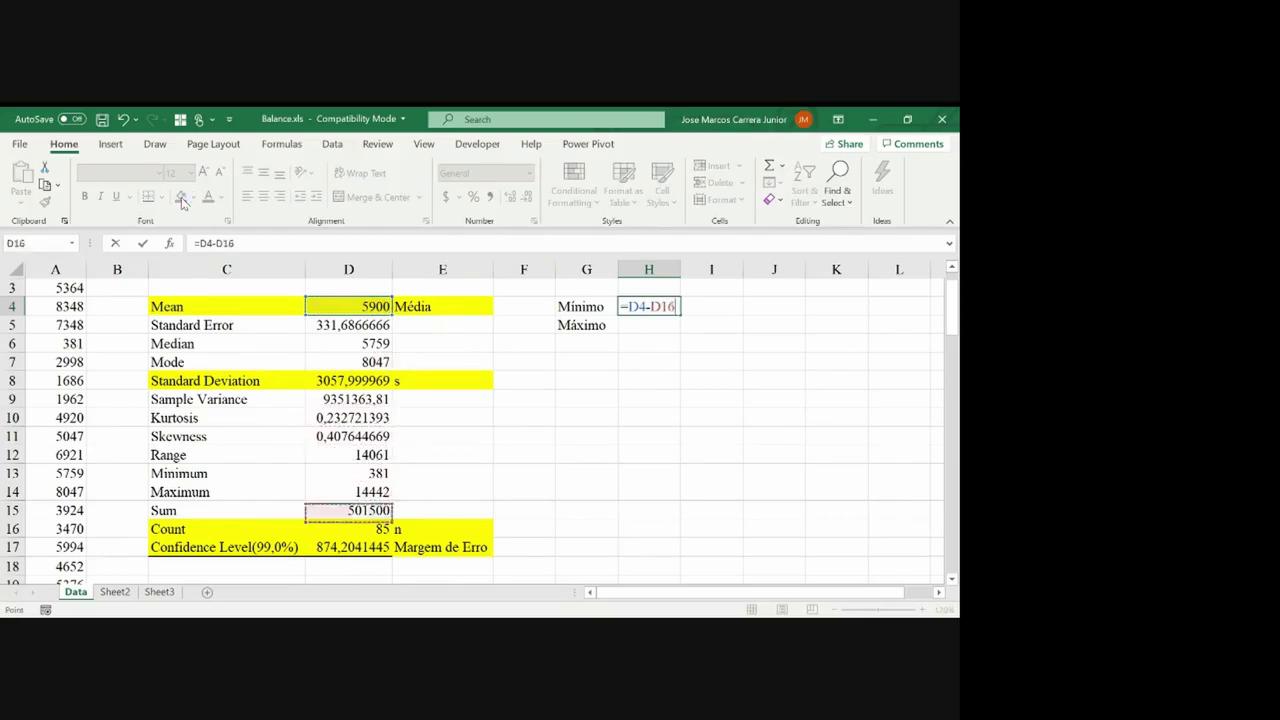
key("Up")
key("Return")
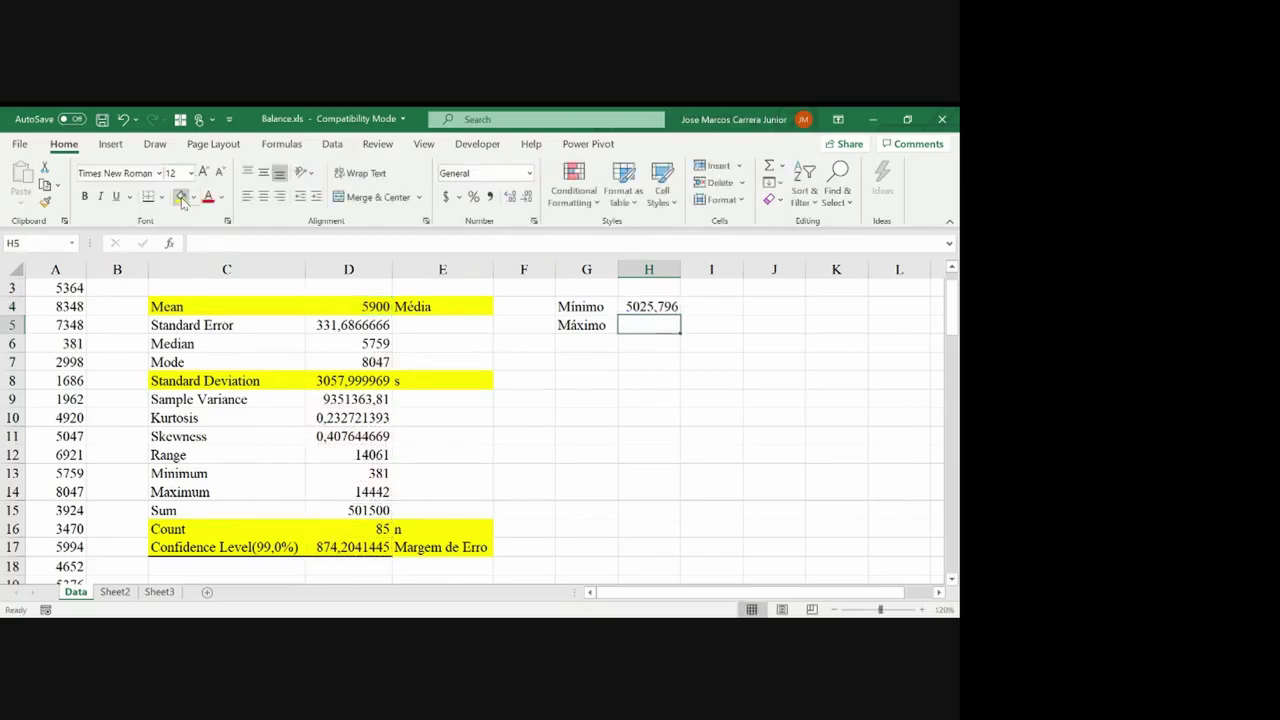
Calculate the upper interval limit in H5 as the mean plus the margin of error, =D4+D17
type("=")
key("Left")
key("Left")
key("Left")
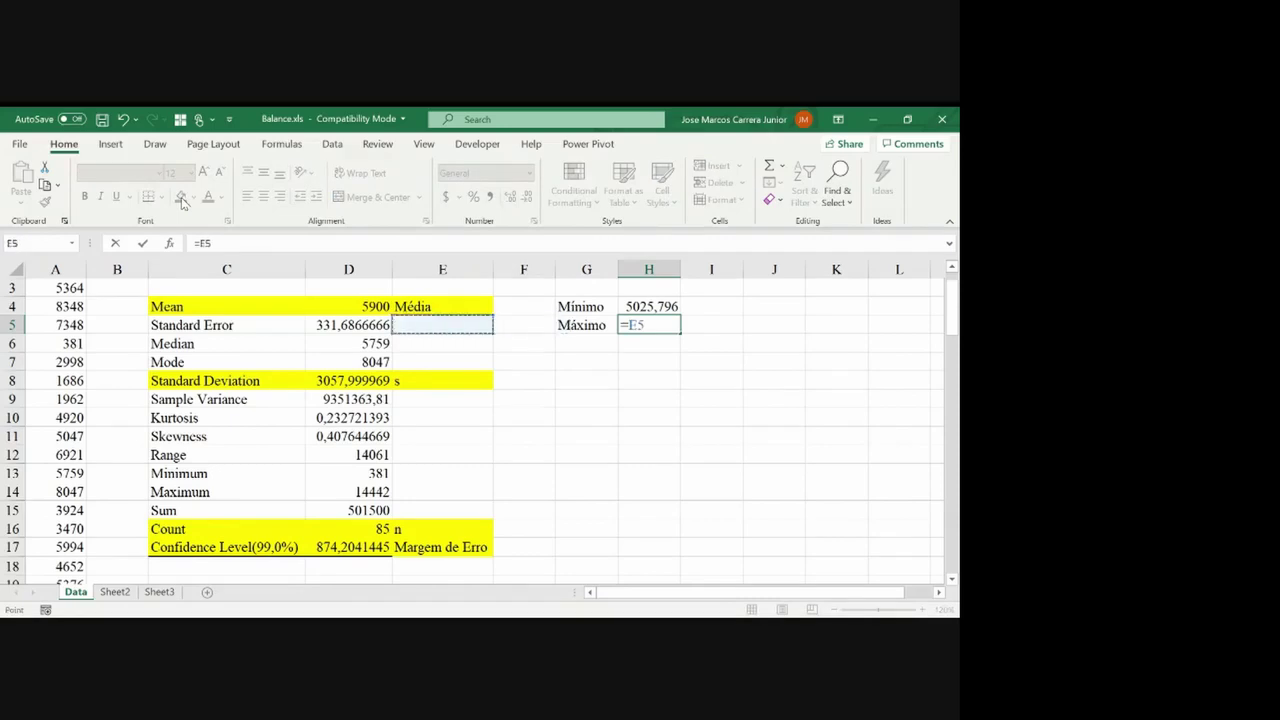
key("Left")
key("Up")
type("+")
key("Left")
key("Left")
key("Left")
key("Down")
key("Down")
key("Down")
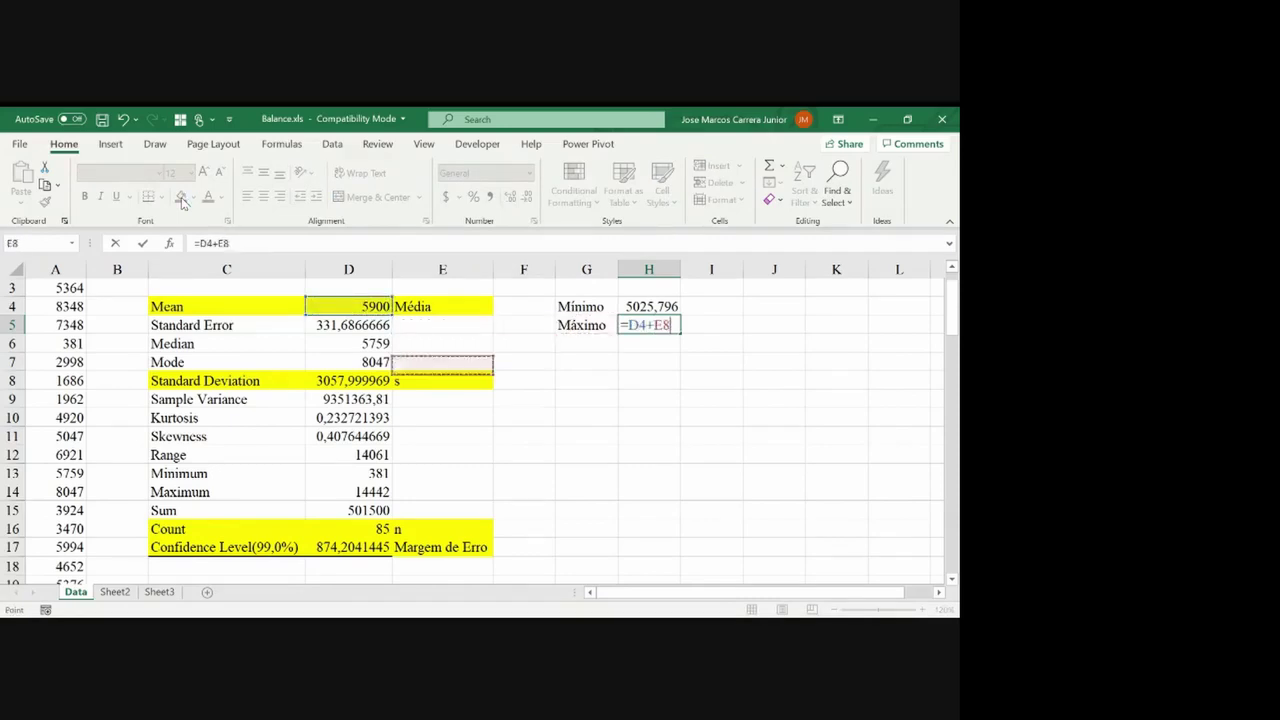
key("Left")
key("Left")
key("Down")
key("Down")
key("Down")
key("Down")
key("Down")
key("Down")
key("Down")
key("Down")
key("Down")
key("Right")
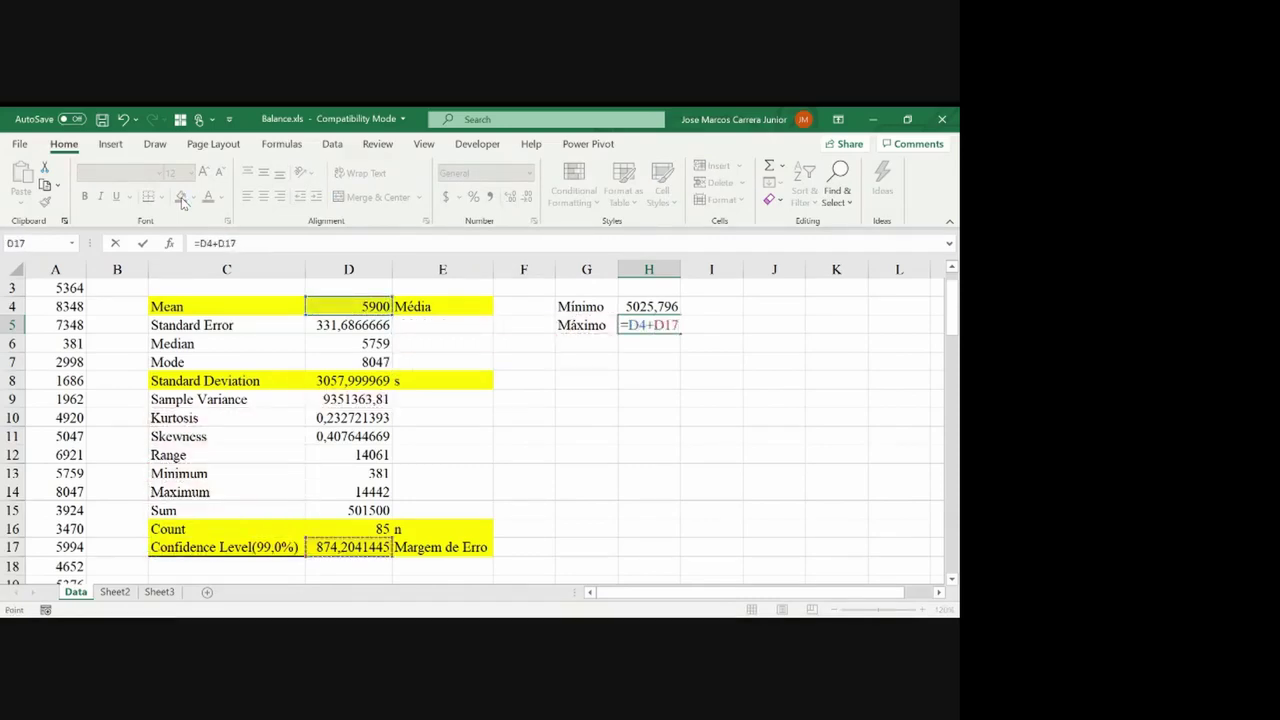
key("Return")
Enter the heading 99% in H3, above the two interval limits
key("Up")
key("Up")
key("Up")
type("99")
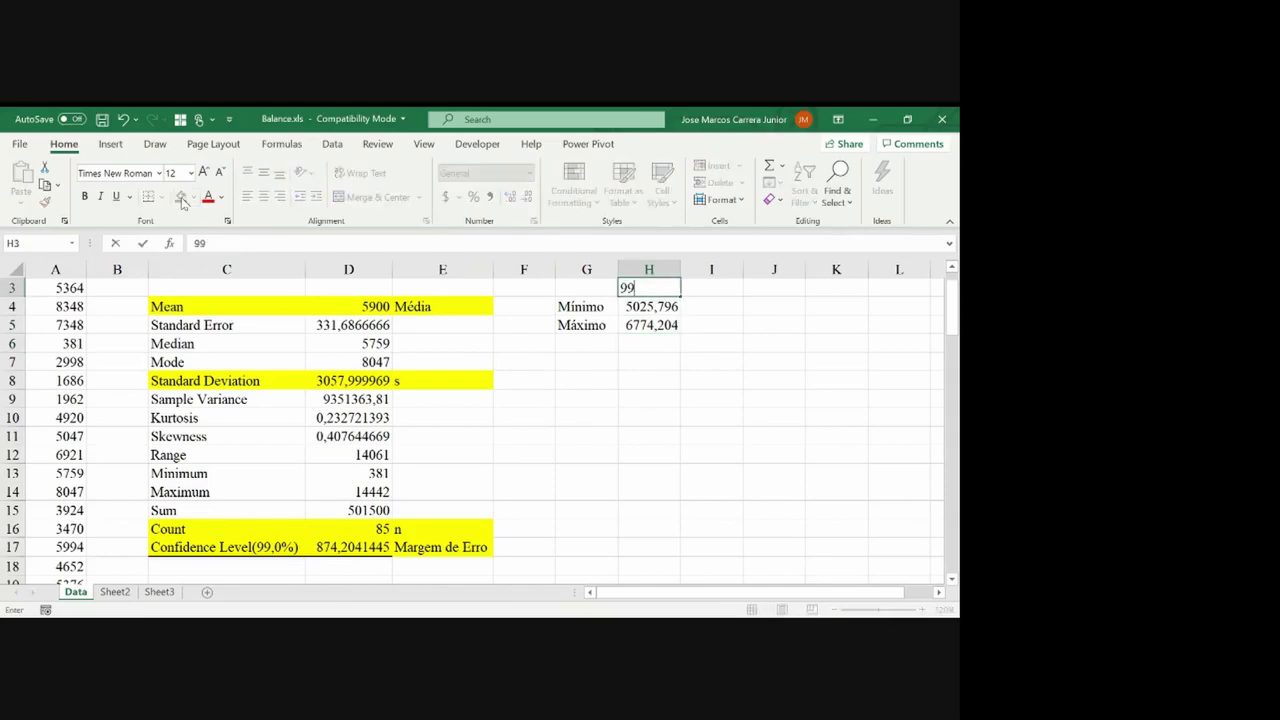
type("%")
key("Return")
key("Right")
key("Left")
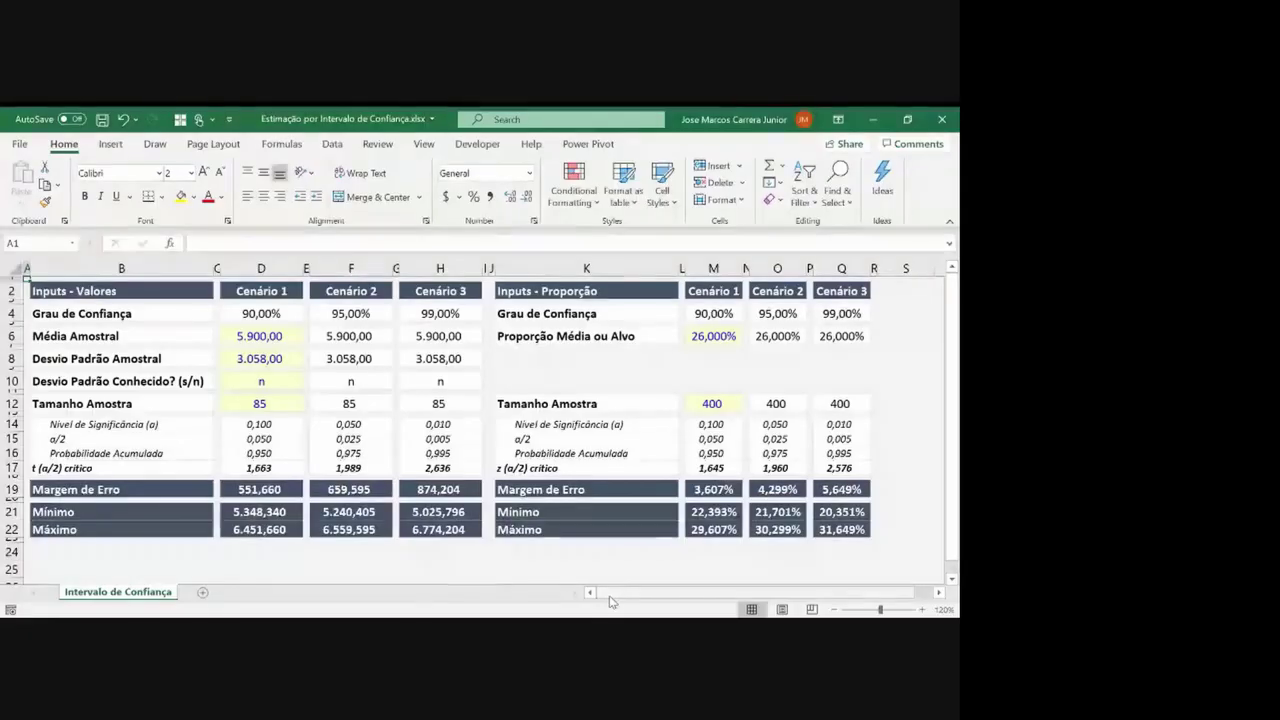
Examine the Inputs - Valores and Inputs - Proporção blocks in Estimação por Intervalo de Confiança.xlsx, including the sample mean and standard deviation inputs of Cenário 1
left_click(295, 338)
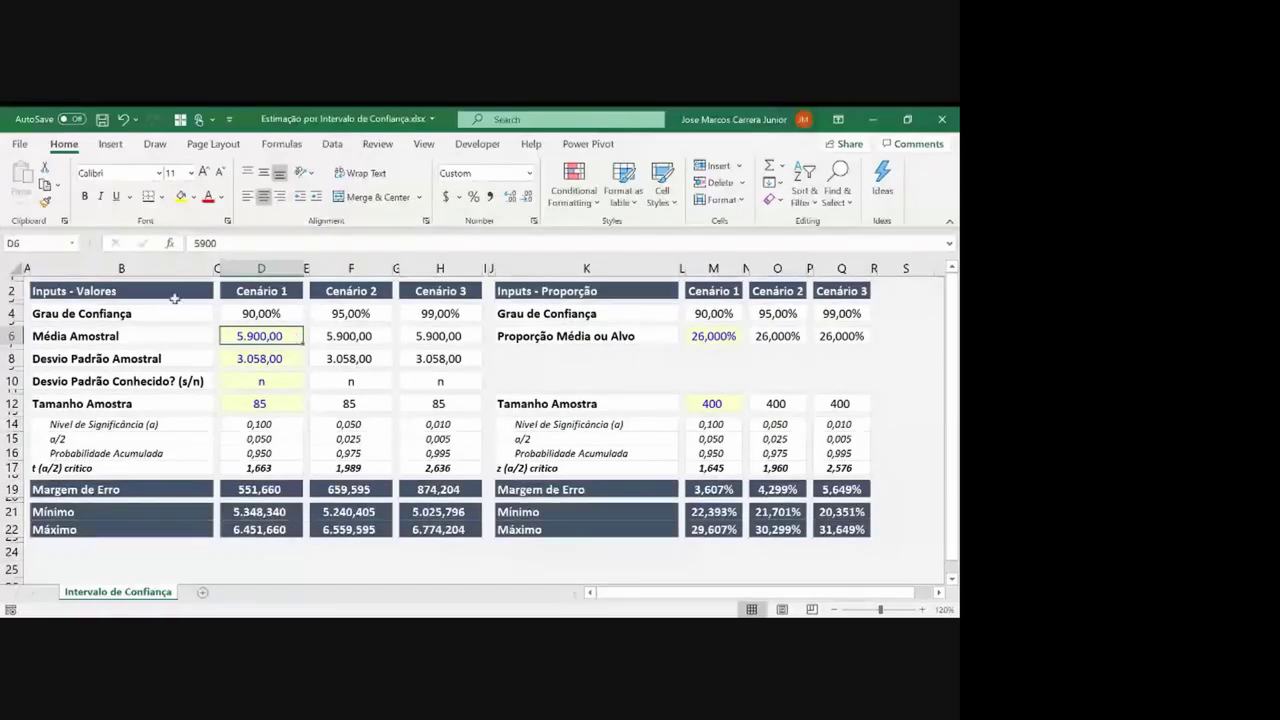
left_click_drag(174, 298, 451, 541)
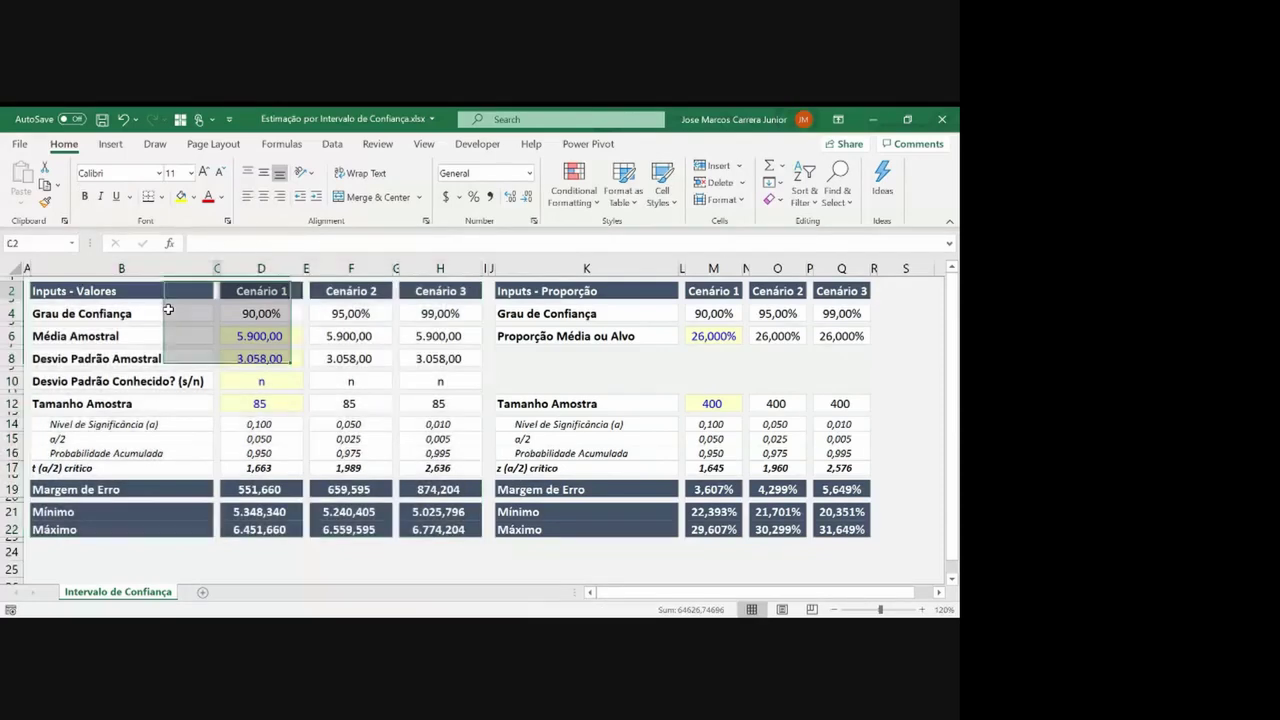
left_click_drag(586, 291, 841, 530)
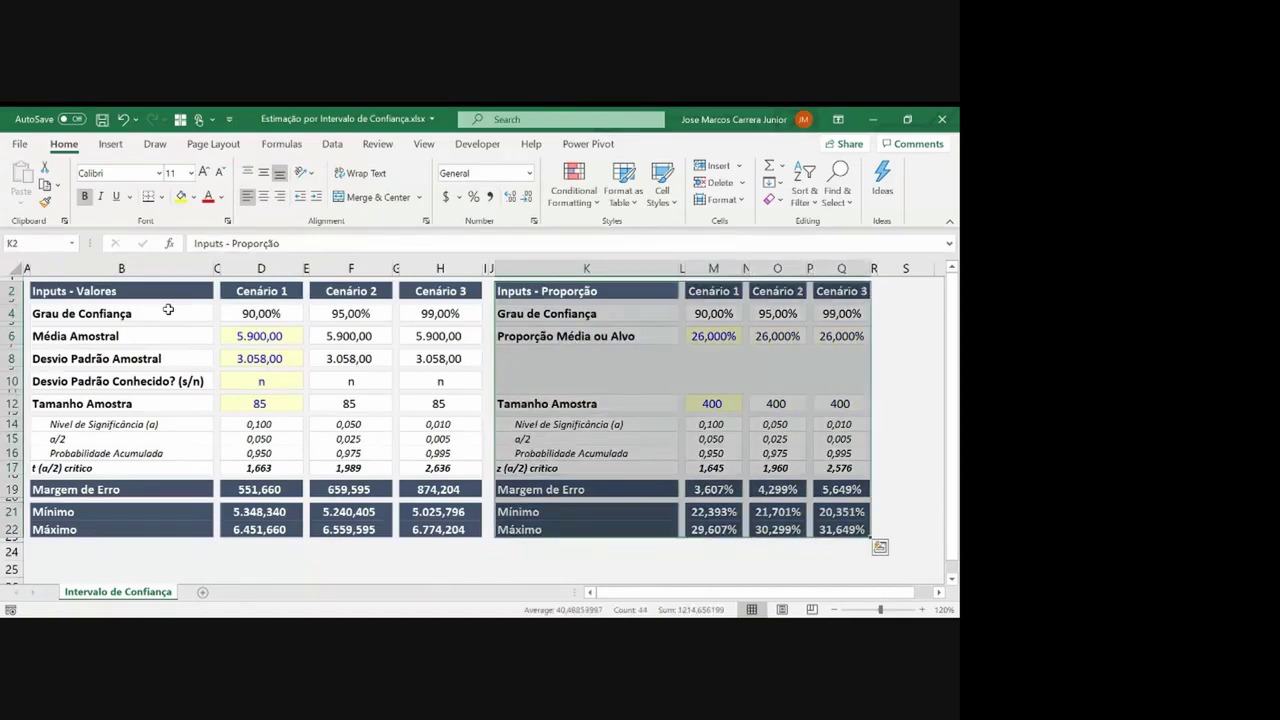
left_click(614, 291)
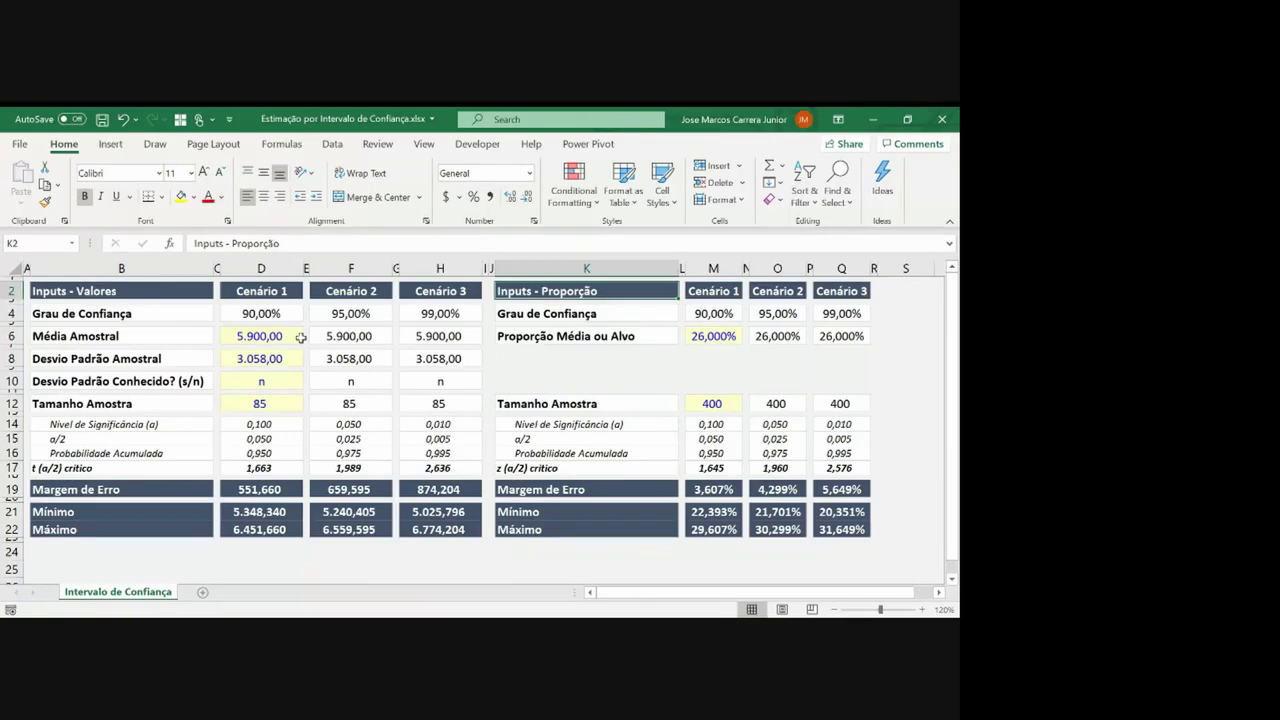
left_click(241, 335)
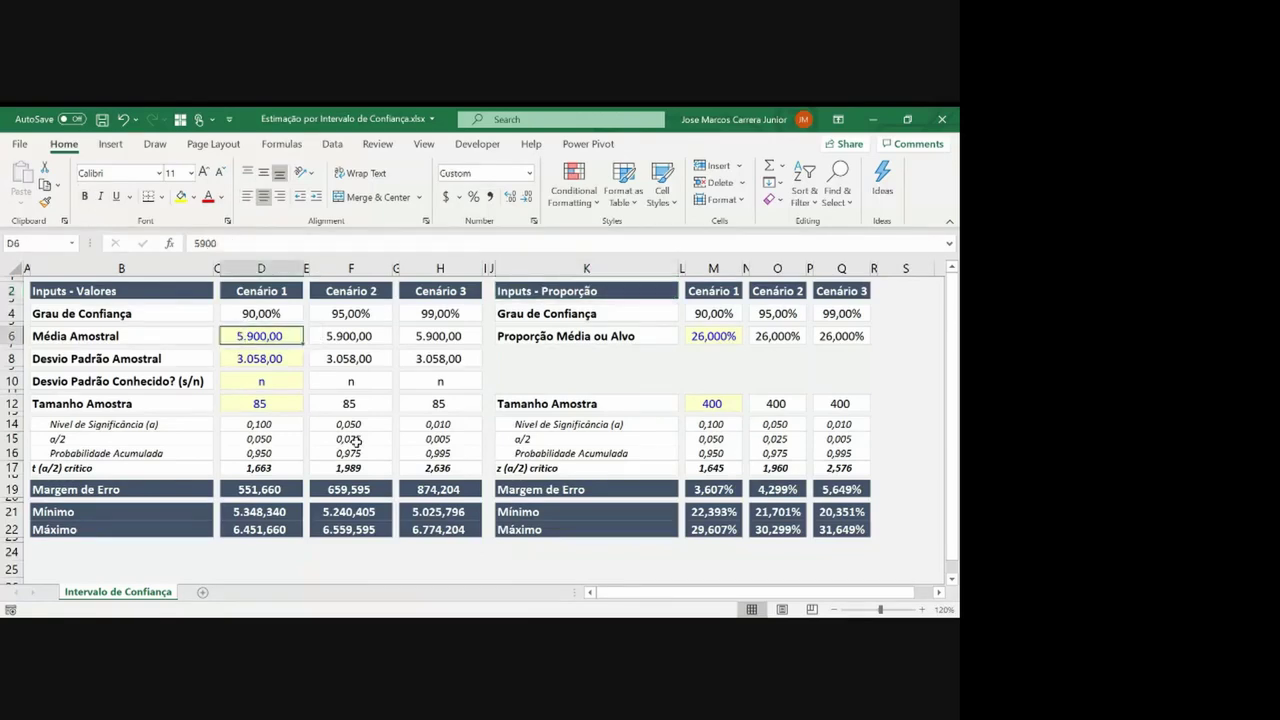
left_click(144, 340)
key("Right")
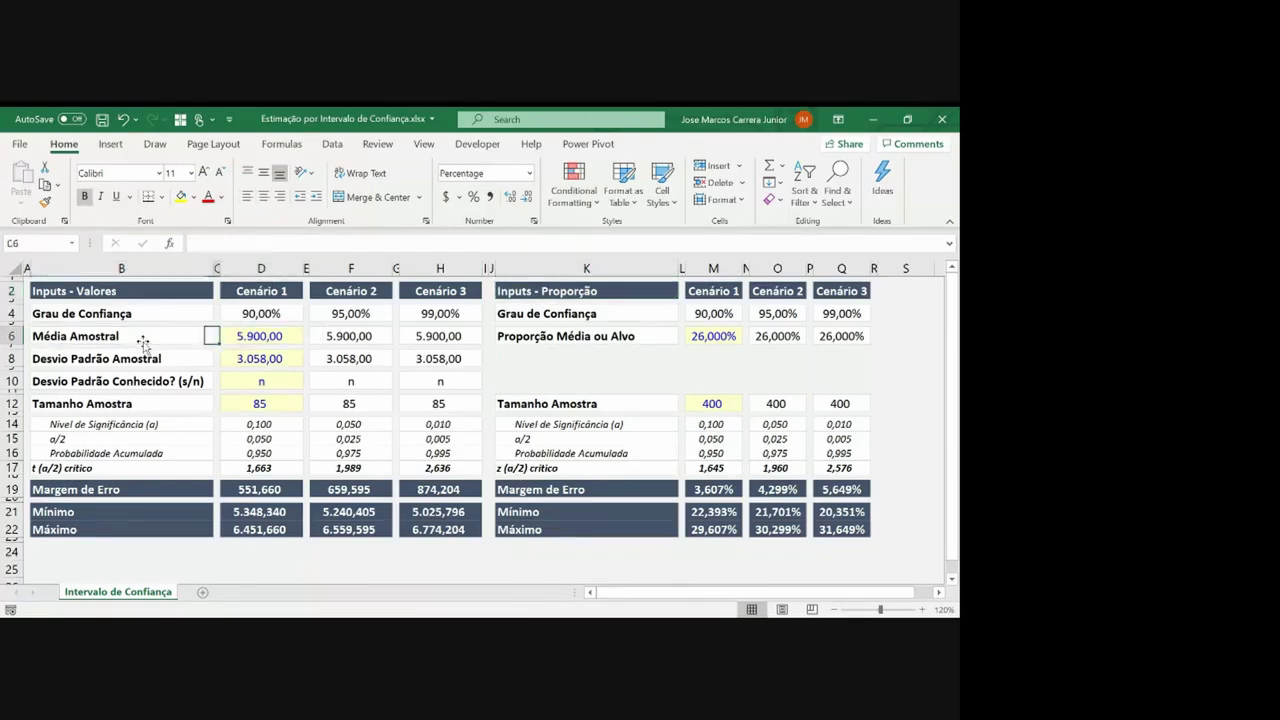
key("Right")
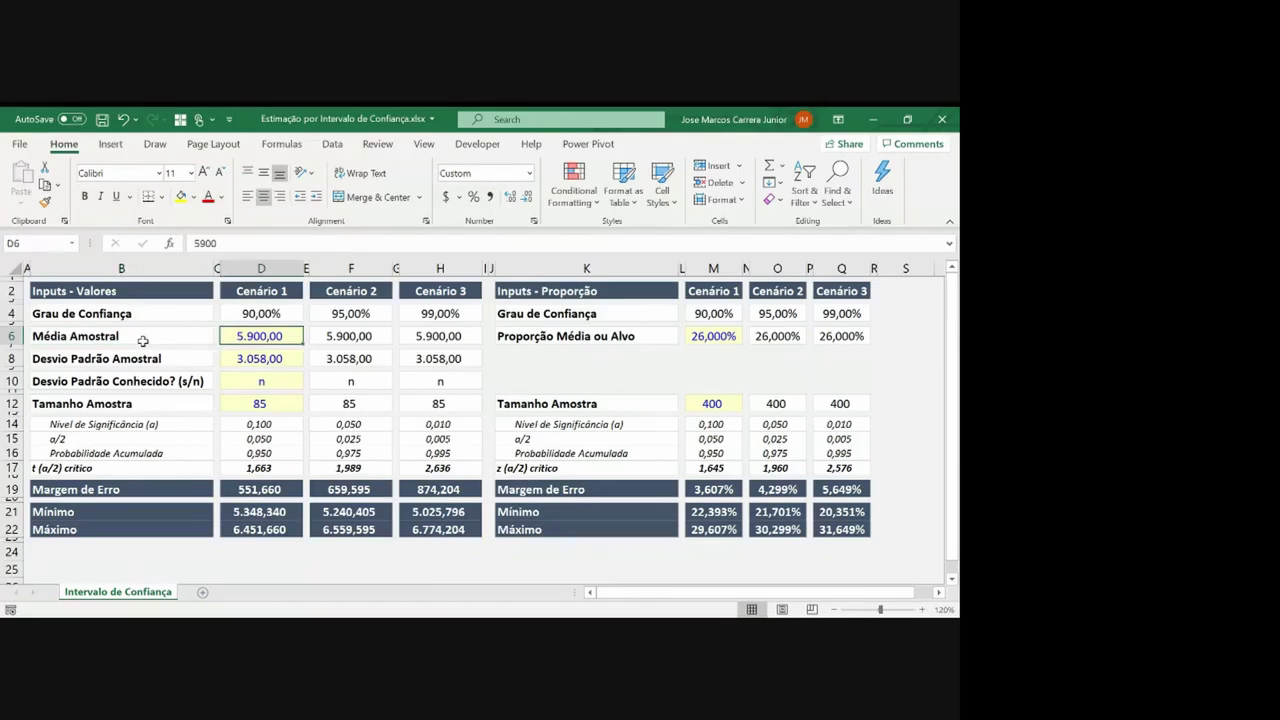
left_click(269, 359)
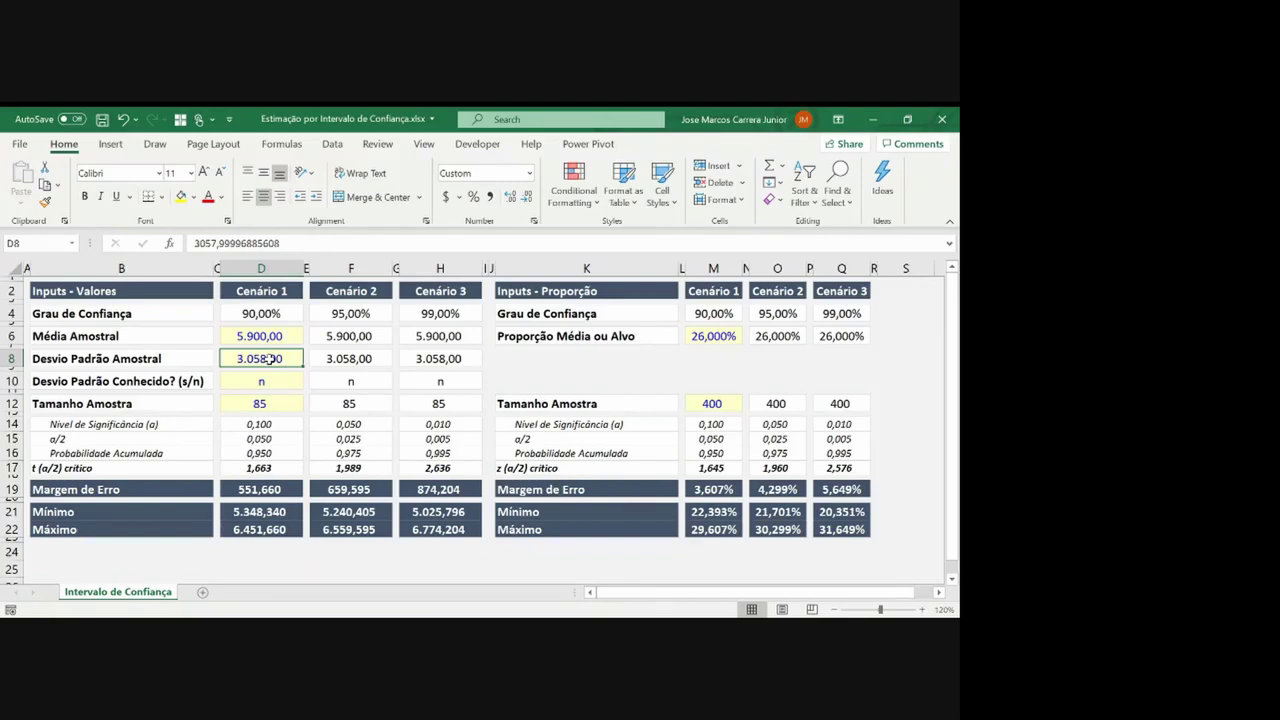
Switch Desvio Padrão Conhecido? of Cenário 1 to s and back to n to compare the critical values
key("Down")
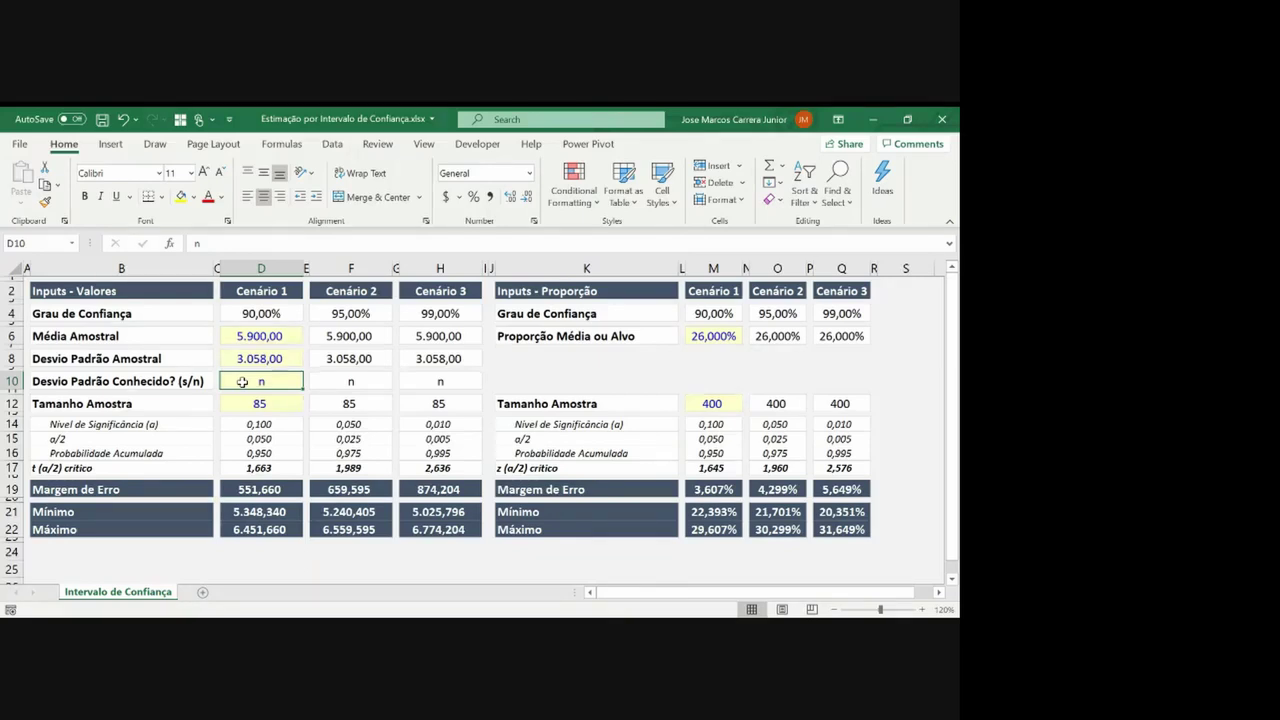
type("s")
key("Return")
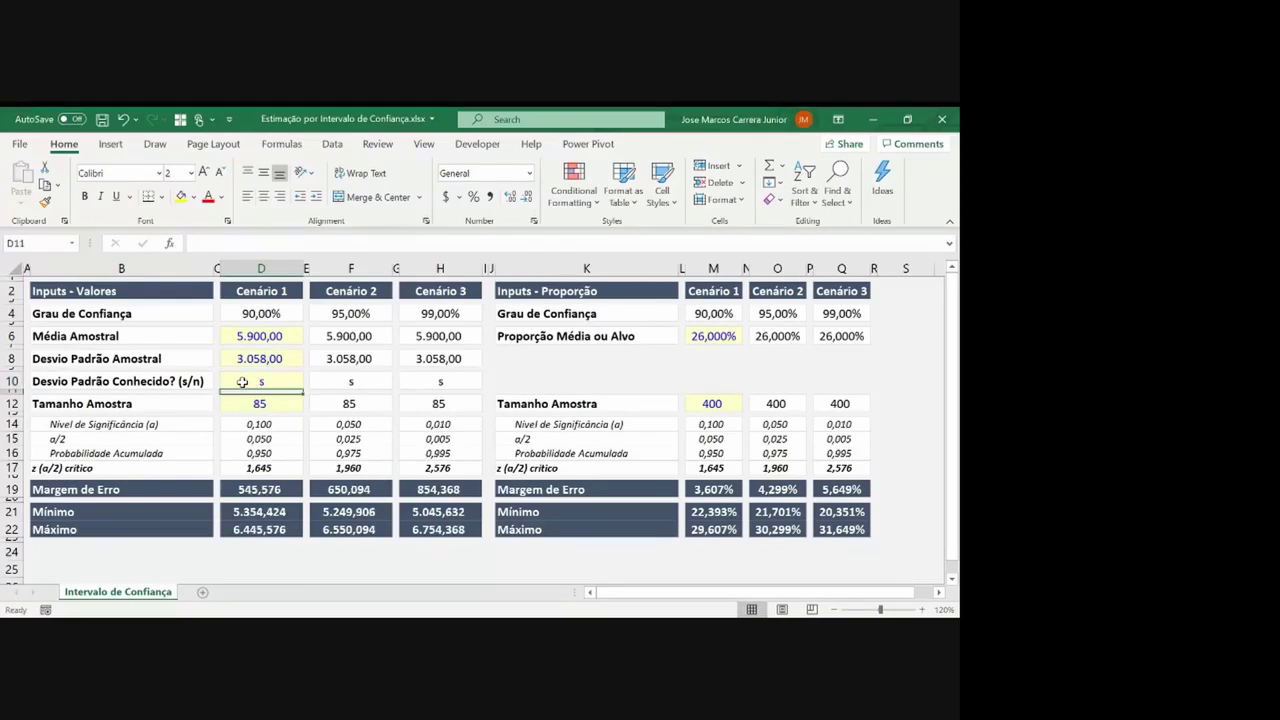
left_click(242, 382)
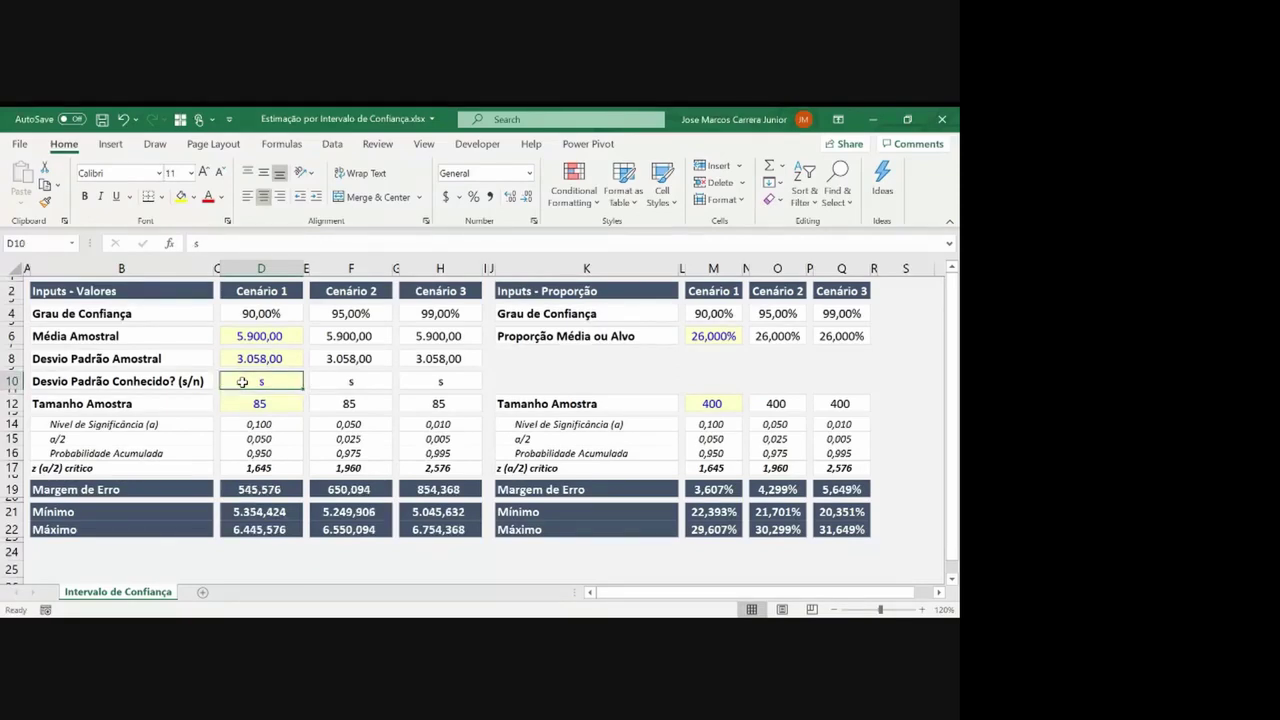
type("n")
key("Return")
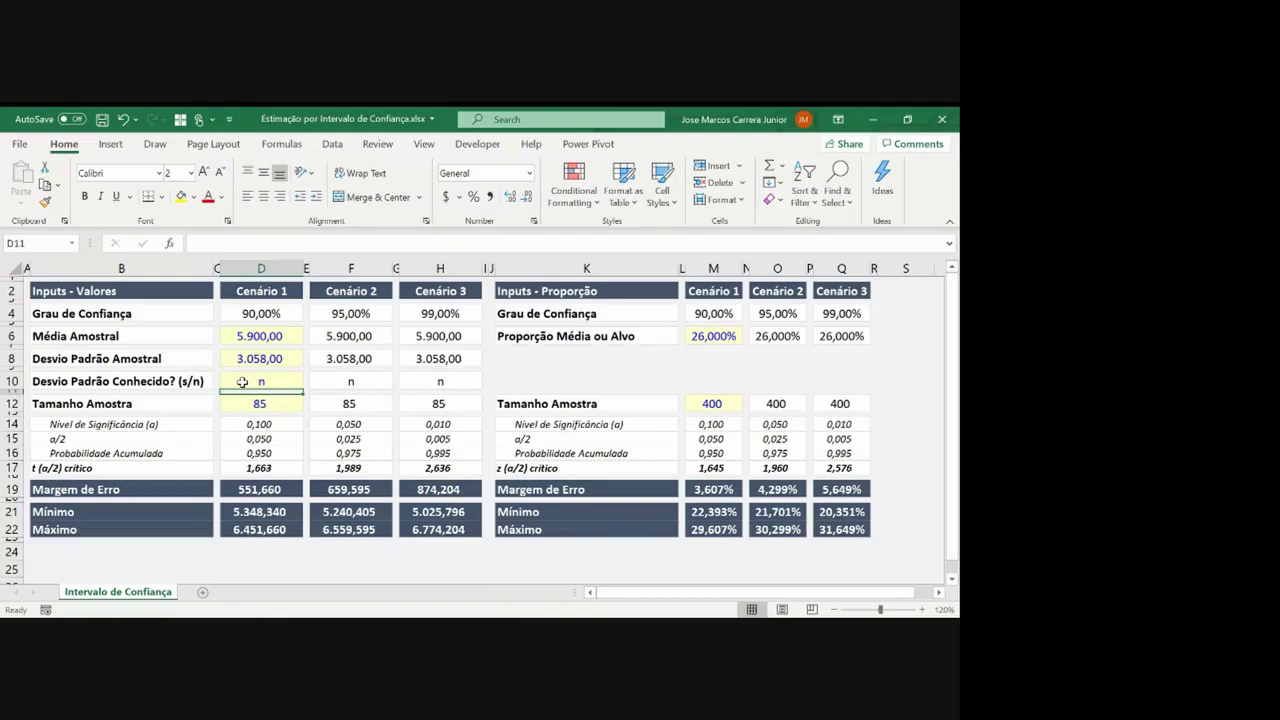
Examine the Tamanho Amostra input of Cenário 1 and the Margem de Erro formulas across the Inputs - Valores scenarios
key("Down")
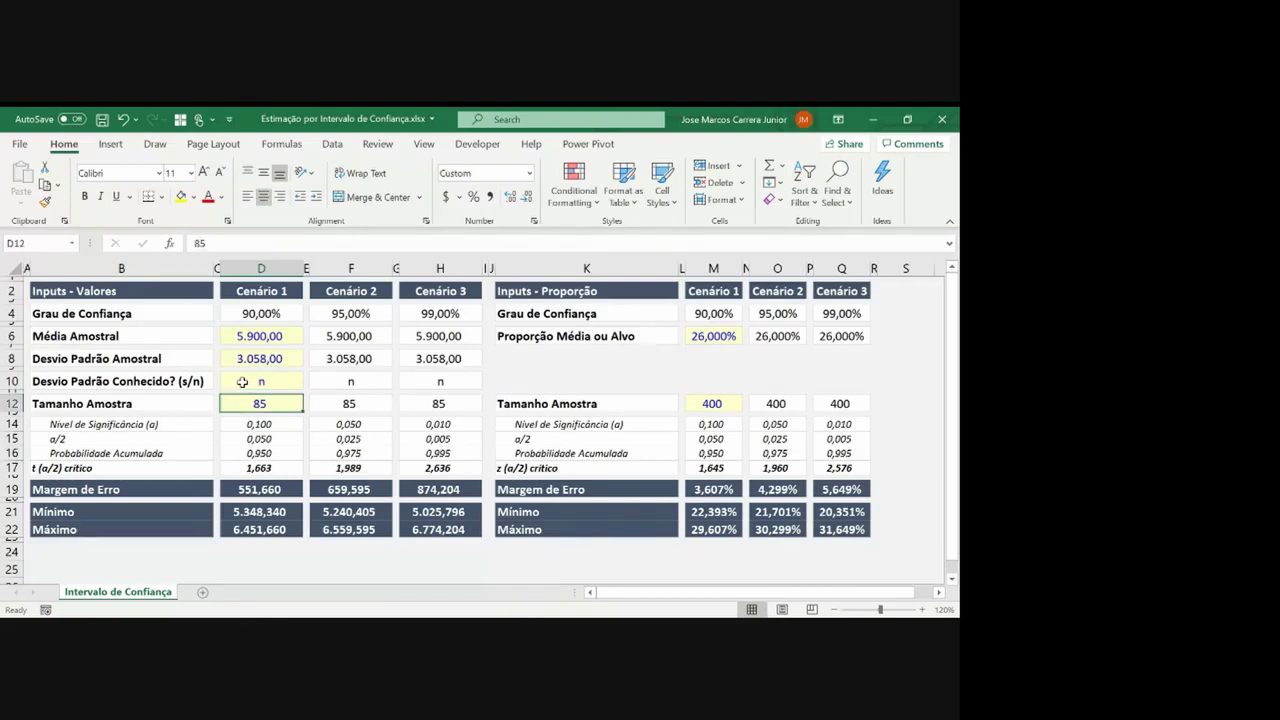
key("Down")
key("Down")
key("Down")
key("Down")
key("Down")
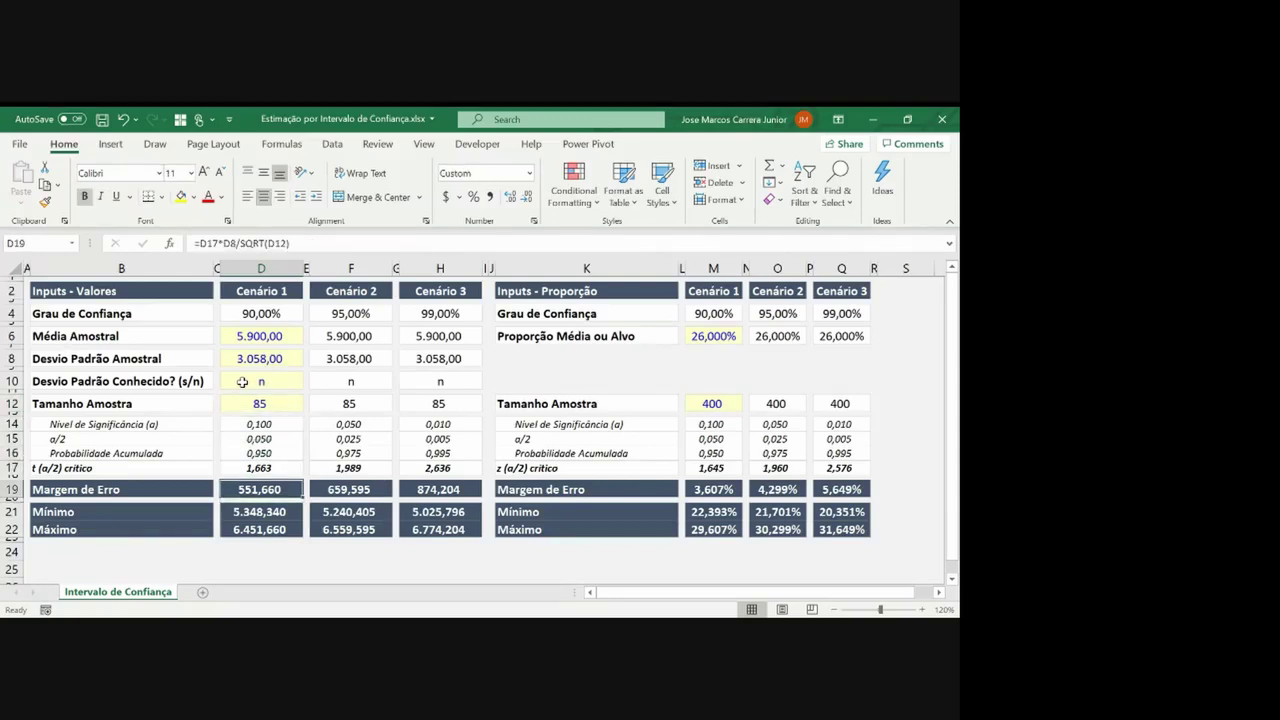
key("Right")
key("Right")
key("Right")
key("Right")
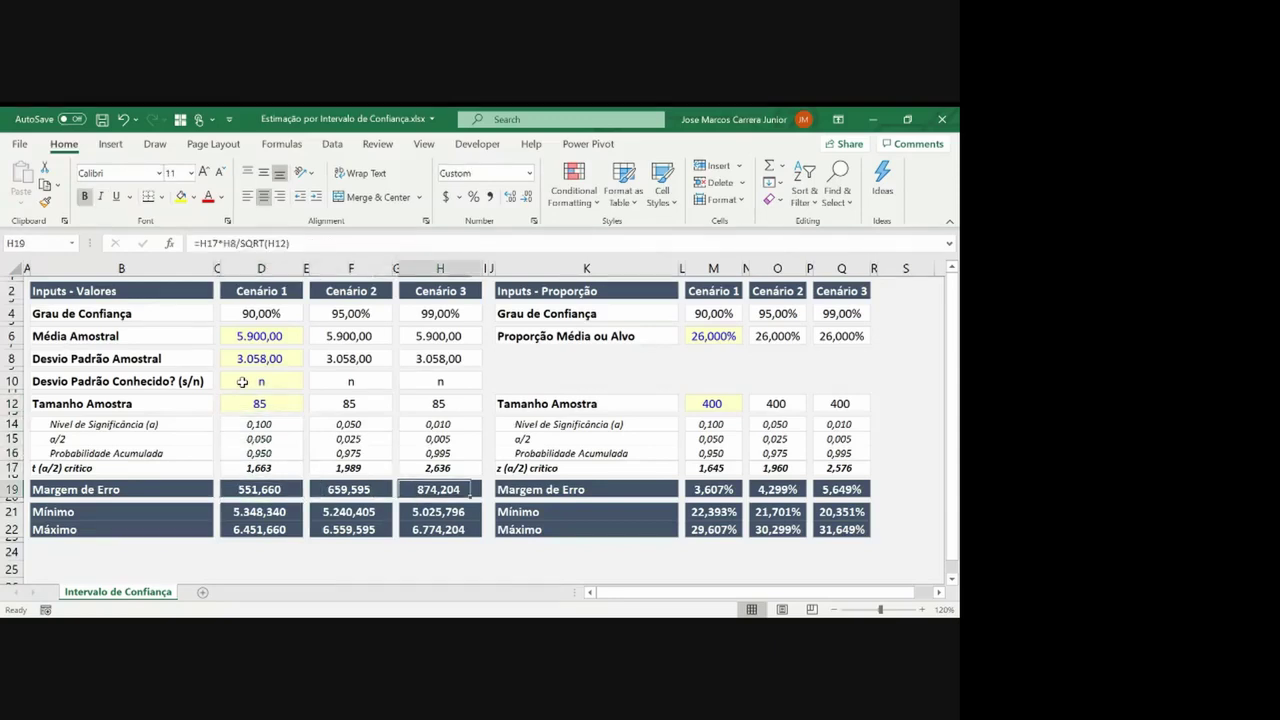
Compare the confidence levels of the three Inputs - Valores scenarios with their margins of error and the Mínimo and Máximo of Cenário 3
left_click(279, 312)
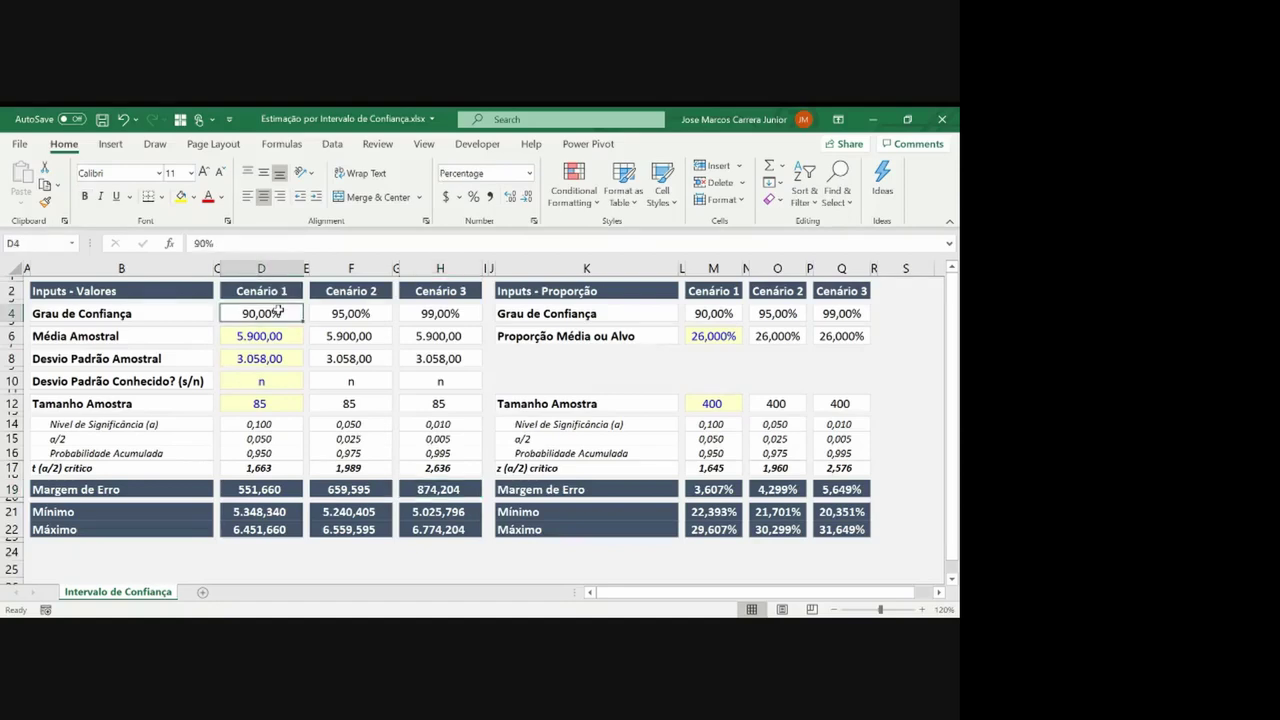
left_click(349, 310)
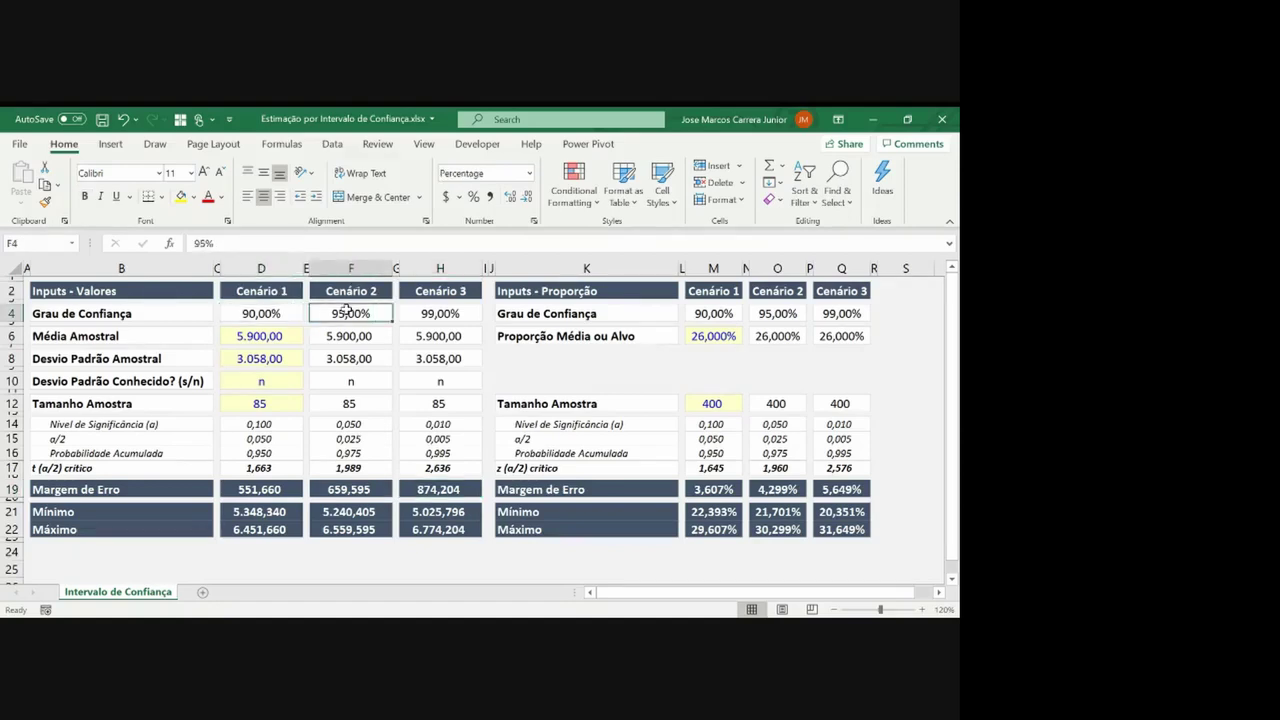
left_click(417, 313)
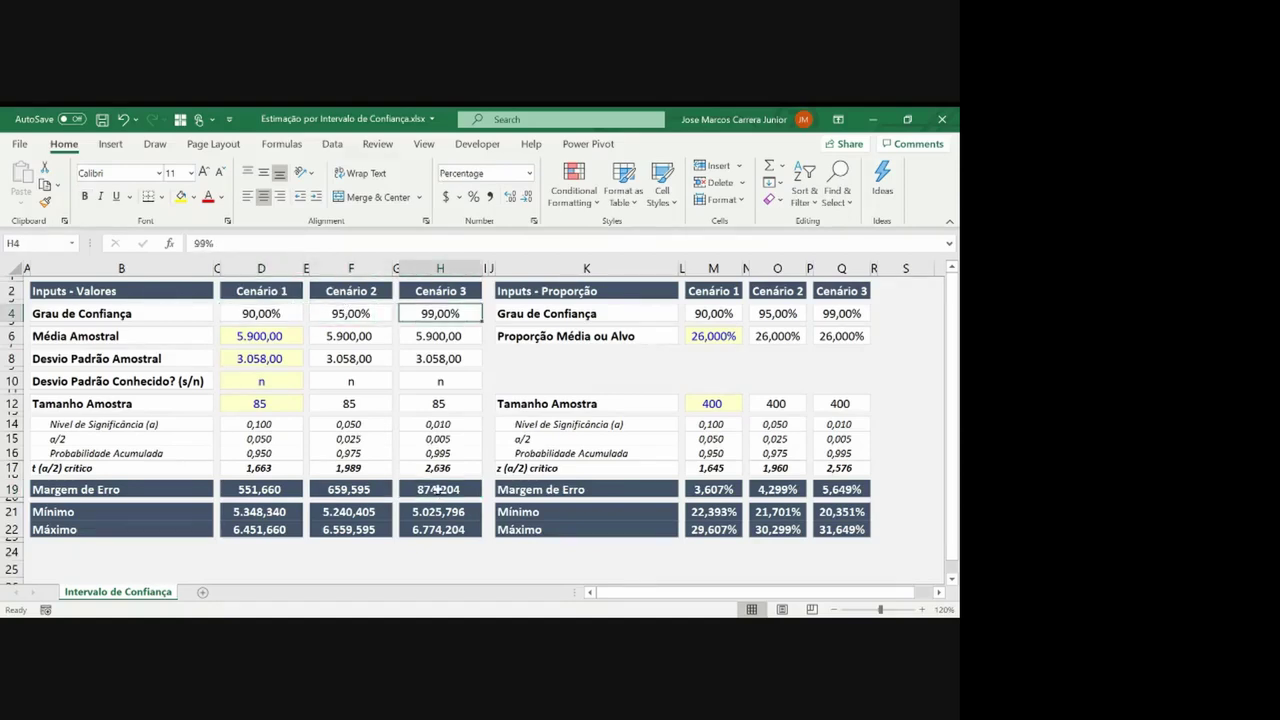
left_click(438, 489)
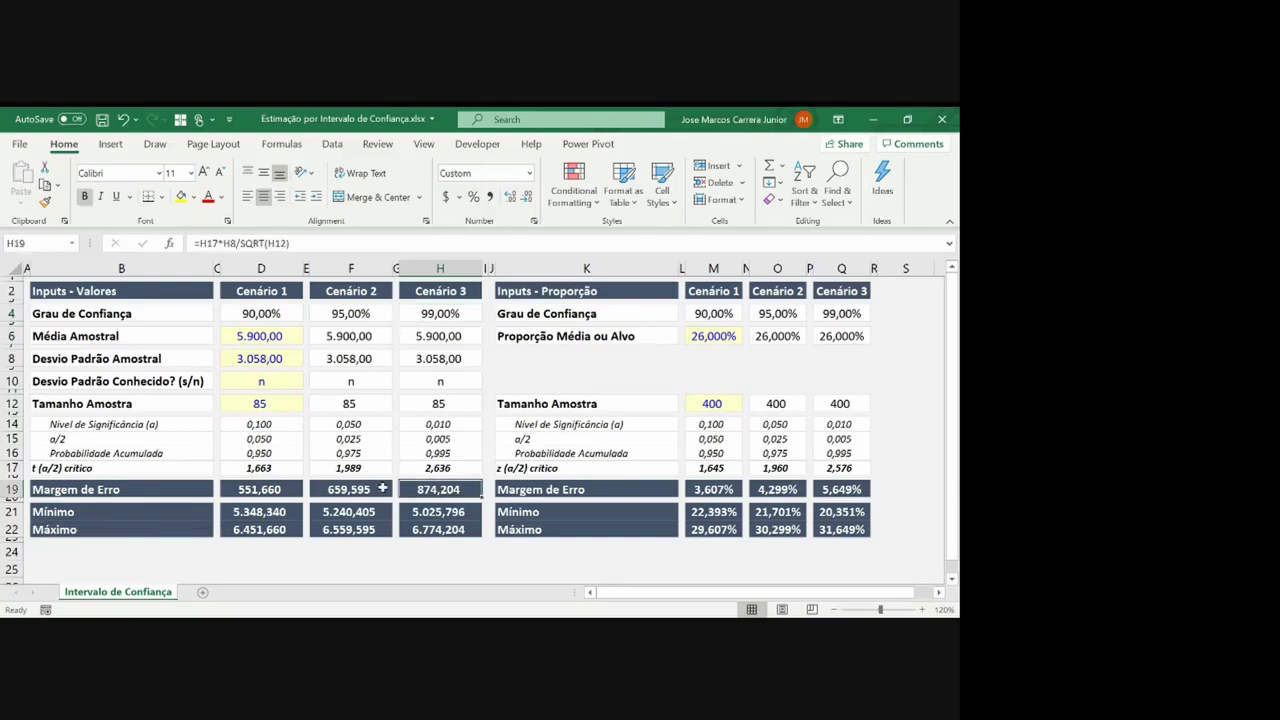
left_click(378, 488)
left_click(291, 487)
left_click(420, 488)
left_click(443, 511)
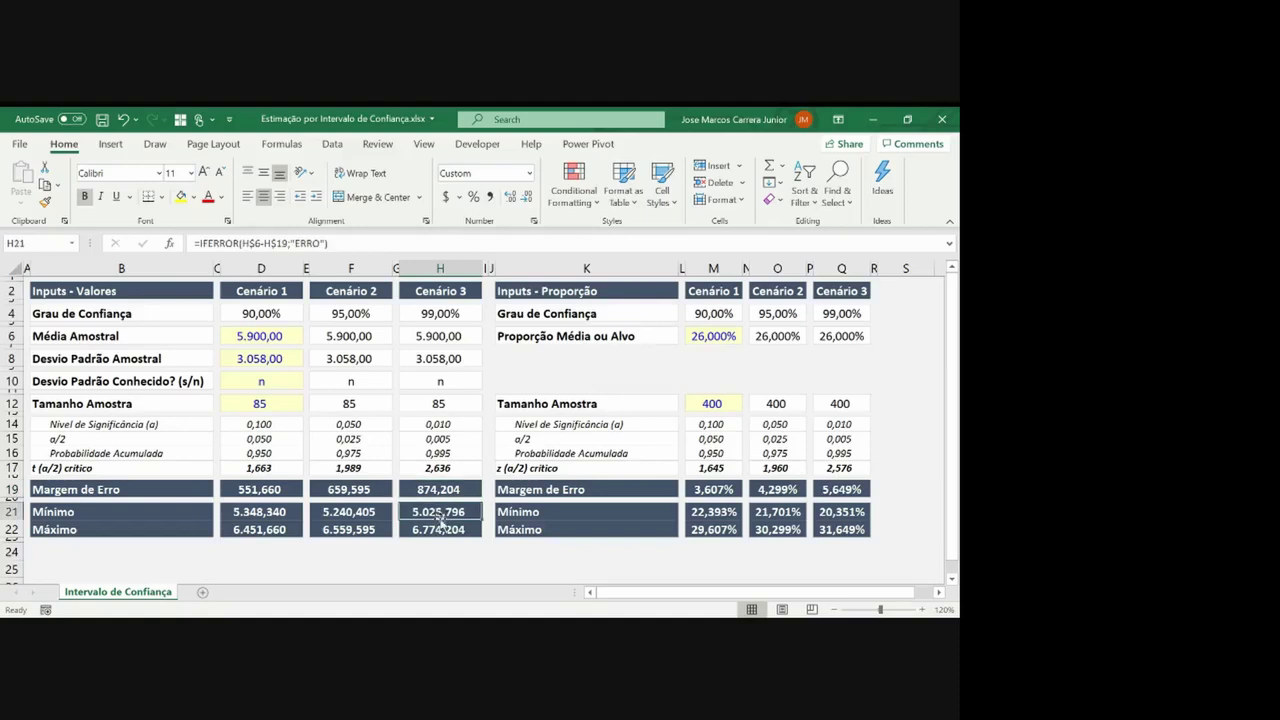
left_click(425, 530)
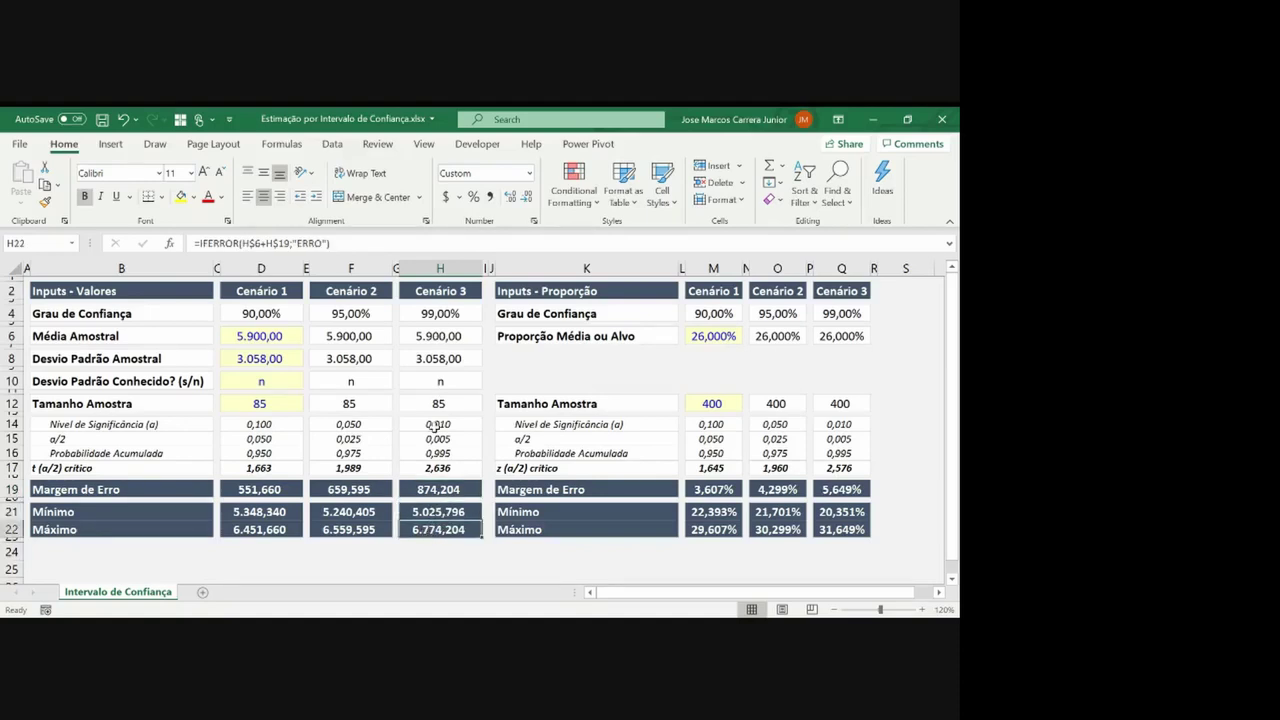
left_click(438, 487)
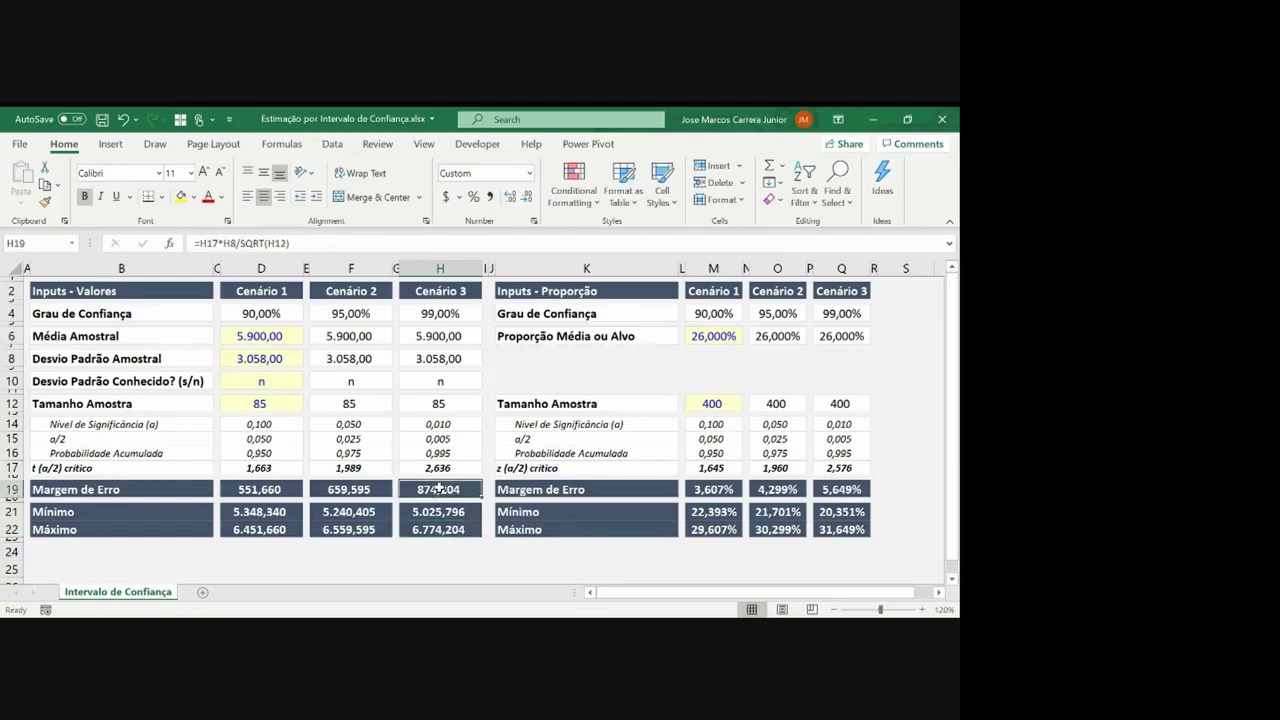
Enter 26% as the Proporção Média ou Alvo and 400 as the Tamanho Amostra for Cenário 1 of Inputs - Proporção
left_click(714, 336)
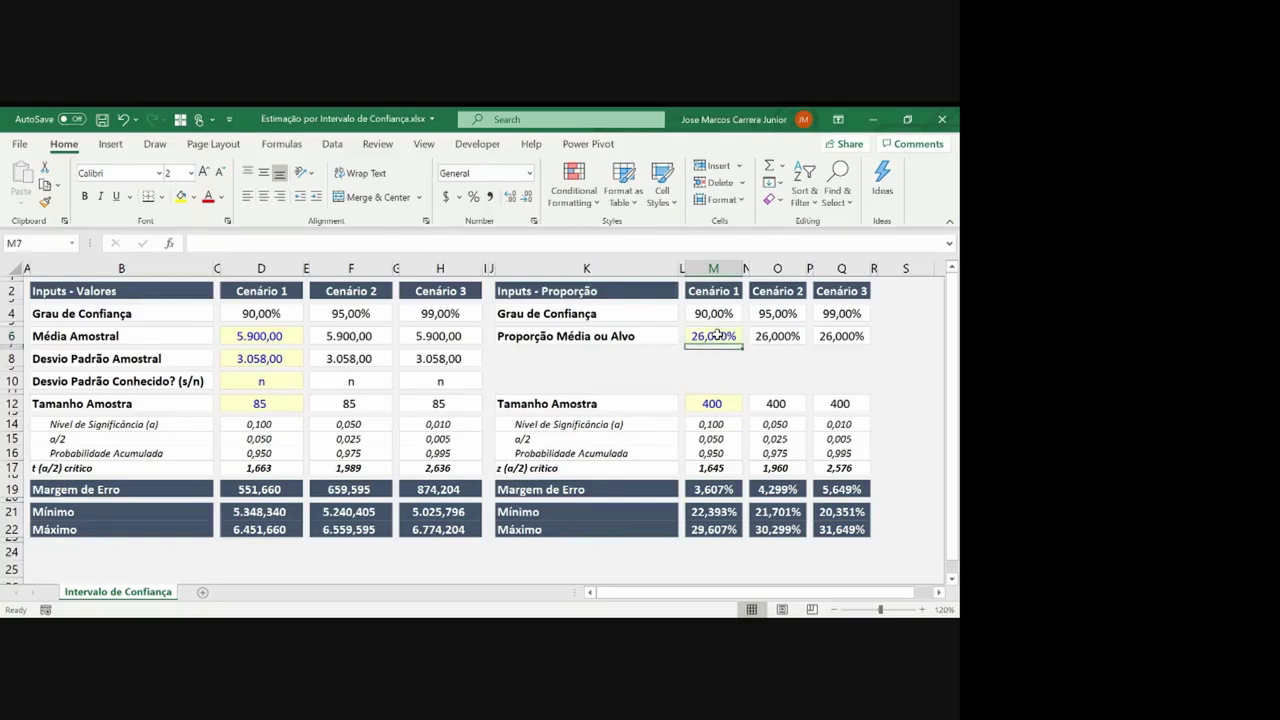
type("26%")
key("Return")
key("Down")
key("Down")
key("Down")
key("Down")
key("Down")
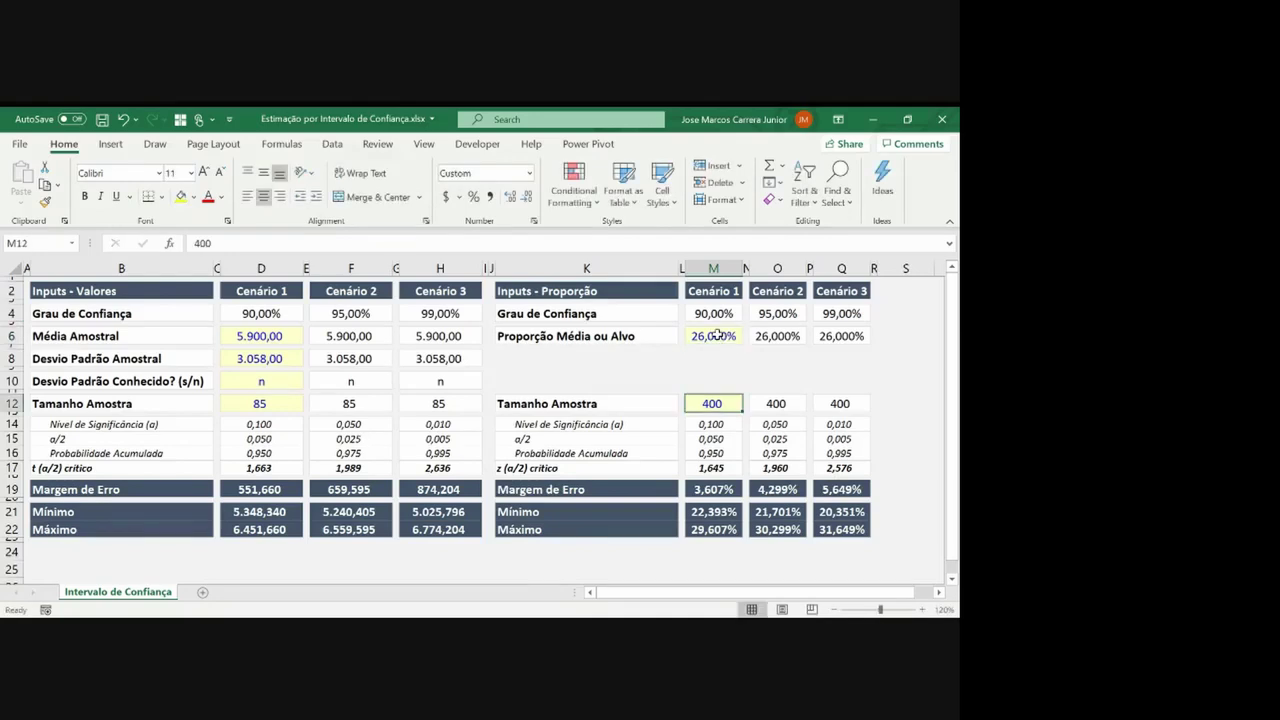
type("400")
key("Return")
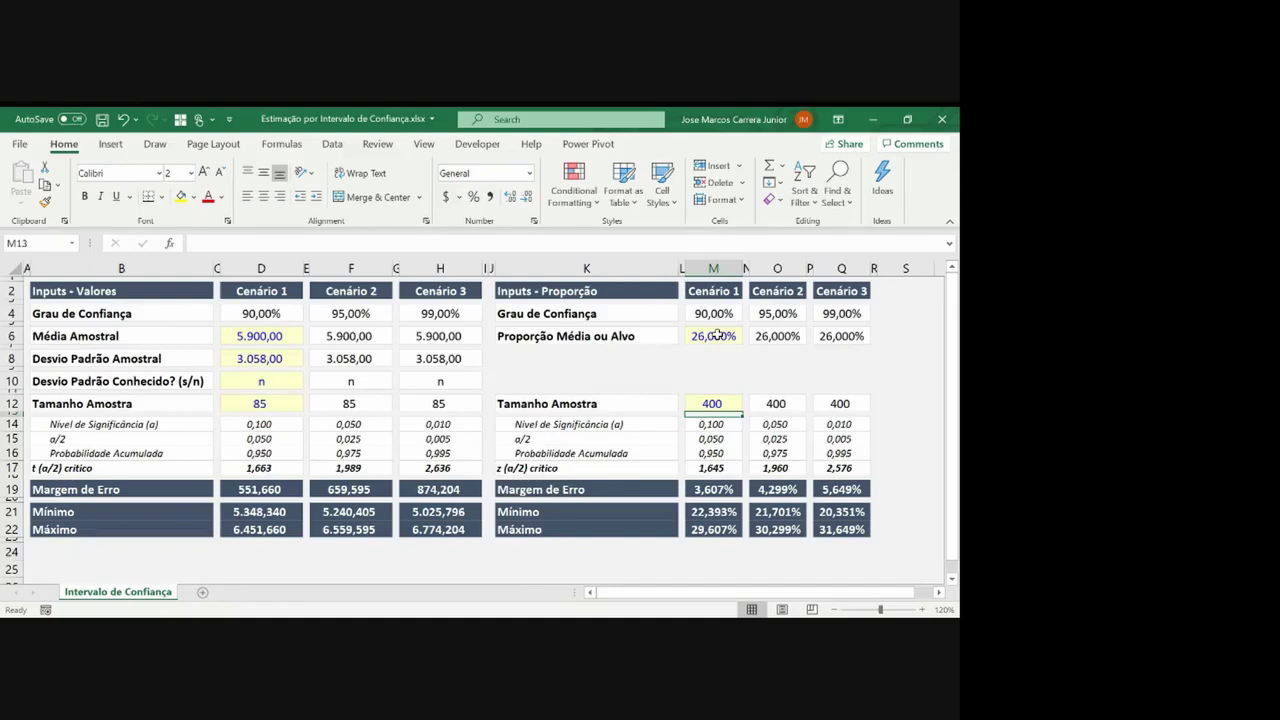
Examine the Inputs - Proporção inputs, confidence levels, margin of error formula and the Mínimo and Máximo limits across the scenarios
key("Up")
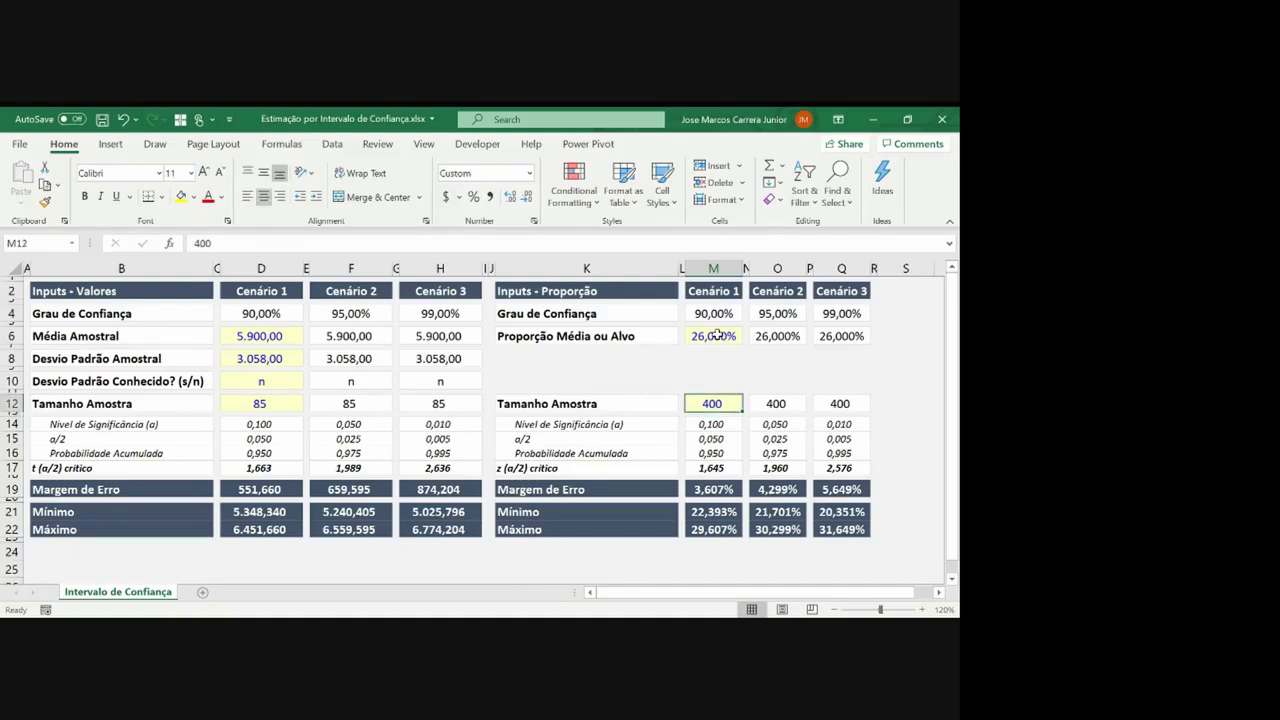
left_click(717, 335)
left_click(717, 403)
left_click(722, 489)
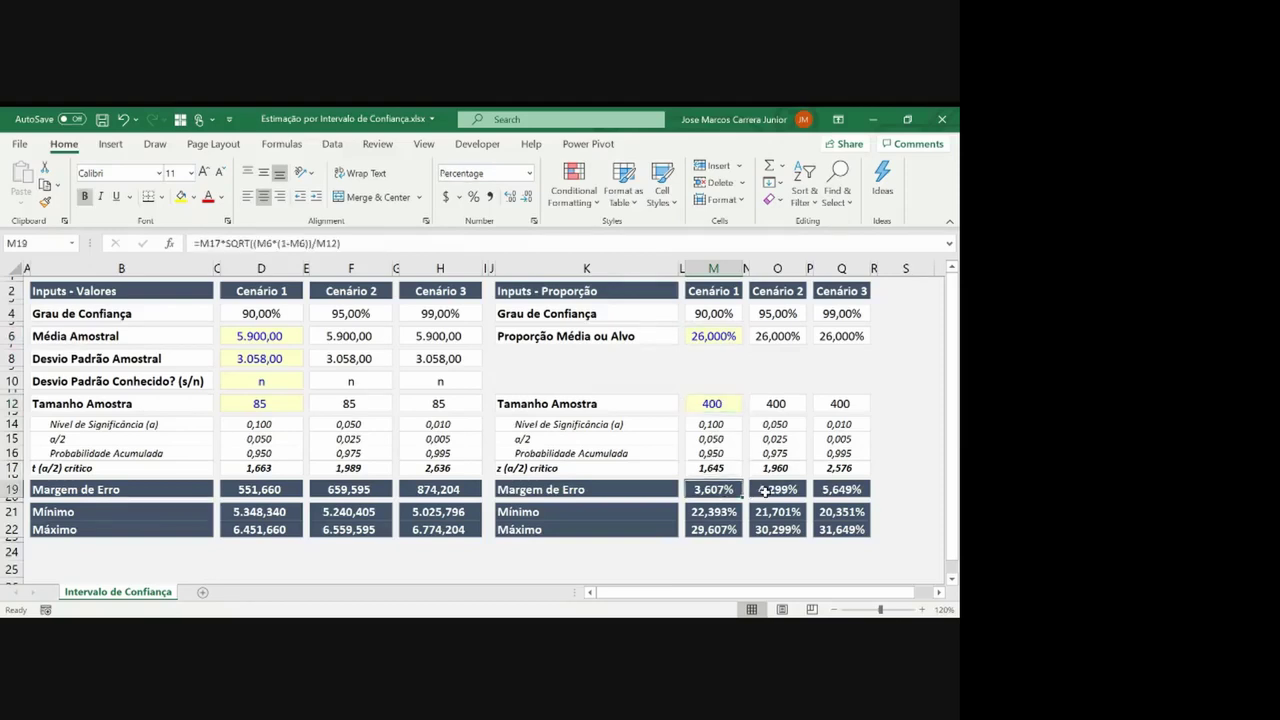
left_click(718, 311)
left_click(770, 312)
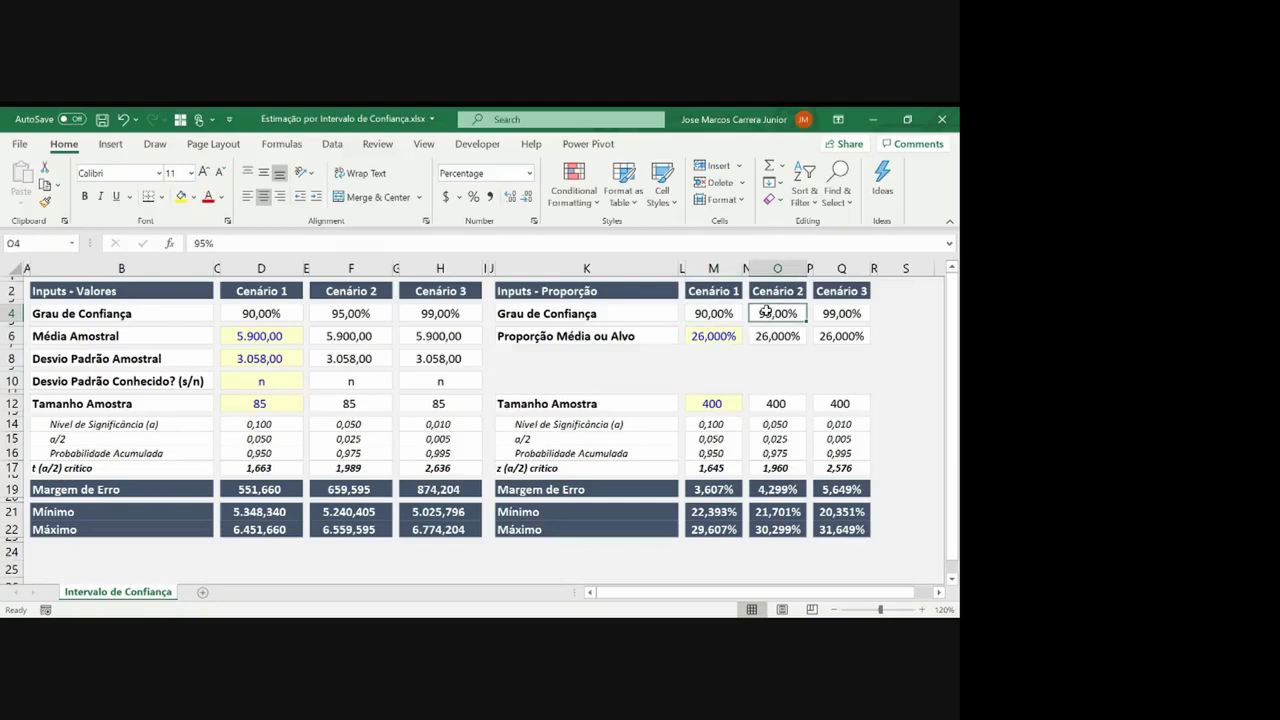
left_click(840, 312)
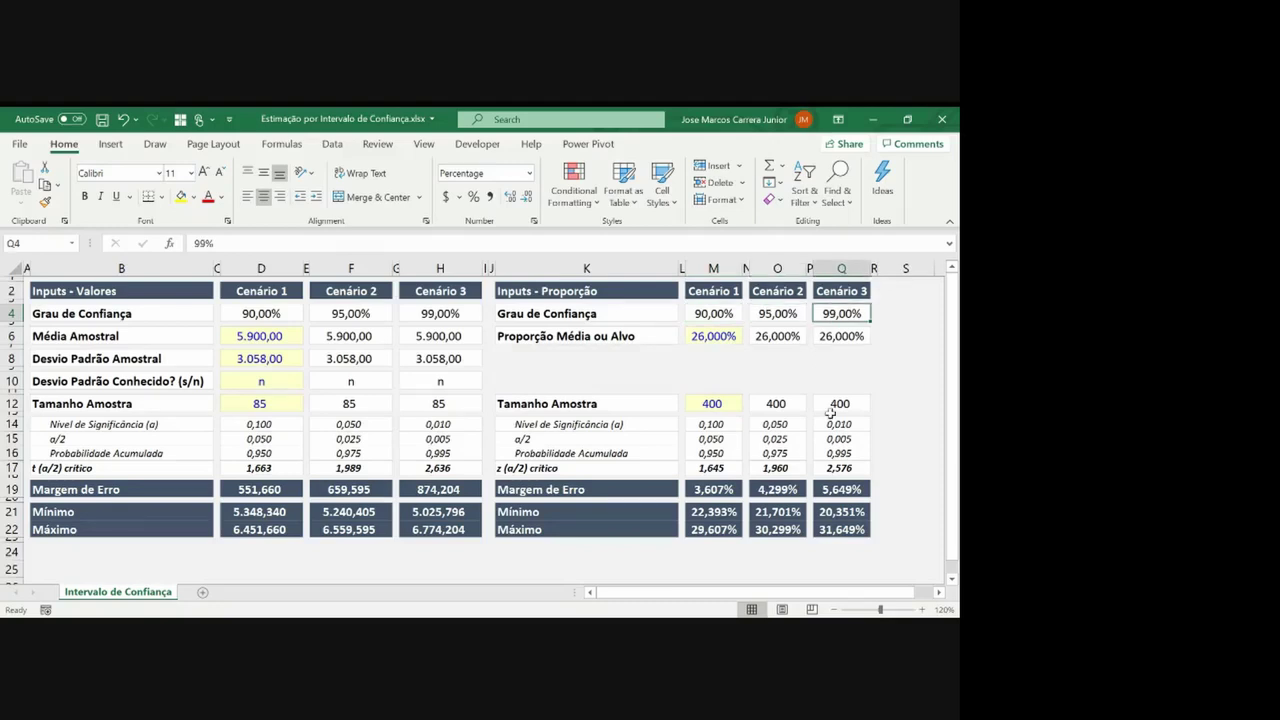
left_click(841, 511)
left_click(840, 530)
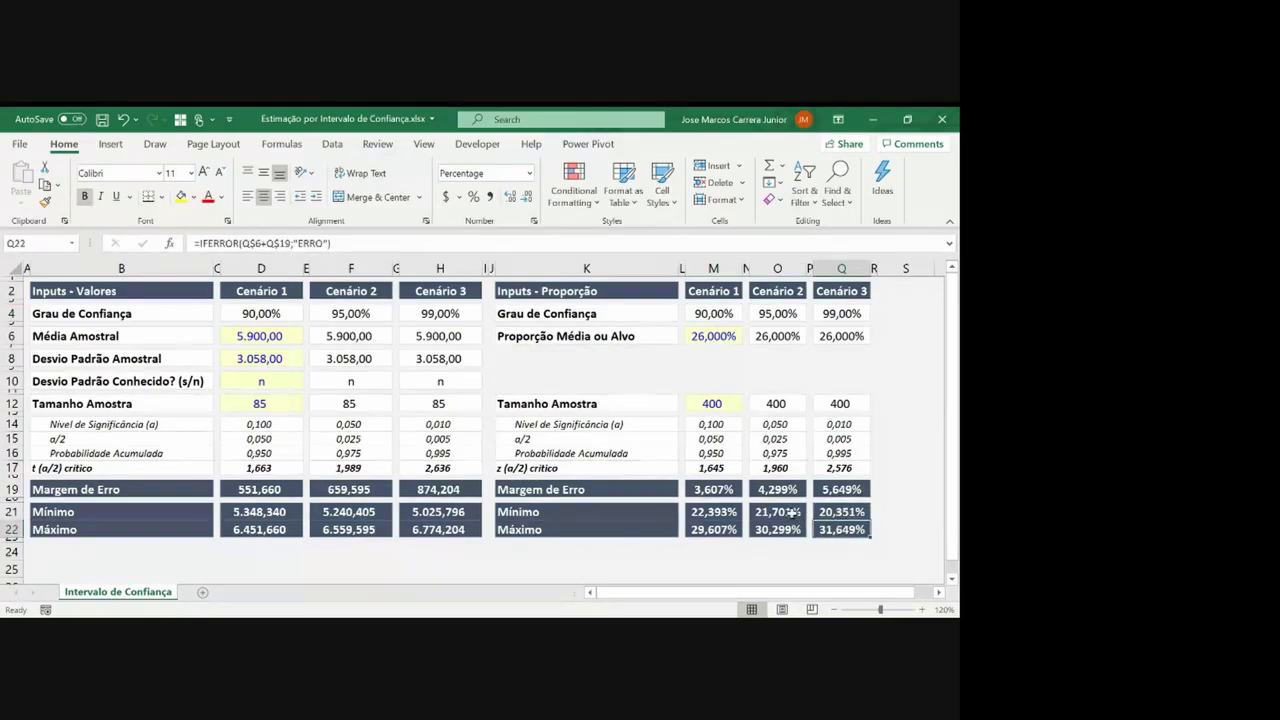
left_click(795, 529)
left_click(794, 539)
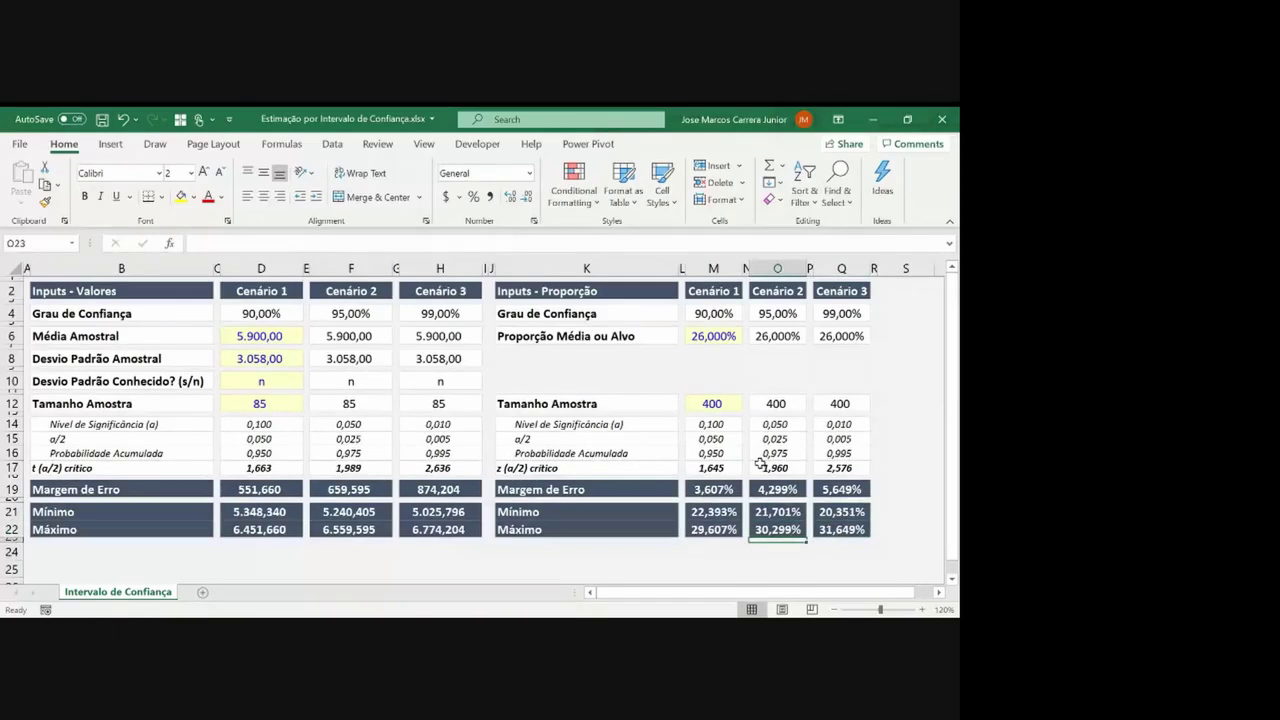
left_click(718, 514)
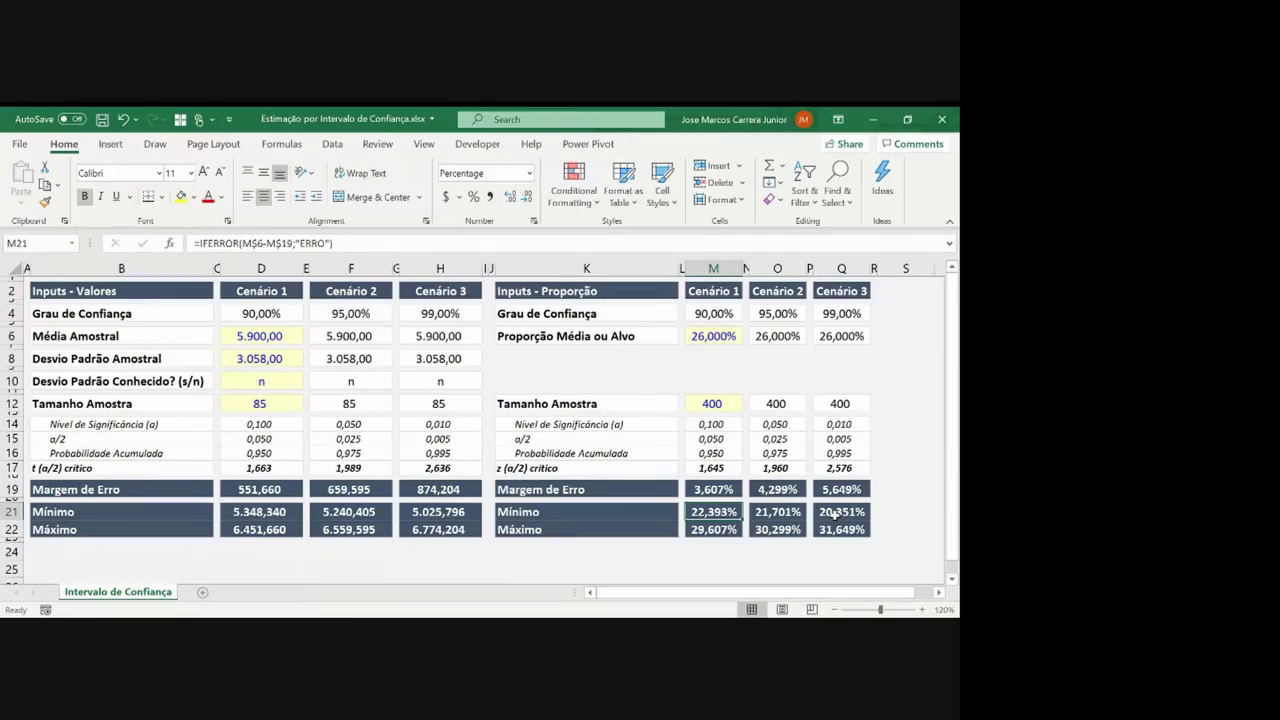
Clear the Média Amostral, Desvio Padrão Amostral and Tamanho Amostra inputs of Cenário 1 in Inputs - Valores
left_click(259, 337)
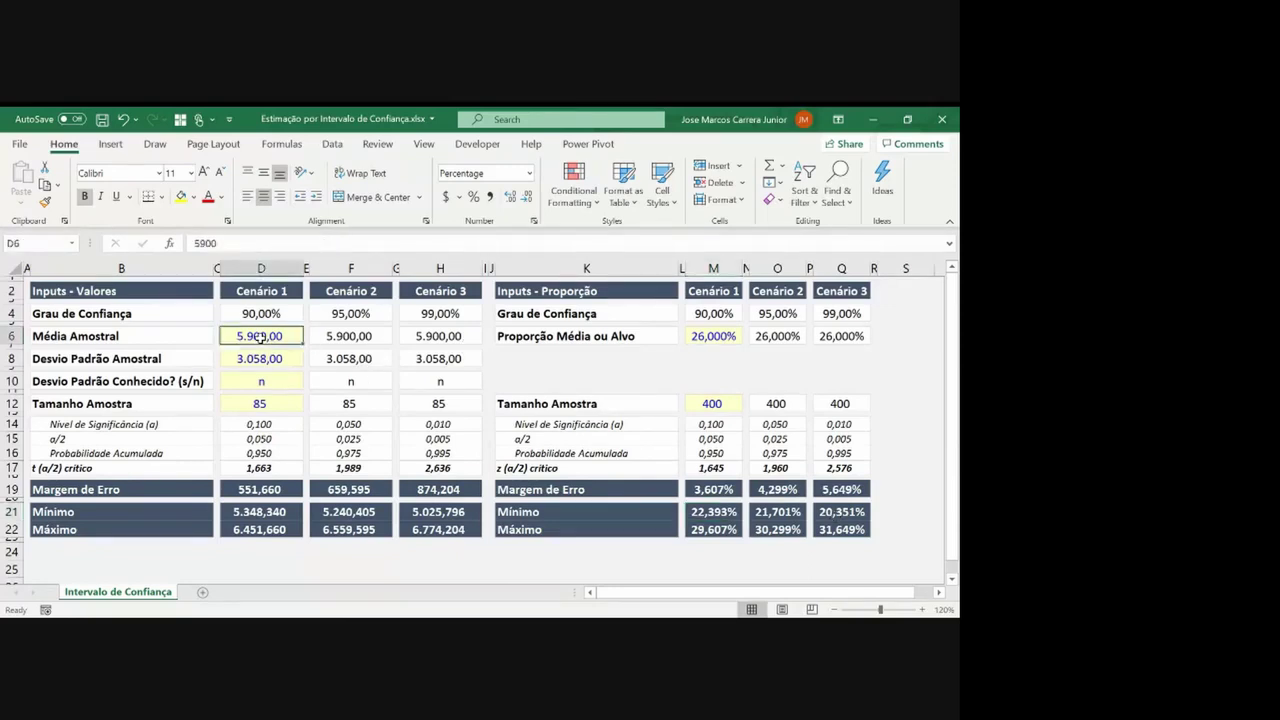
left_click_drag(259, 337, 262, 368)
key("Delete")
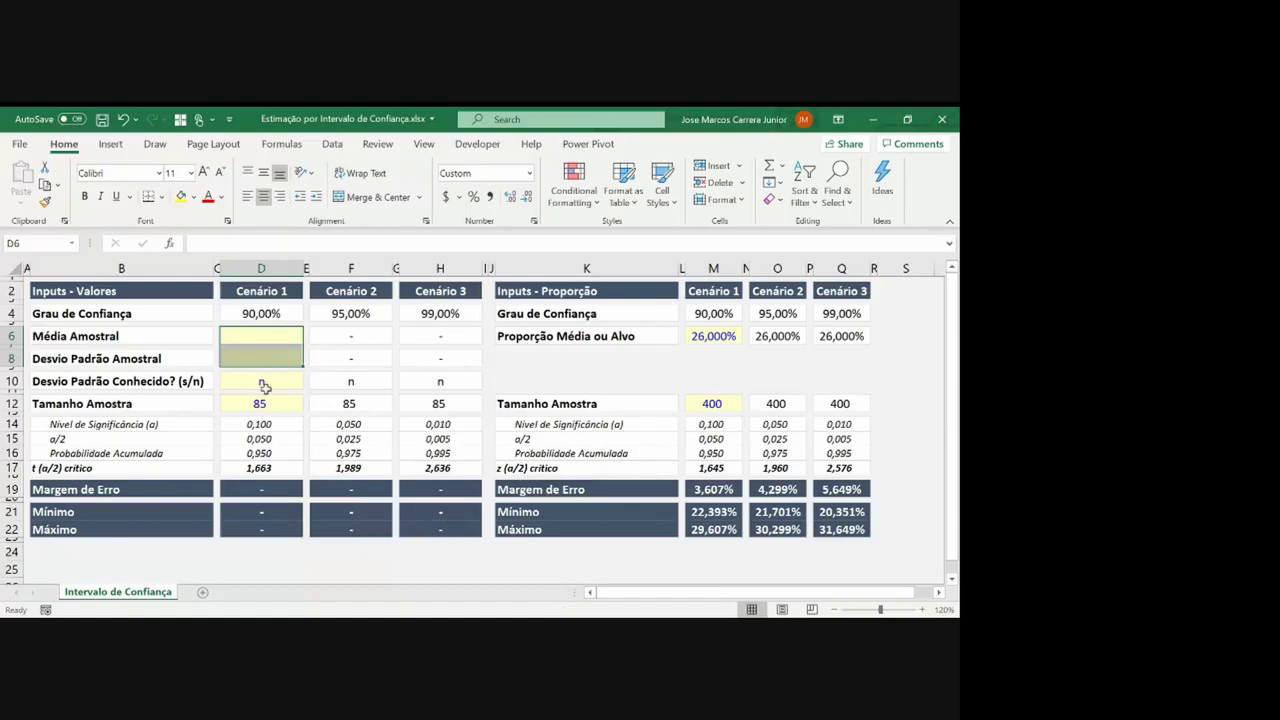
left_click(261, 403)
key("Delete")
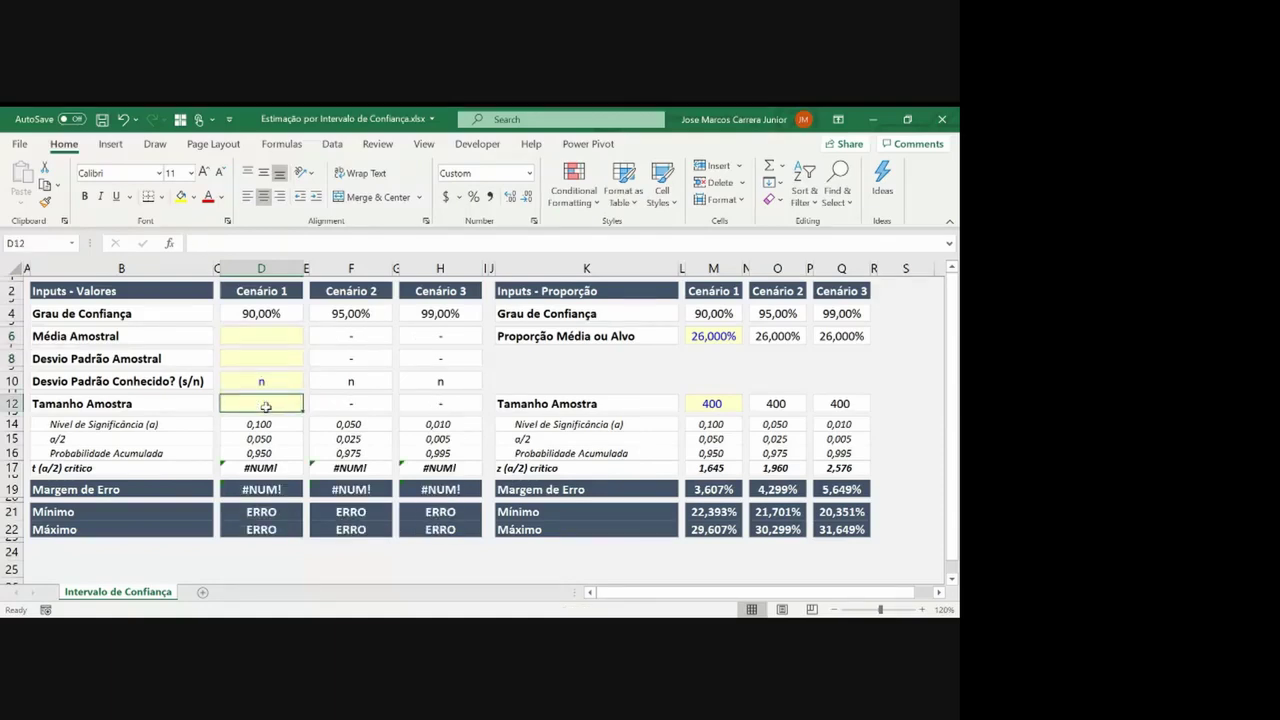
left_click(275, 336)
left_click(277, 357)
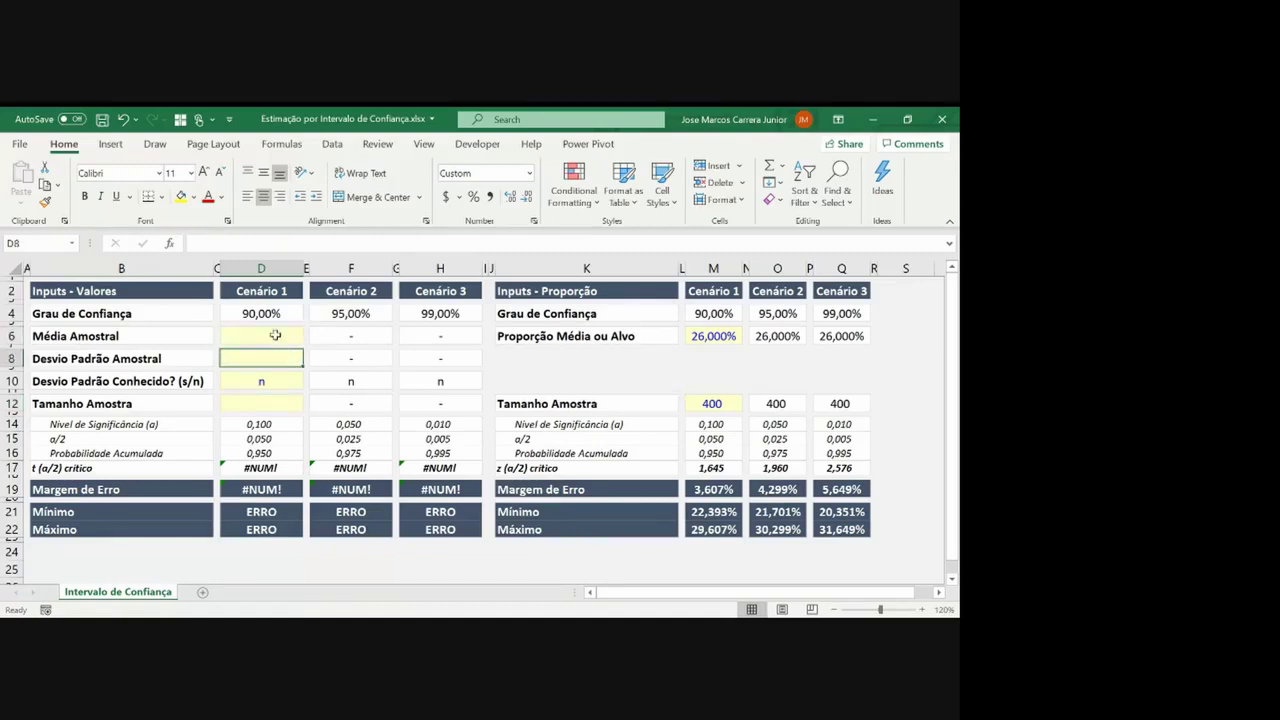
left_click(273, 403)
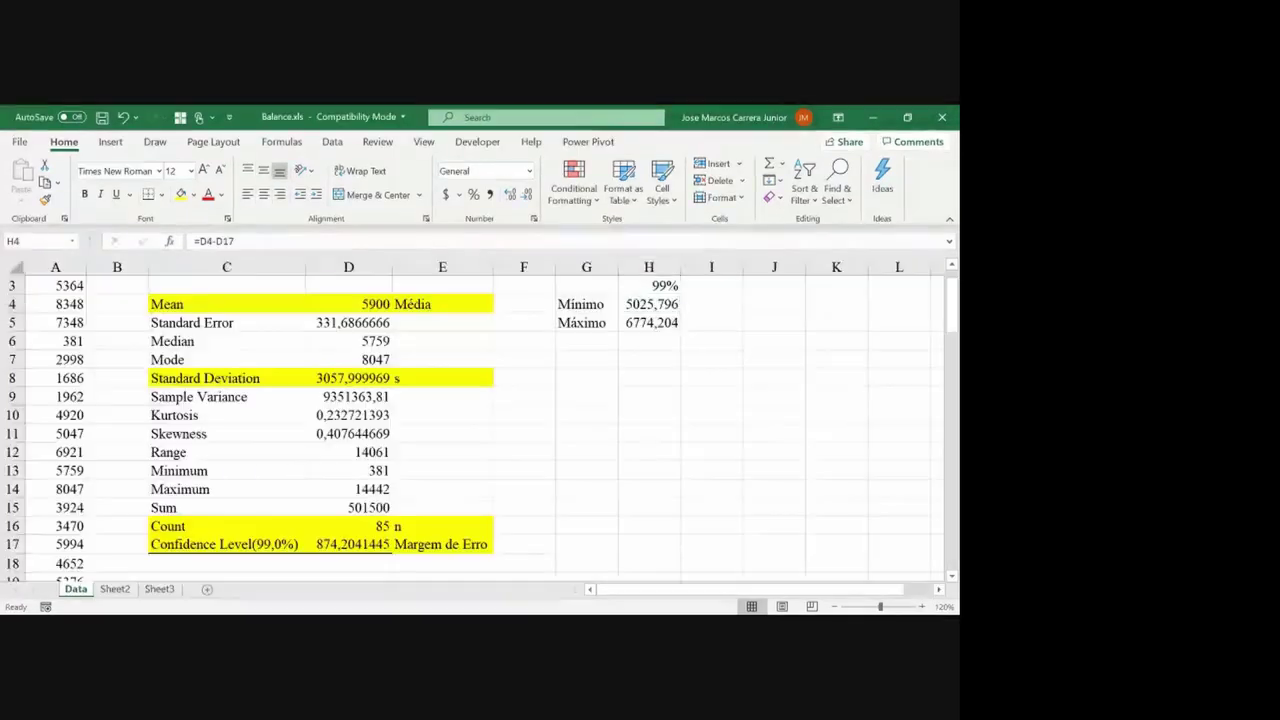
Switch to Balance.xls and copy its Data sheet to the end of Estimação por Intervalo de Confiança.xlsx
left_click(648, 304)
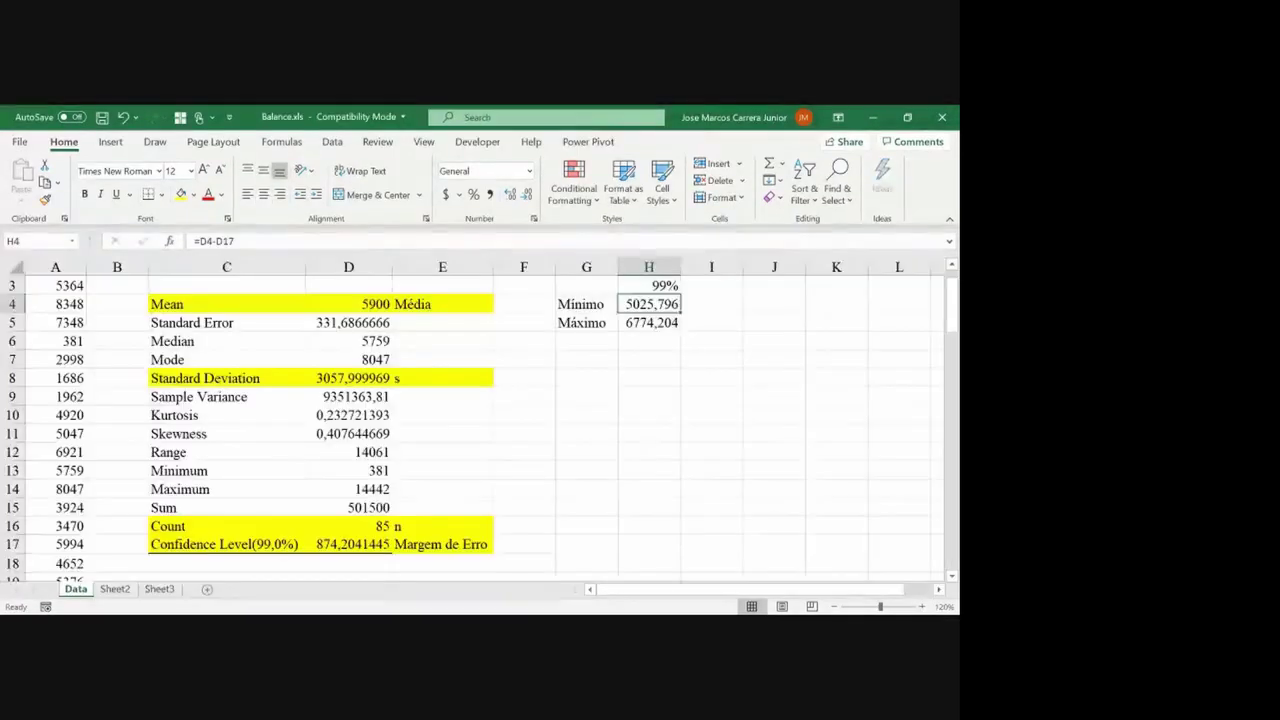
right_click(76, 589)
left_click(138, 443)
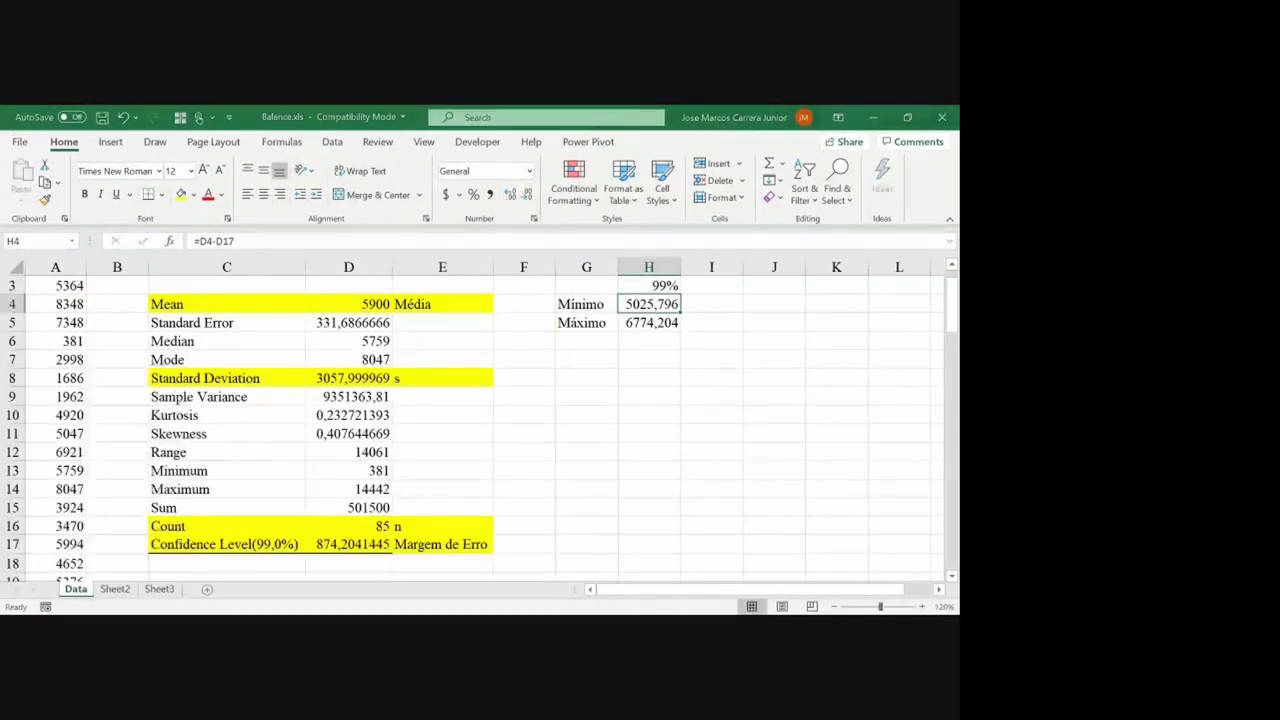
left_click(22, 506)
left_click(233, 387)
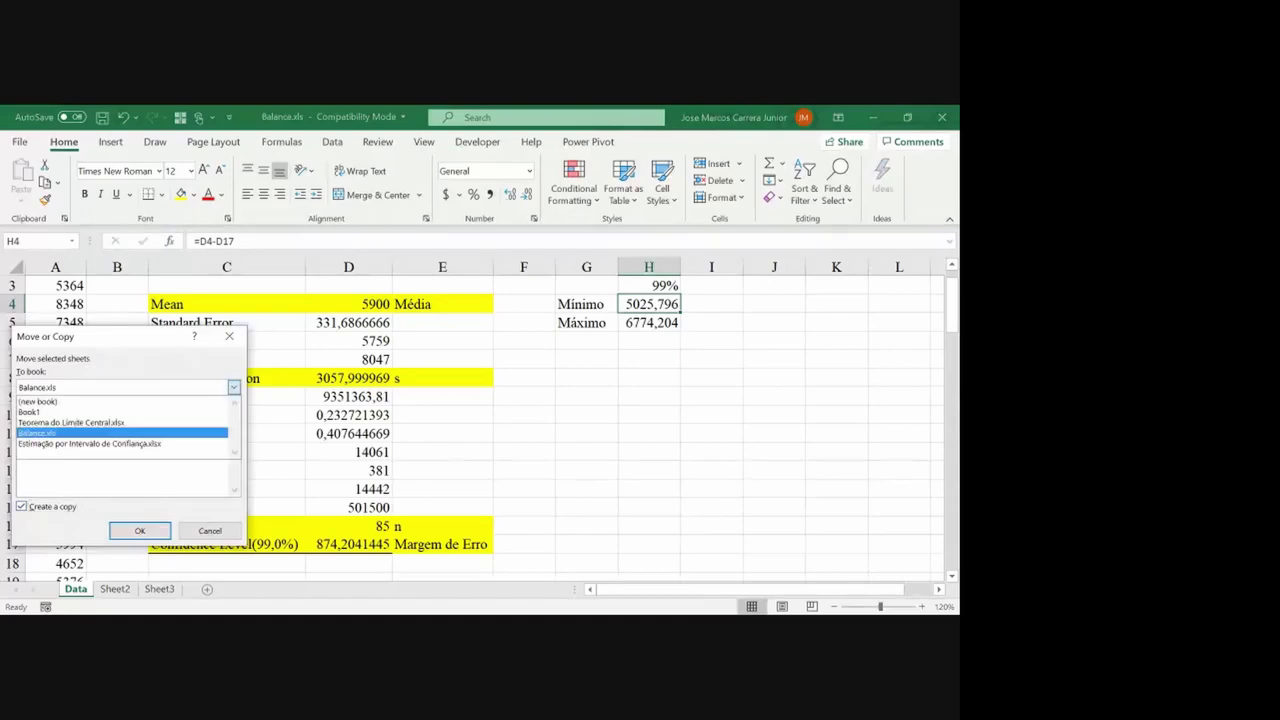
left_click(90, 443)
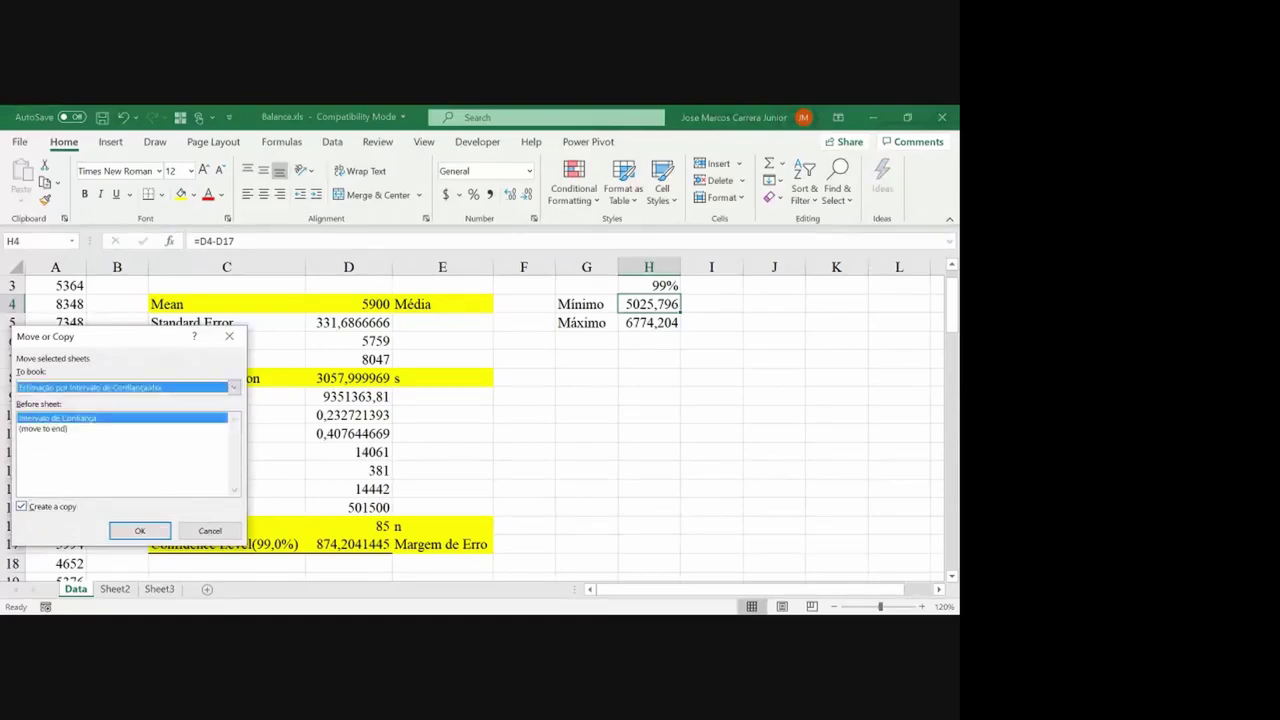
left_click(43, 428)
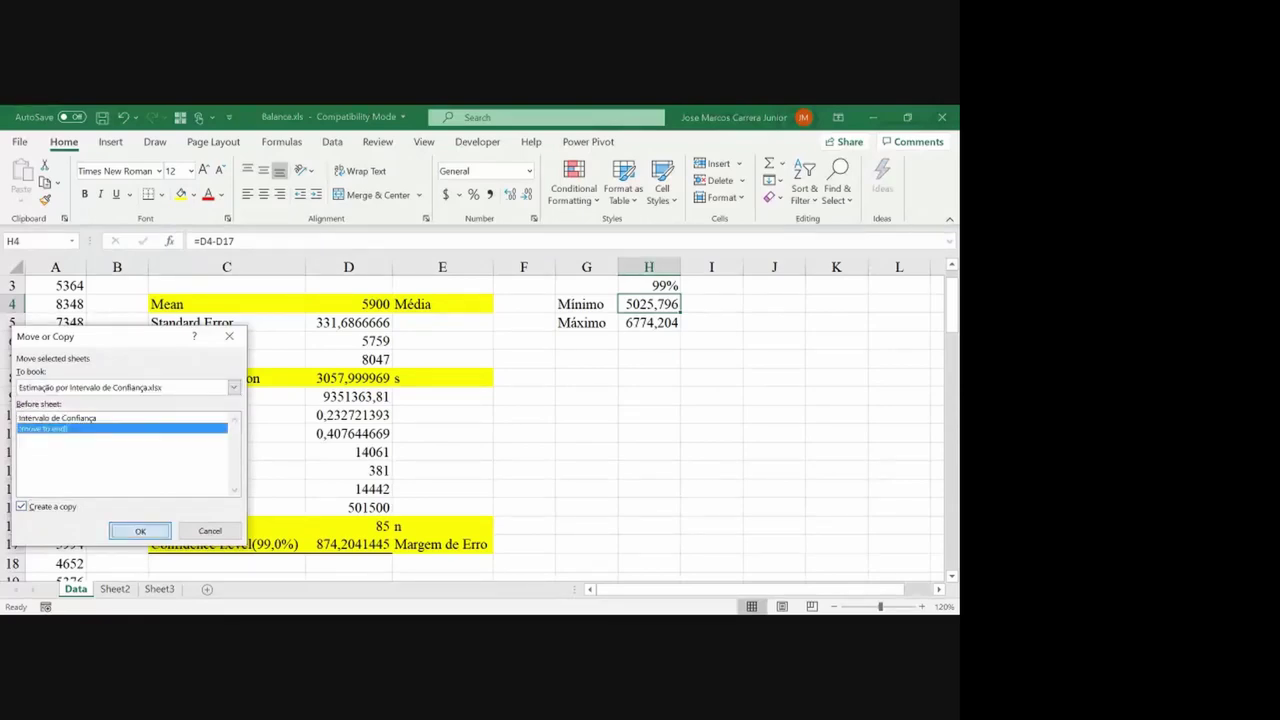
left_click(140, 530)
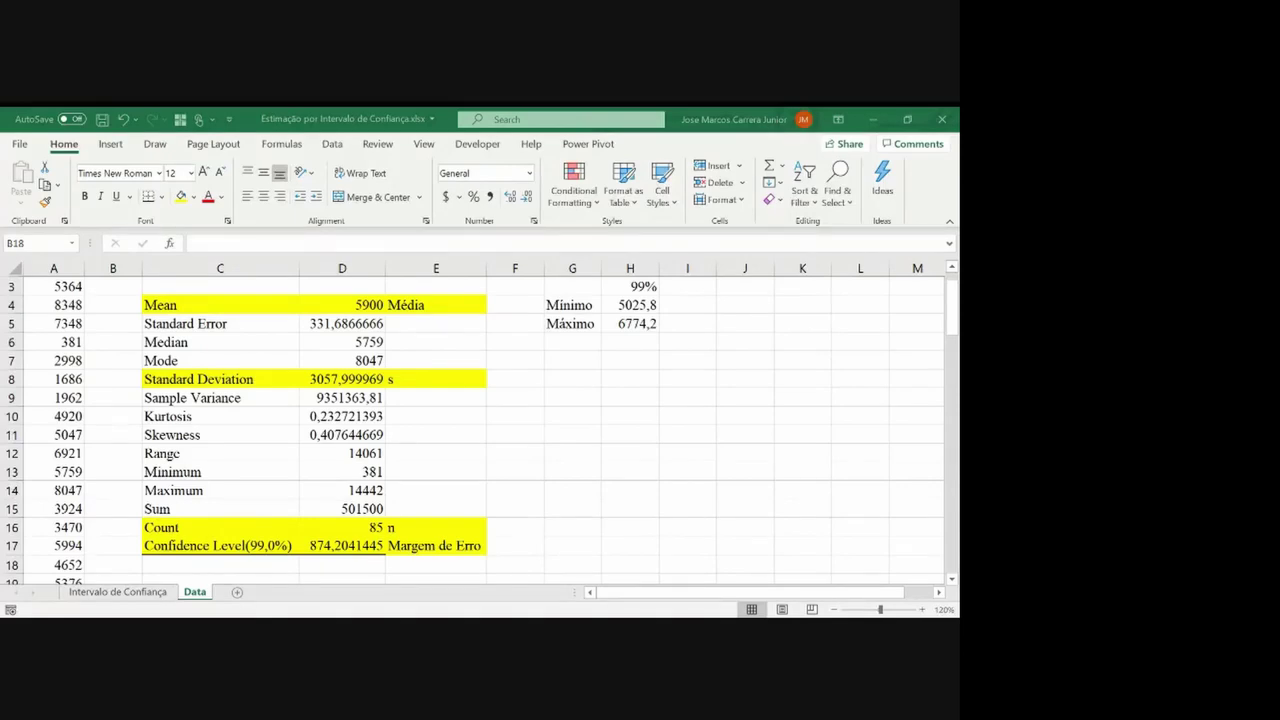
Fill the Média Amostral of Cenário 1 in Inputs - Valores with the AVERAGE of Data!A2:A86
left_click(246, 312)
key("ctrl+Home")
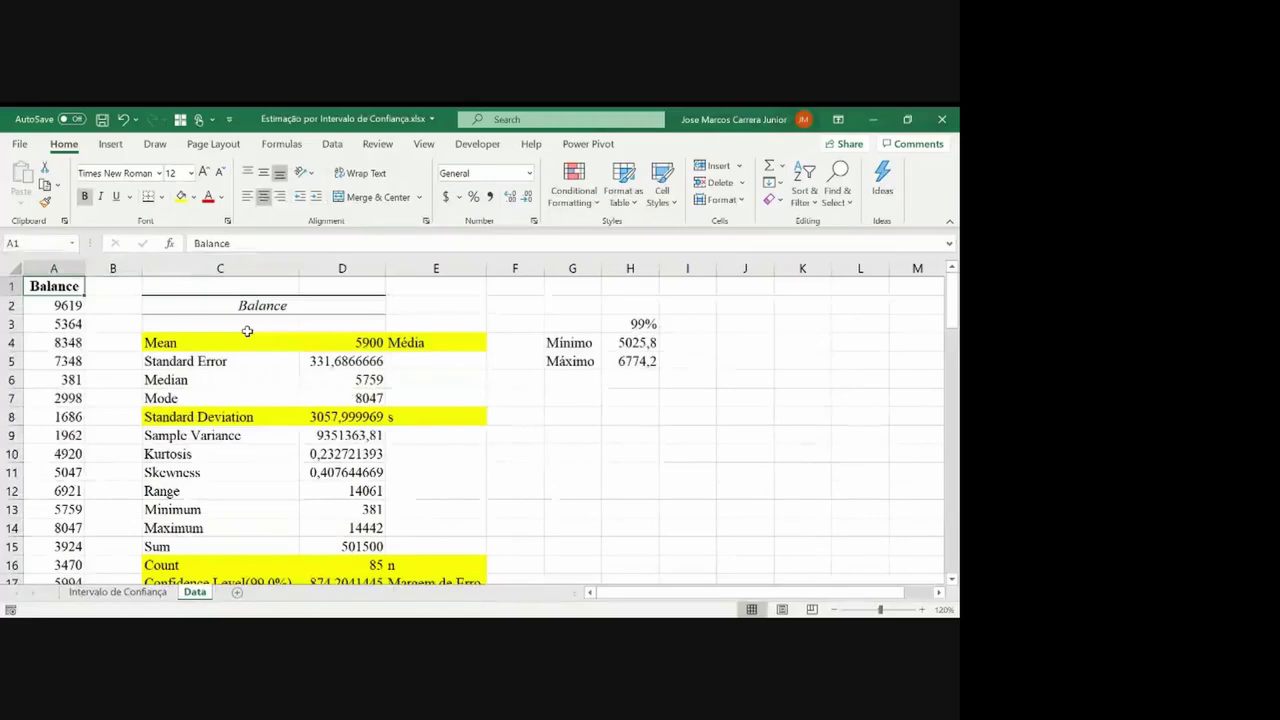
left_click(133, 595)
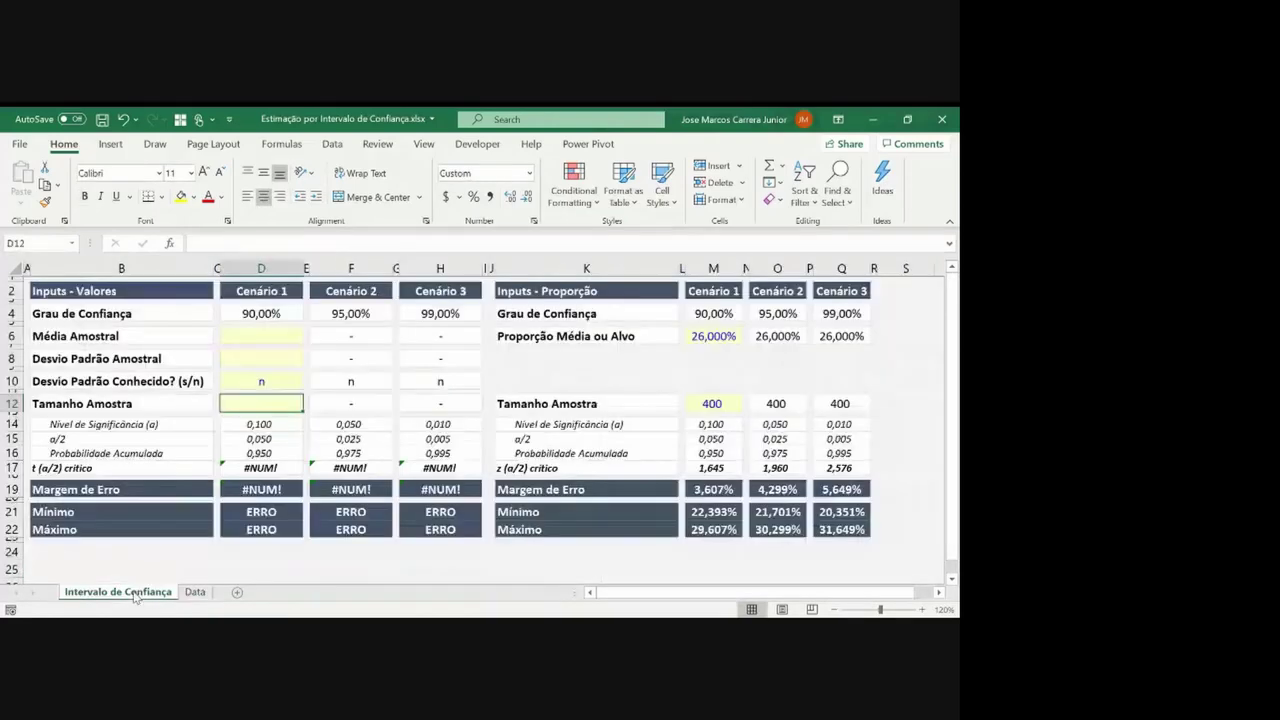
left_click(275, 339)
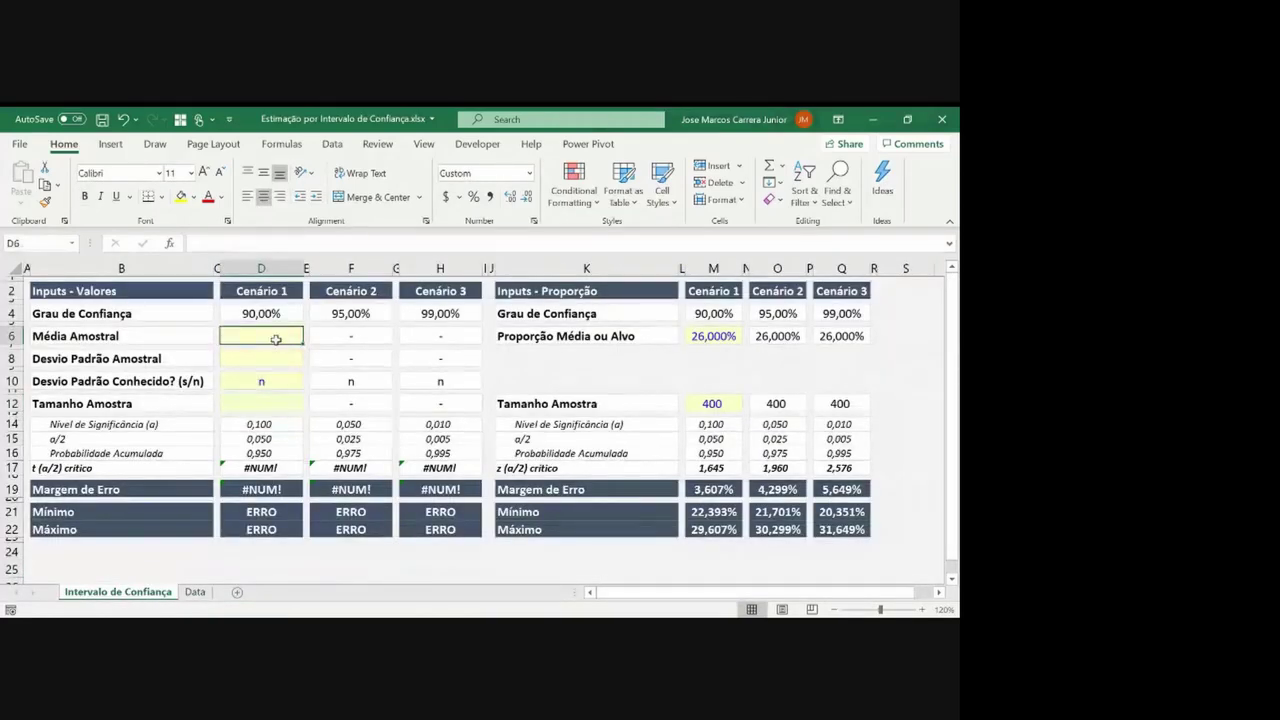
type("=")
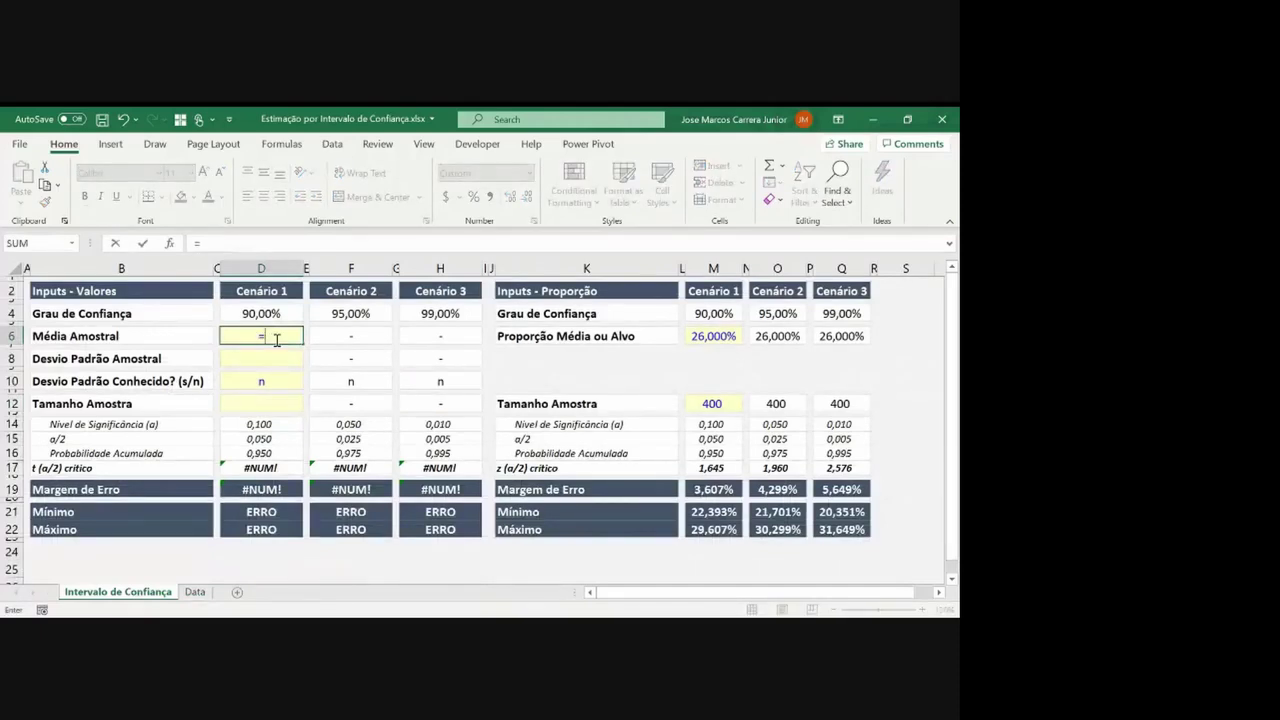
type("av")
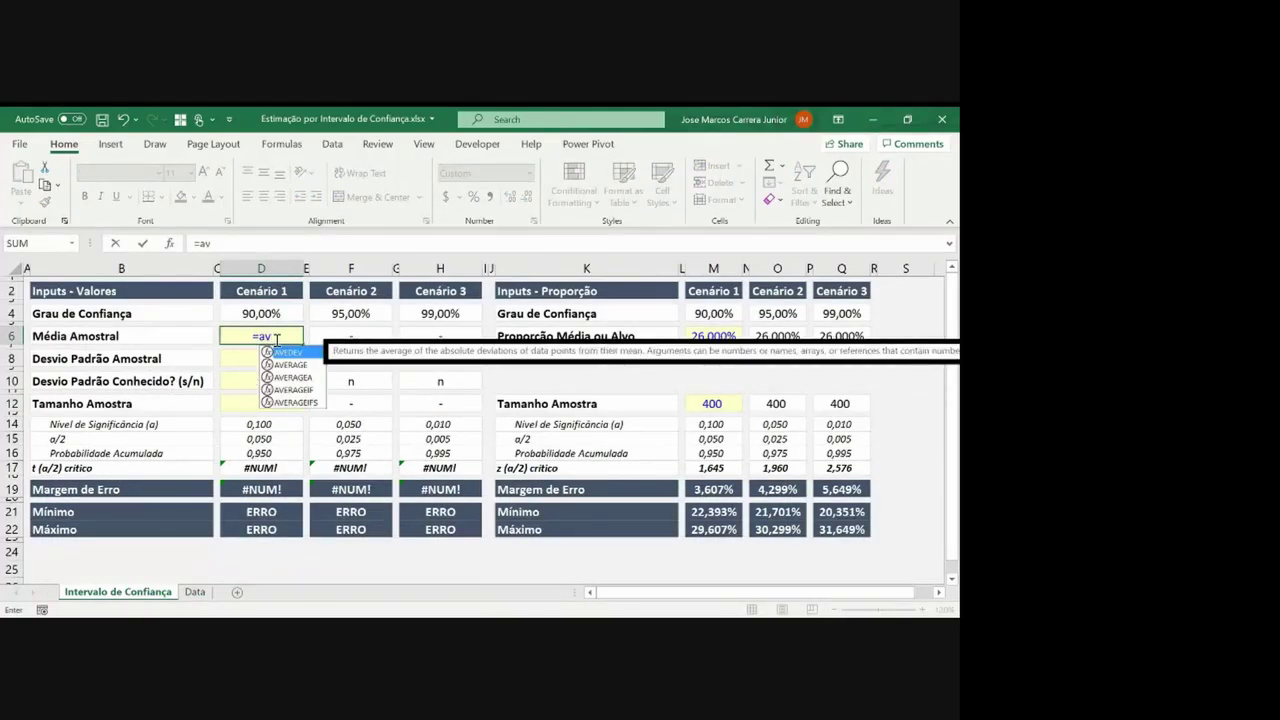
type("eraf")
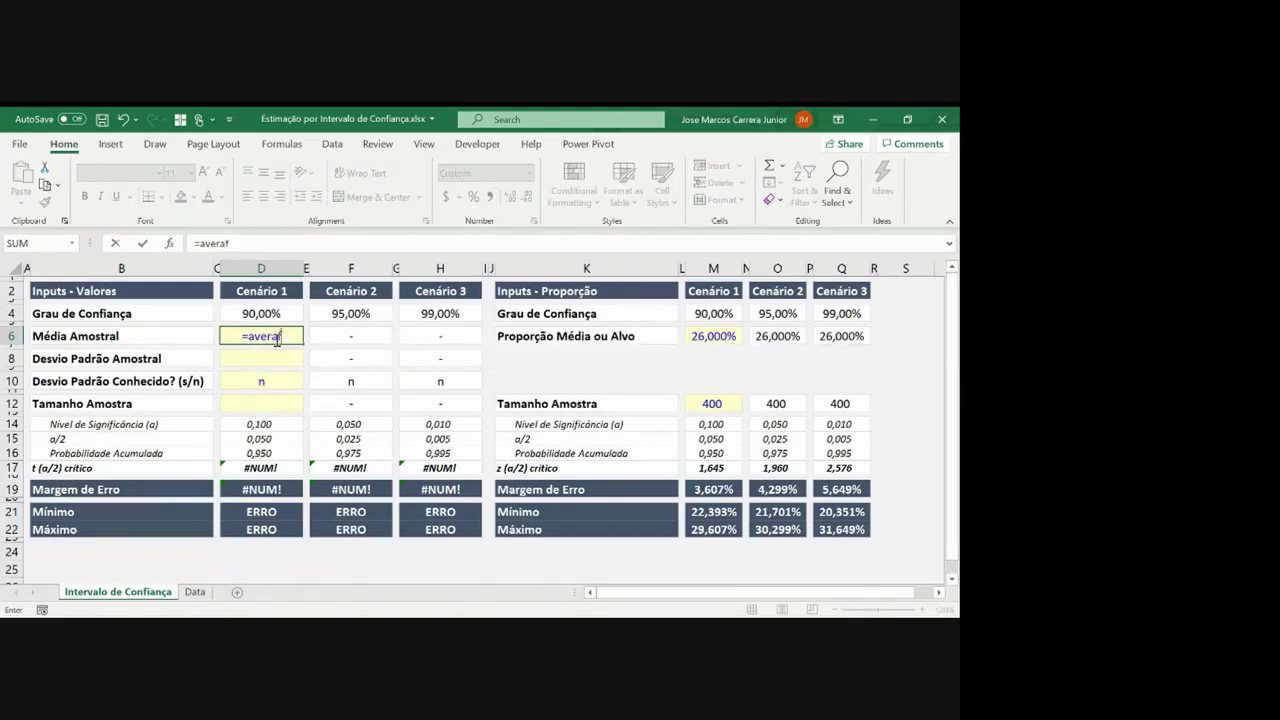
key("BackSpace")
type("ge(")
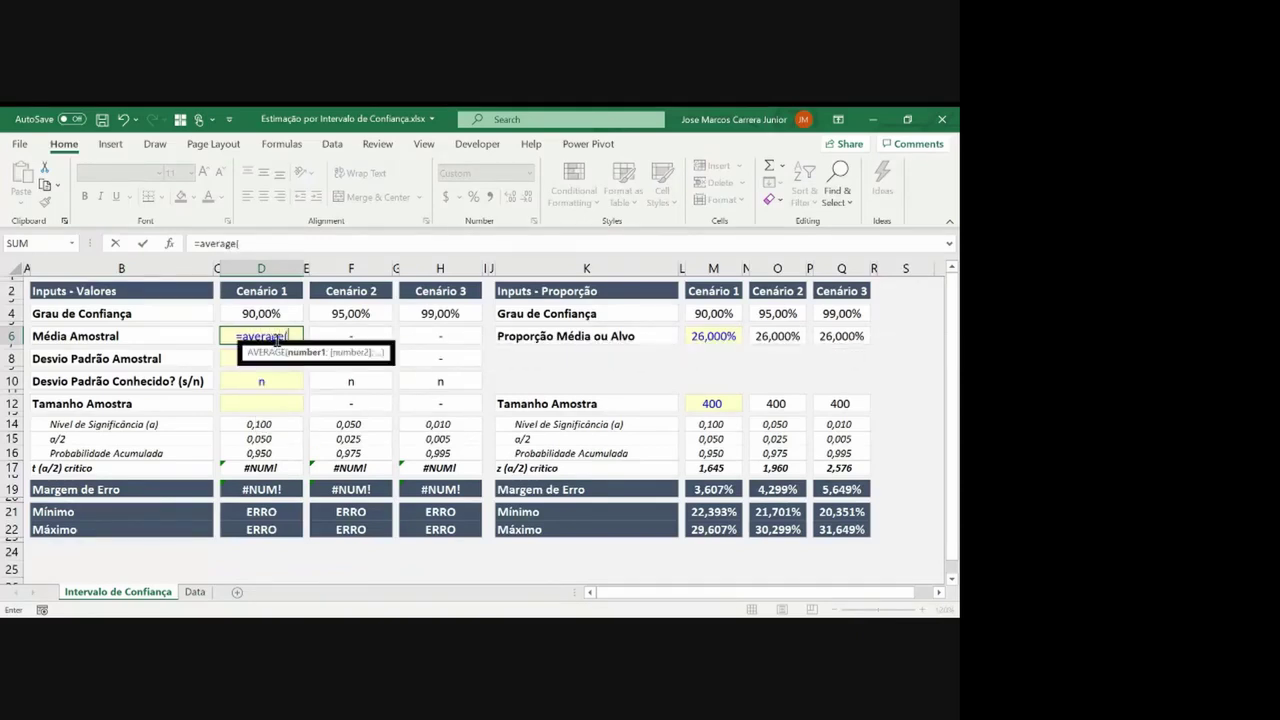
left_click(195, 591)
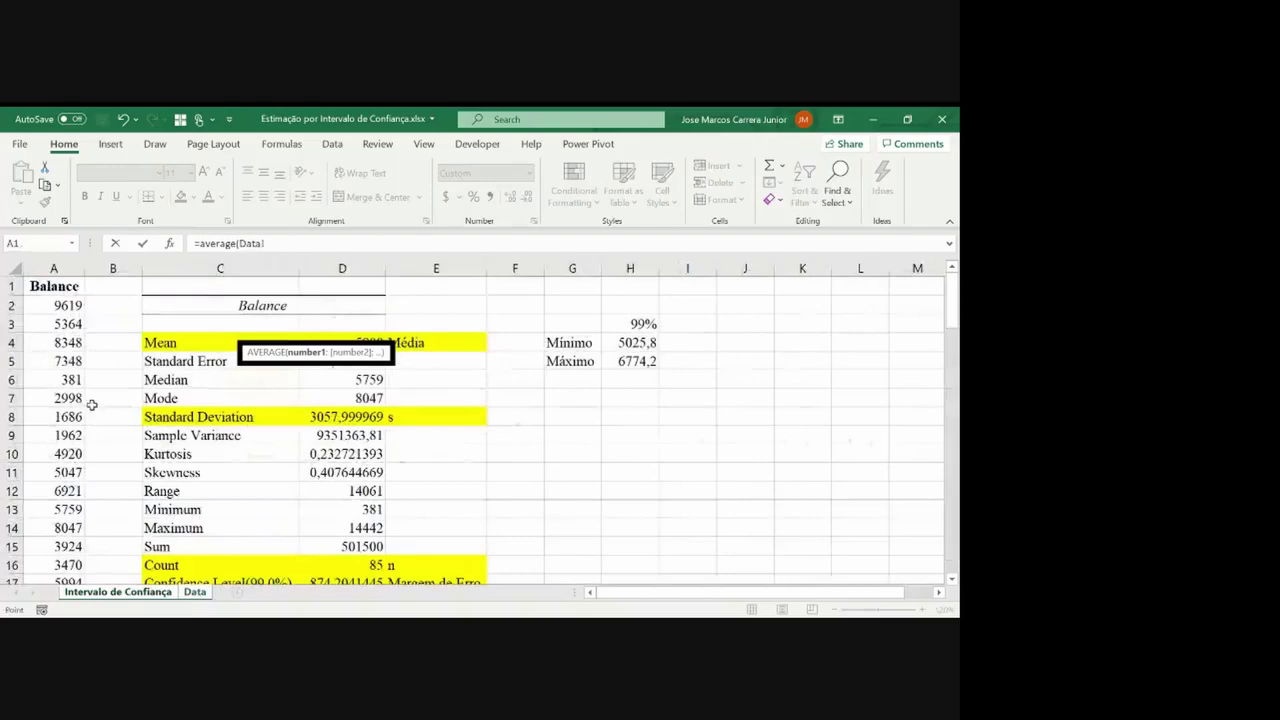
left_click(60, 303)
key("ctrl+shift+Down")
key("Return")
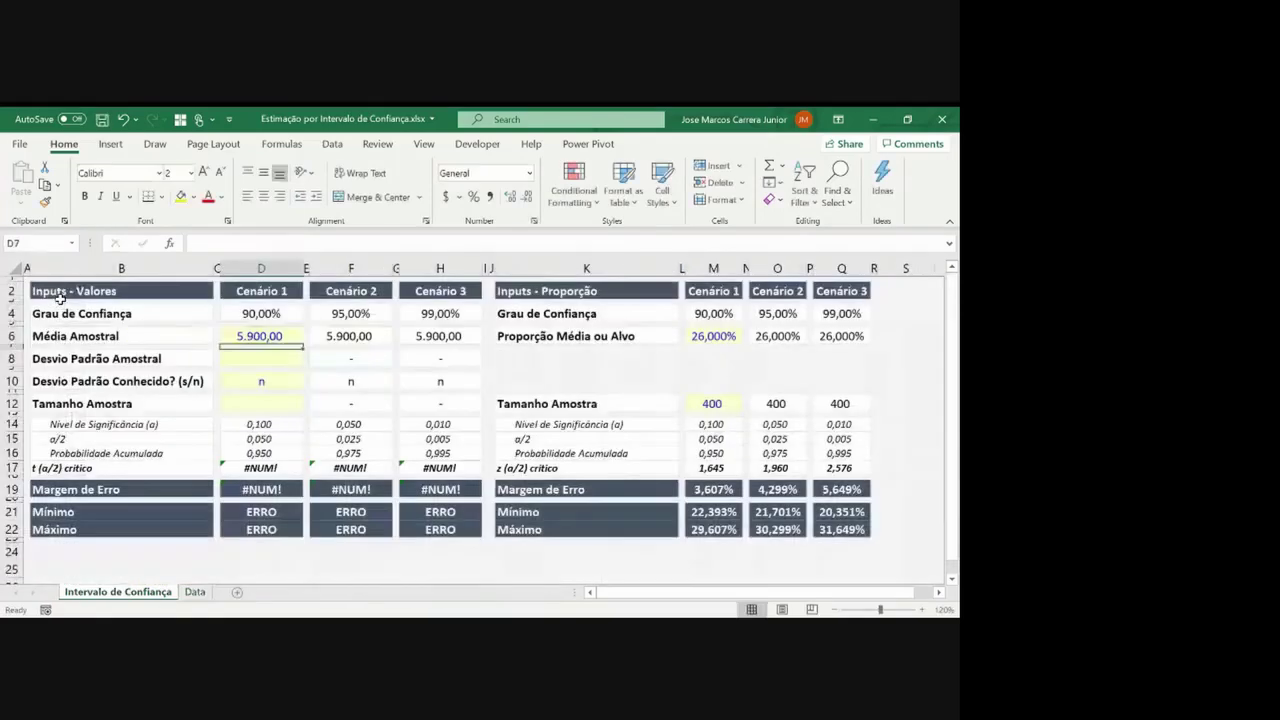
key("Up")
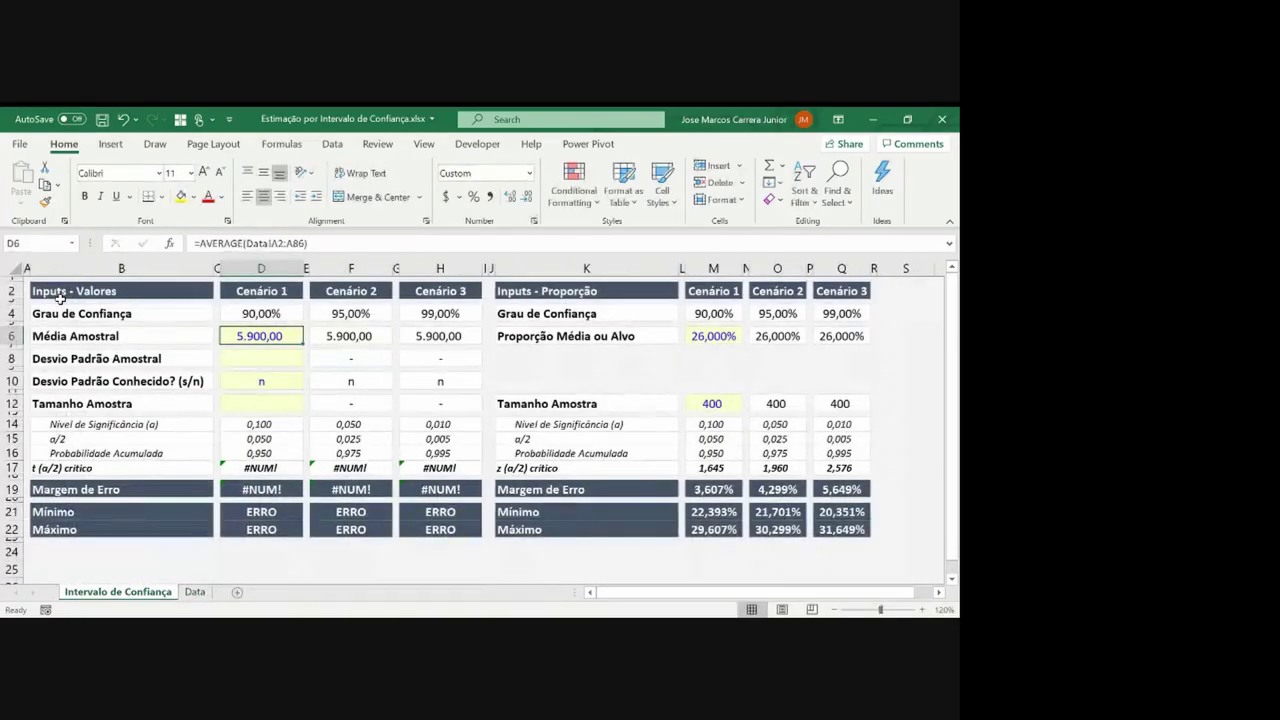
Fill the Desvio Padrão Amostral of Cenário 1 with the STDEV.S of Data!A2:A86
key("Down")
key("Down")
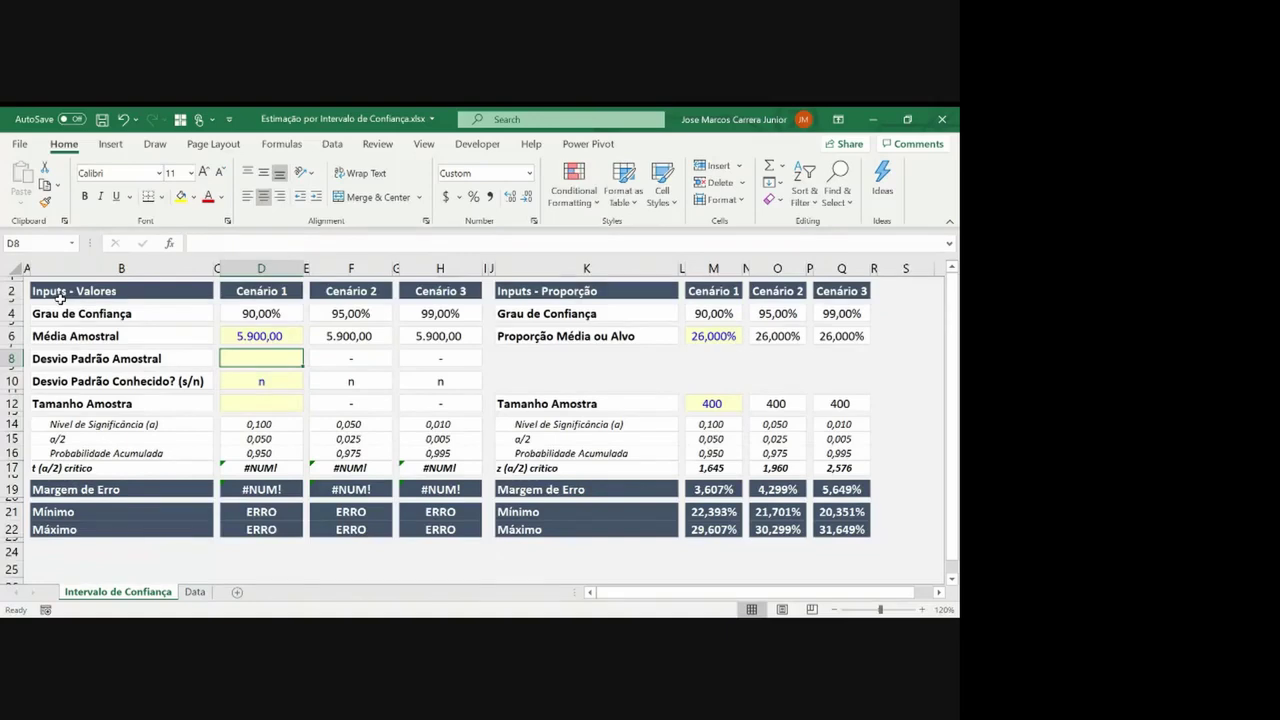
type("=")
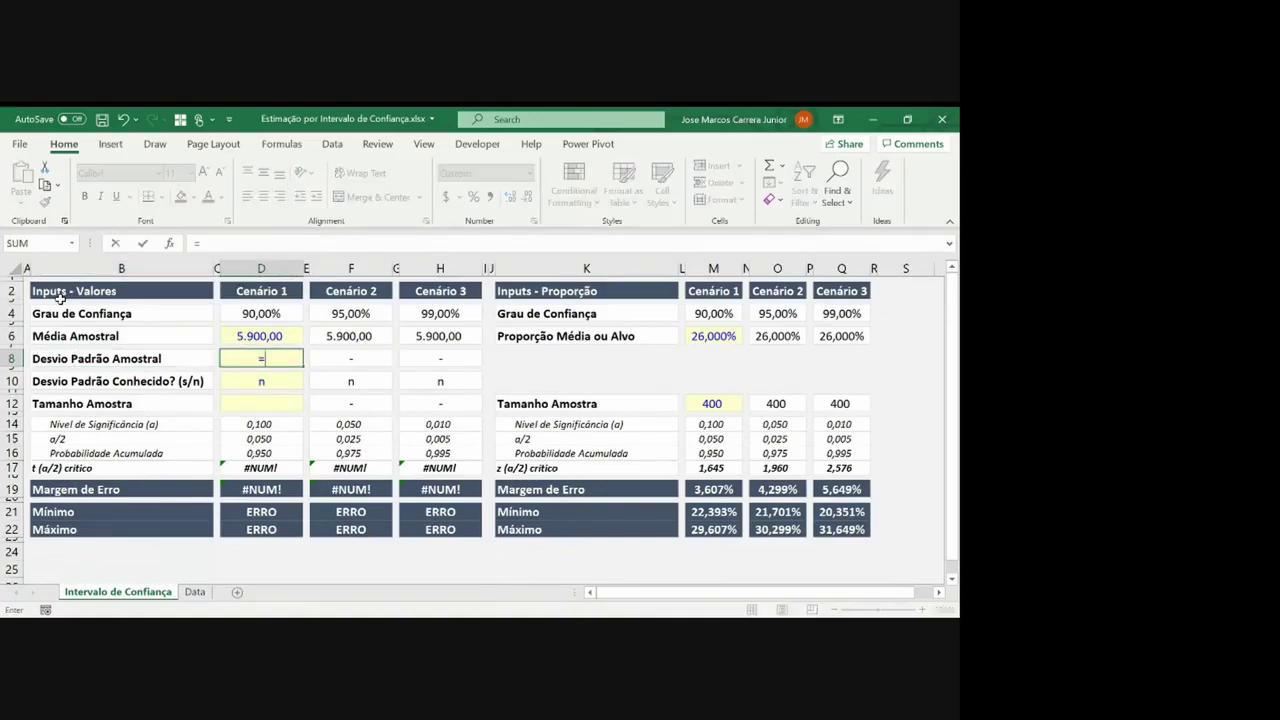
type("stde")
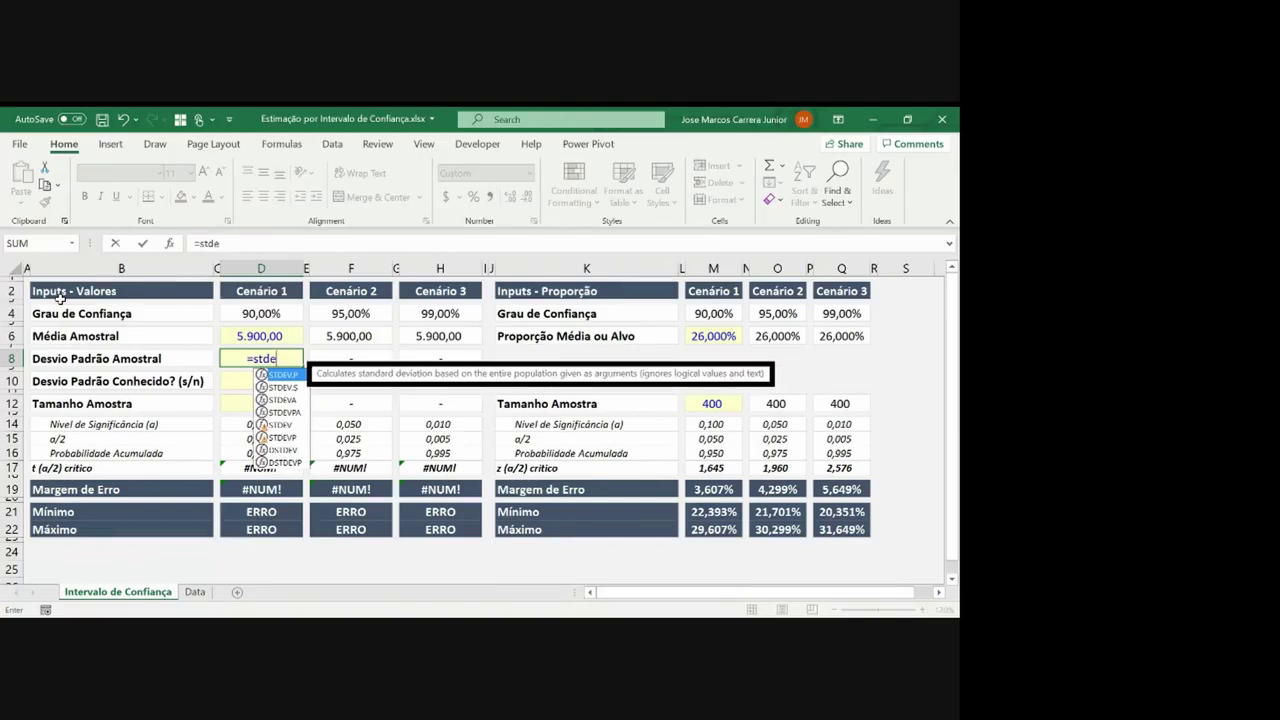
type("v.s")
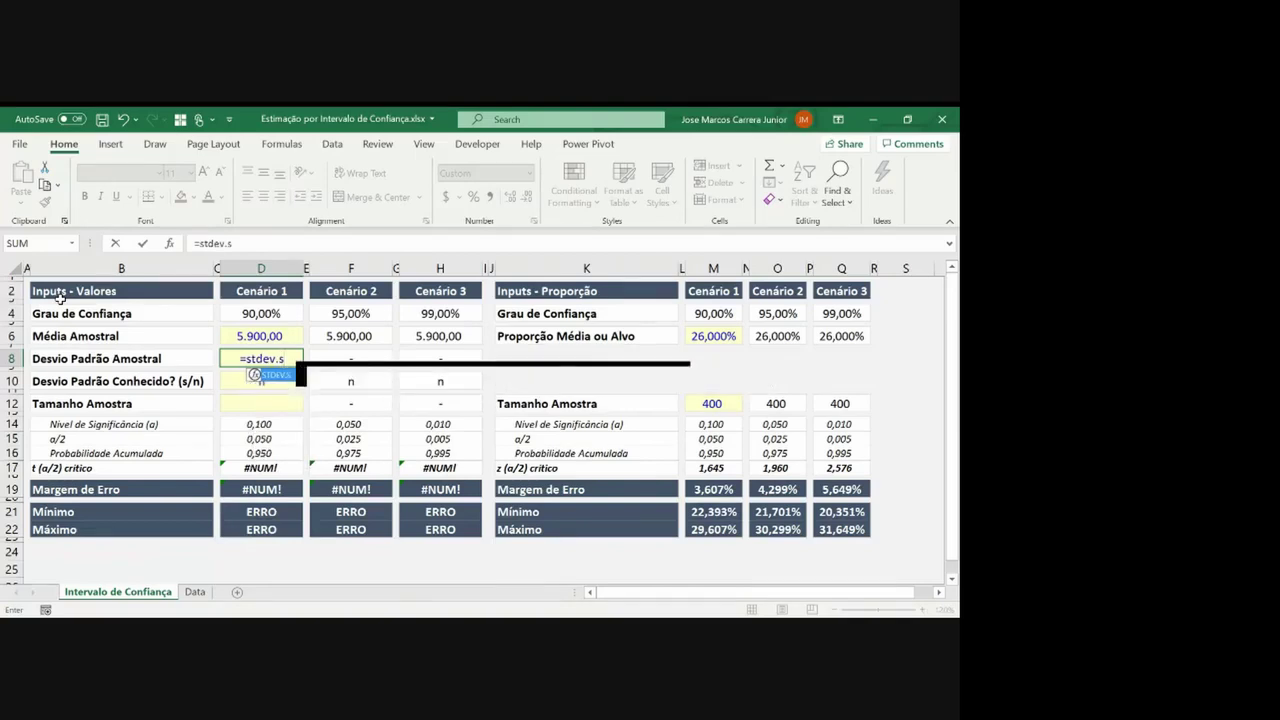
type("(")
left_click(198, 593)
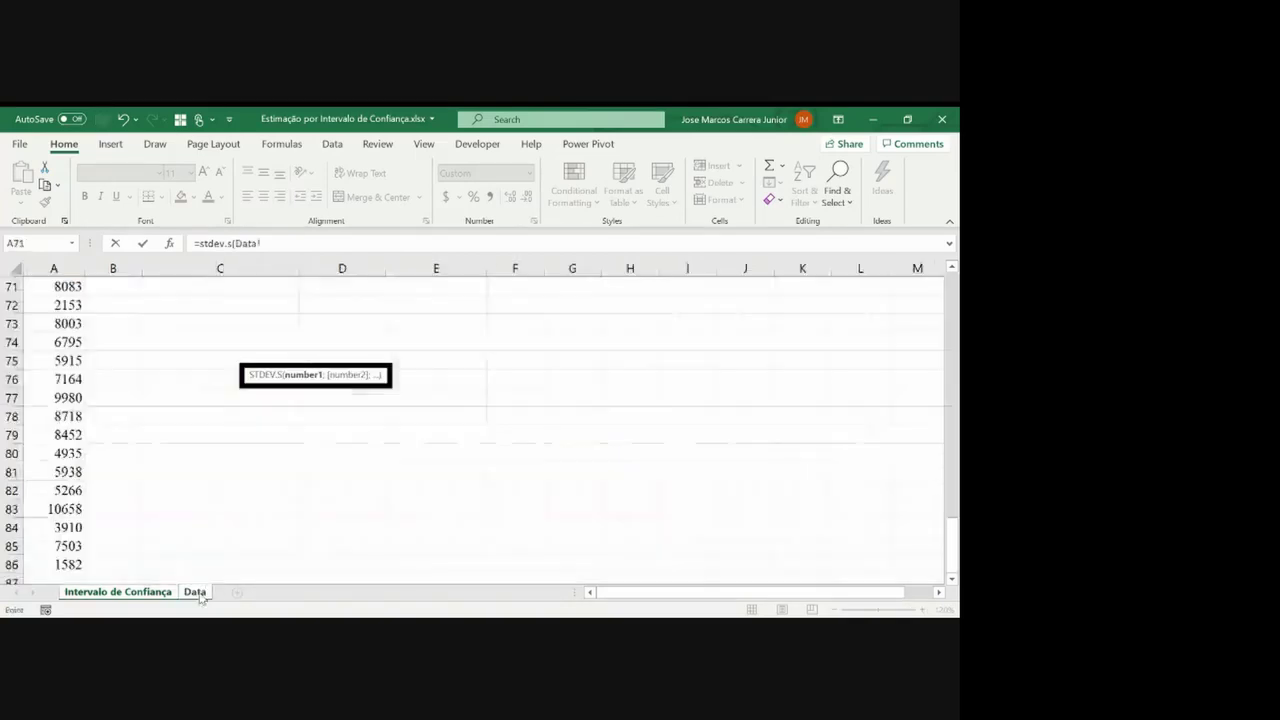
left_click(70, 361)
key("ctrl+Up")
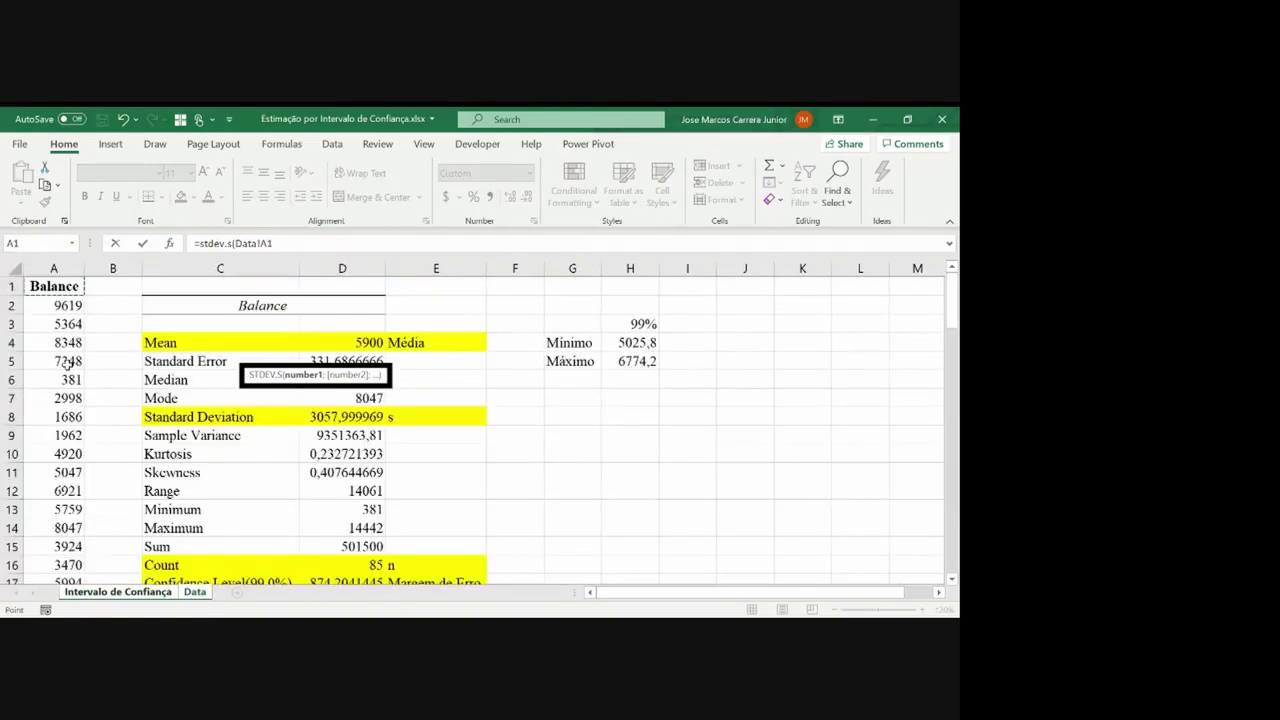
key("Down")
key("ctrl+shift+Down")
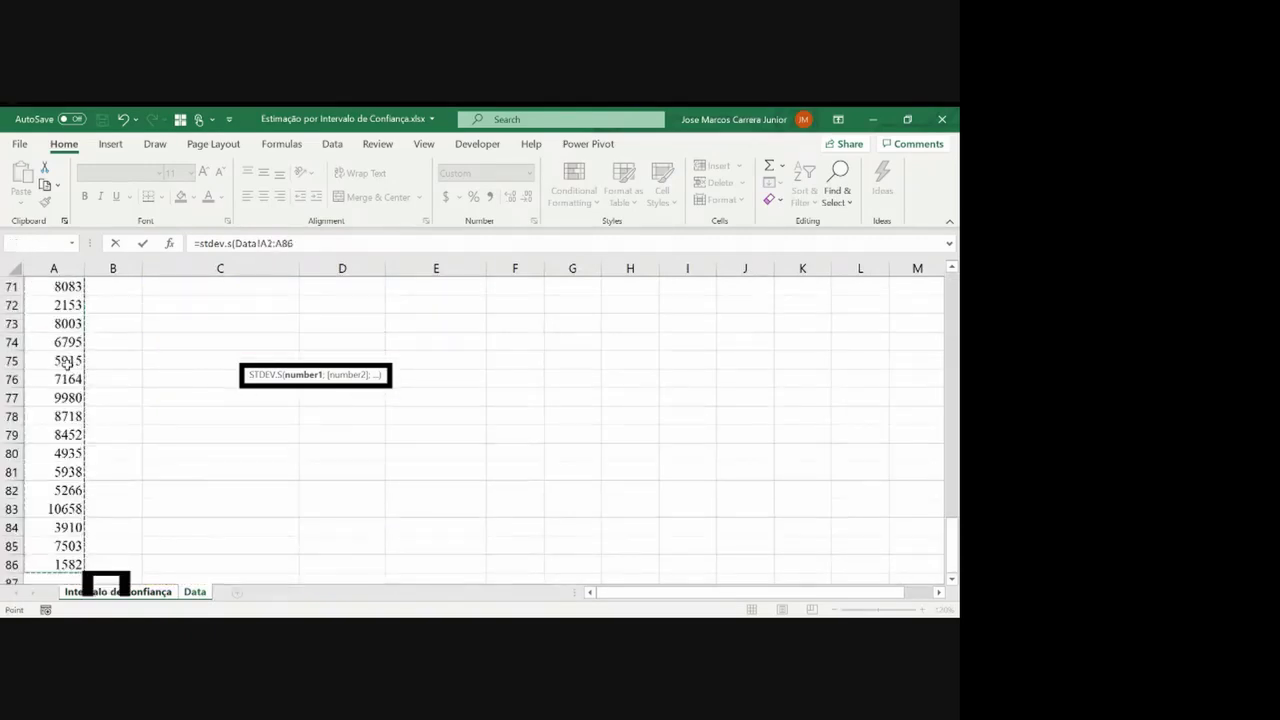
key("ctrl+Return")
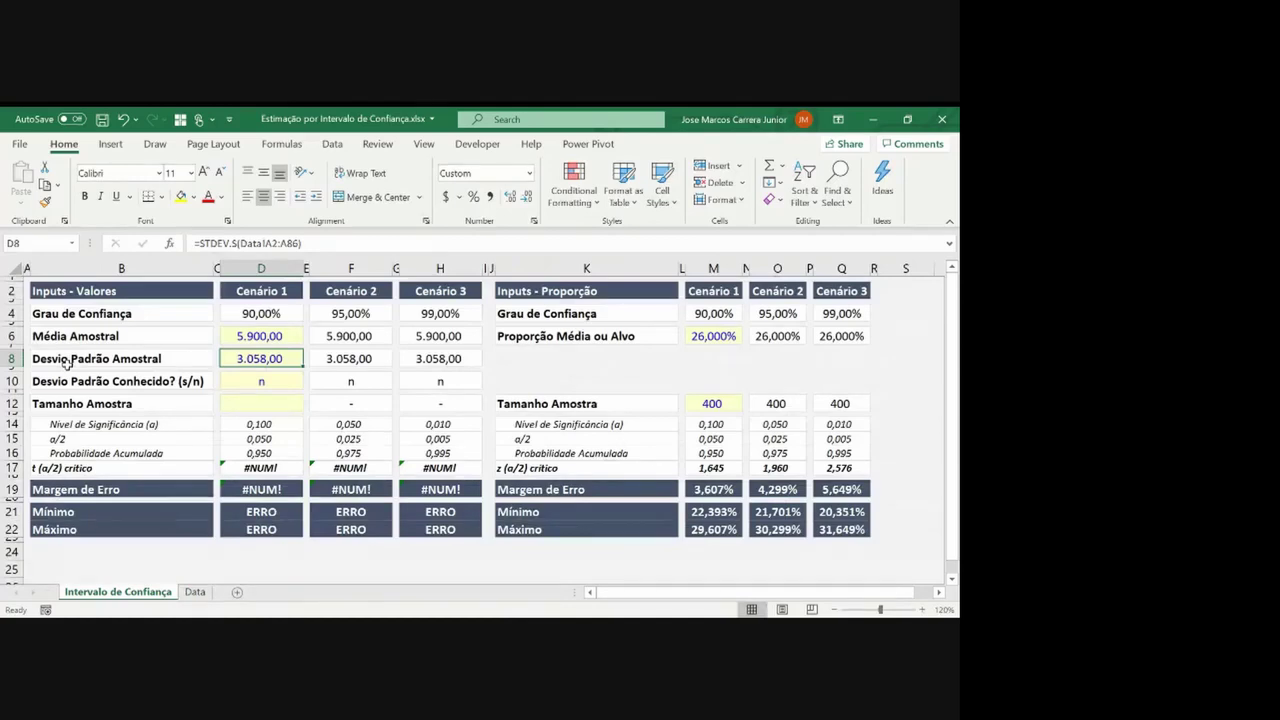
Fill the Tamanho Amostra of Cenário 1 in Inputs - Valores with the COUNTA of Data!A2:A86
key("Down")
key("Down")
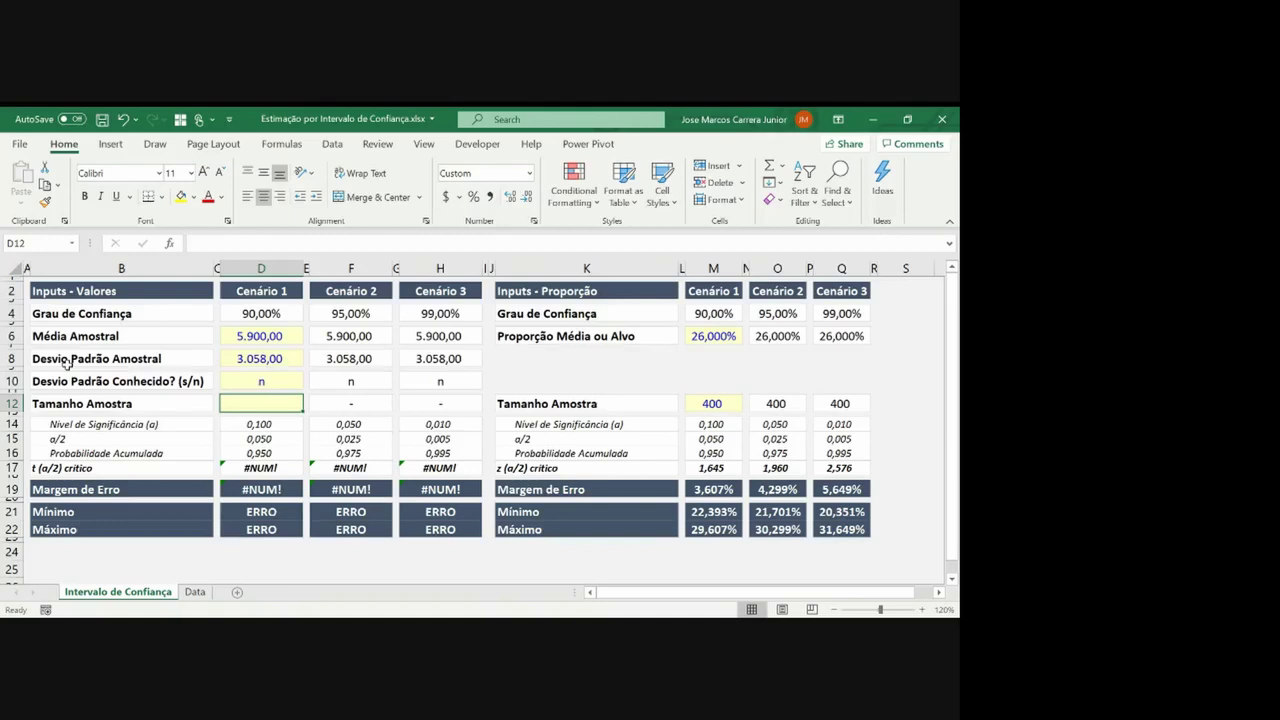
type("=cou")
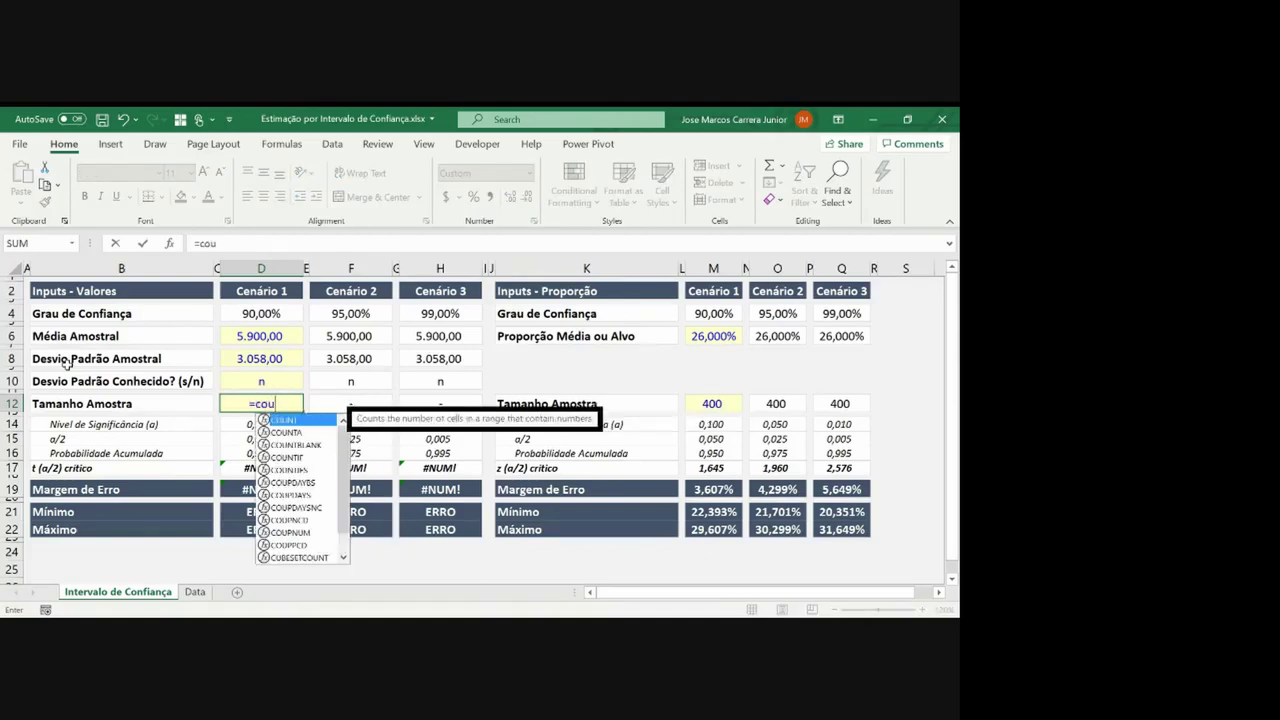
type("nta(")
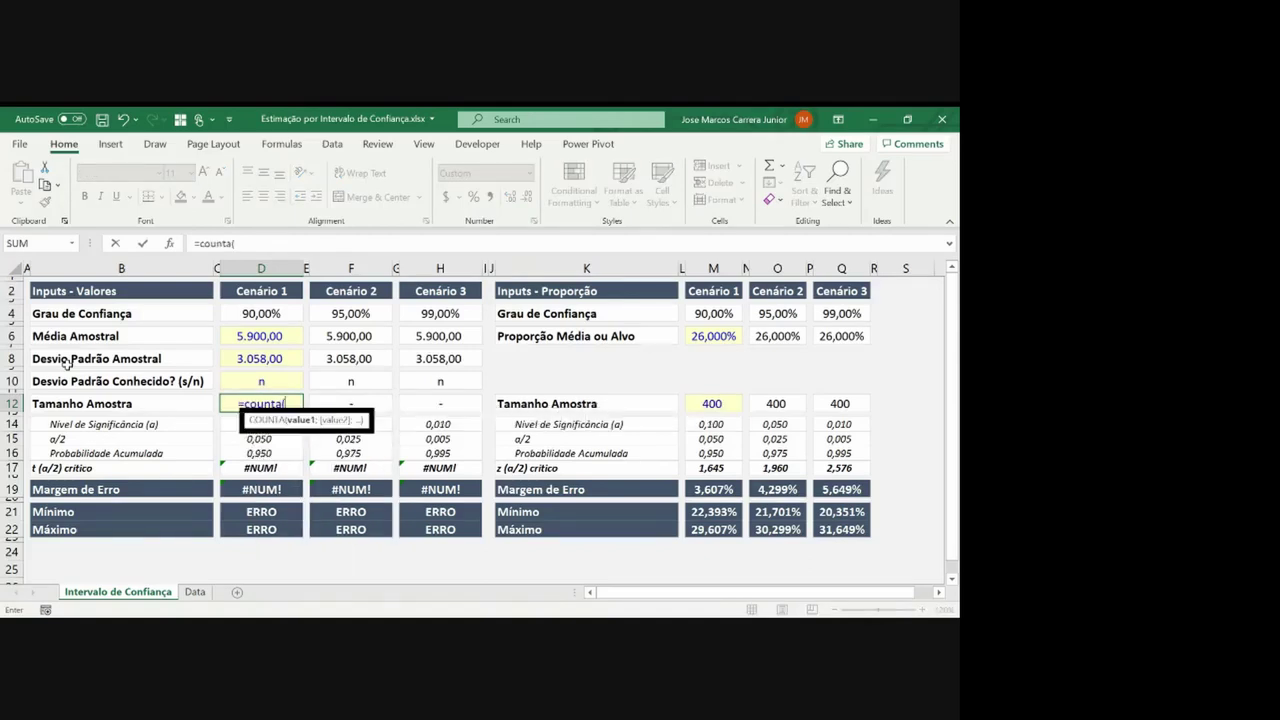
left_click(203, 593)
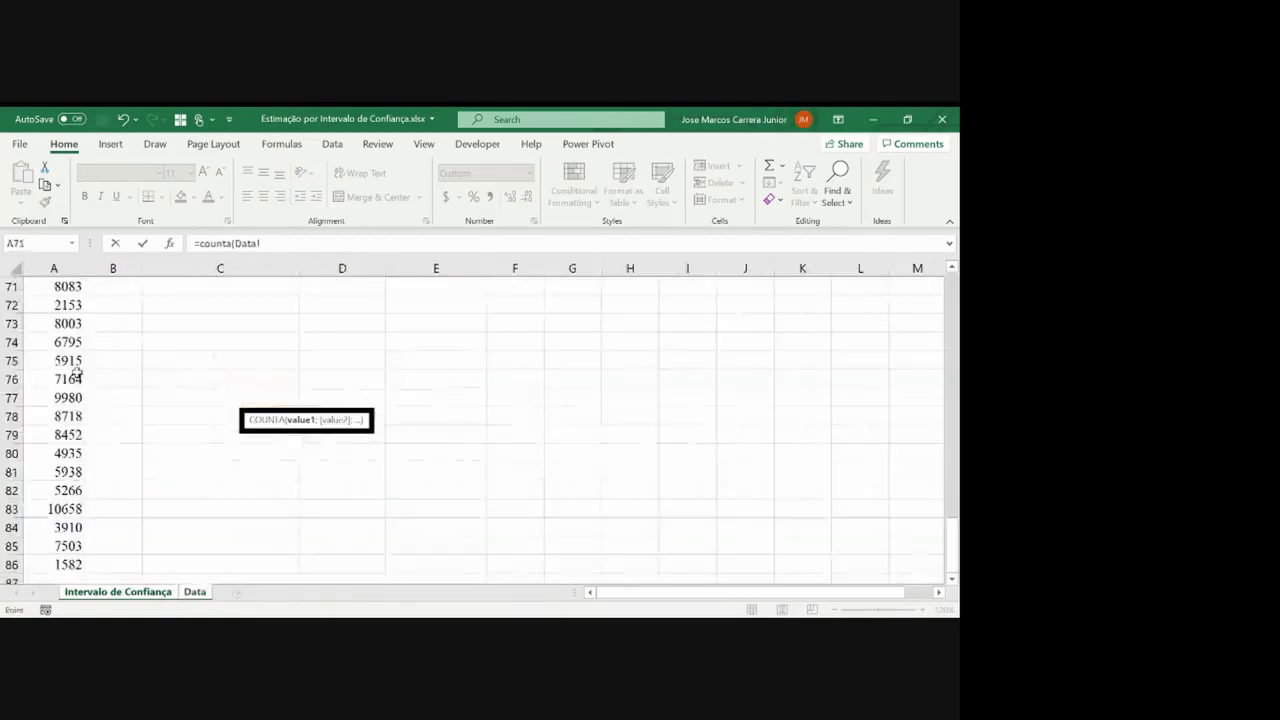
left_click(72, 371)
key("ctrl+Up")
key("Down")
key("ctrl+shift+Down")
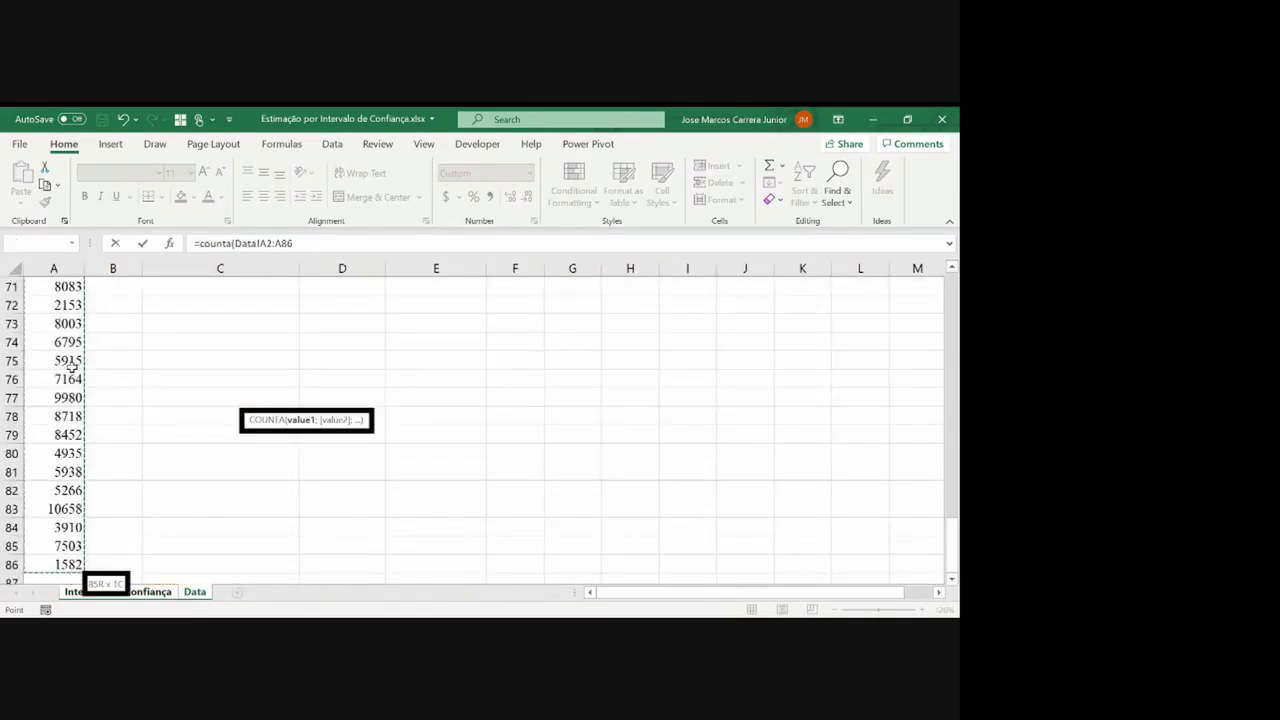
type(")")
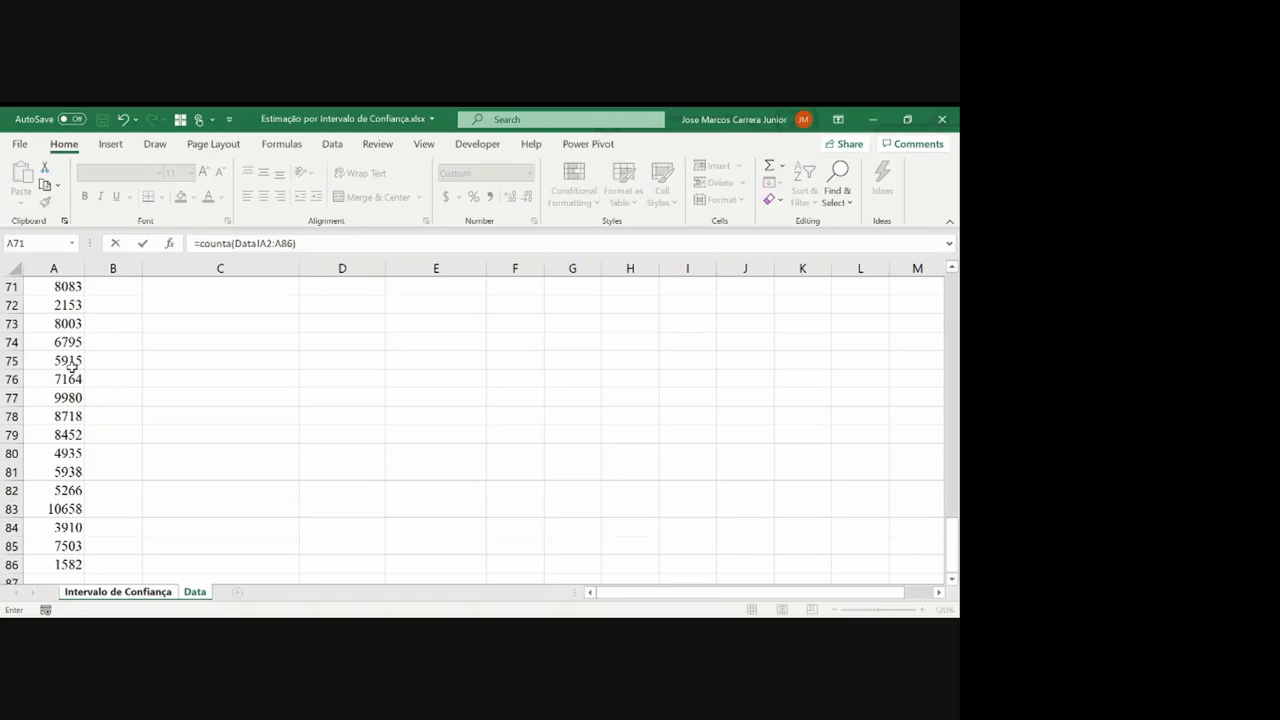
key("Return")
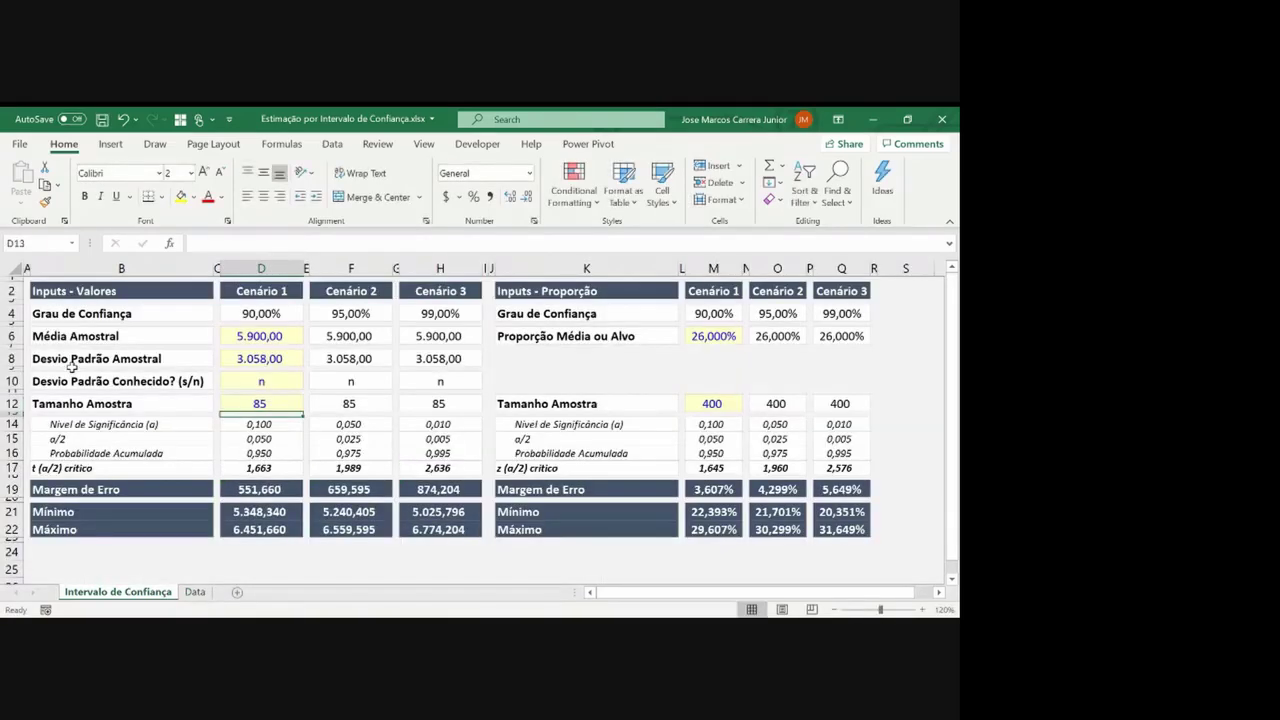
Highlight Cenário 3's Grau de Confiança and Margem de Erro in yellow under Inputs - Valores, with red font on the Margem de Erro
left_click(432, 494)
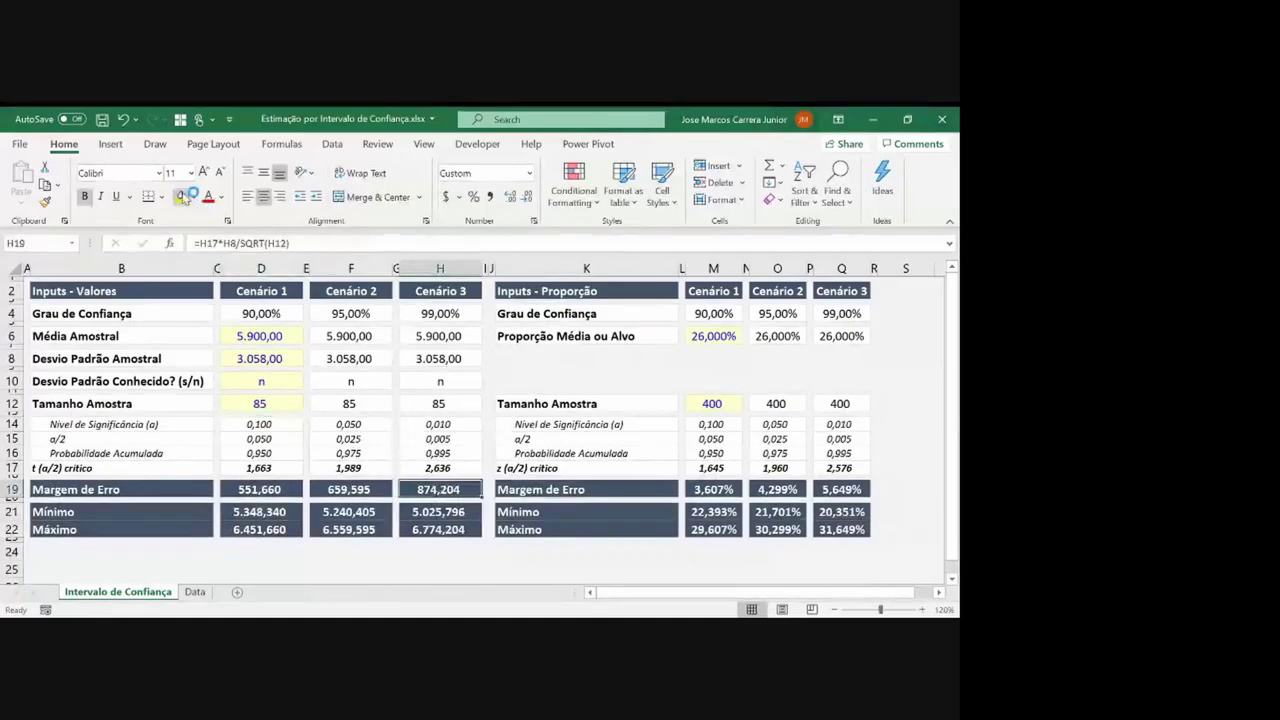
left_click(472, 316)
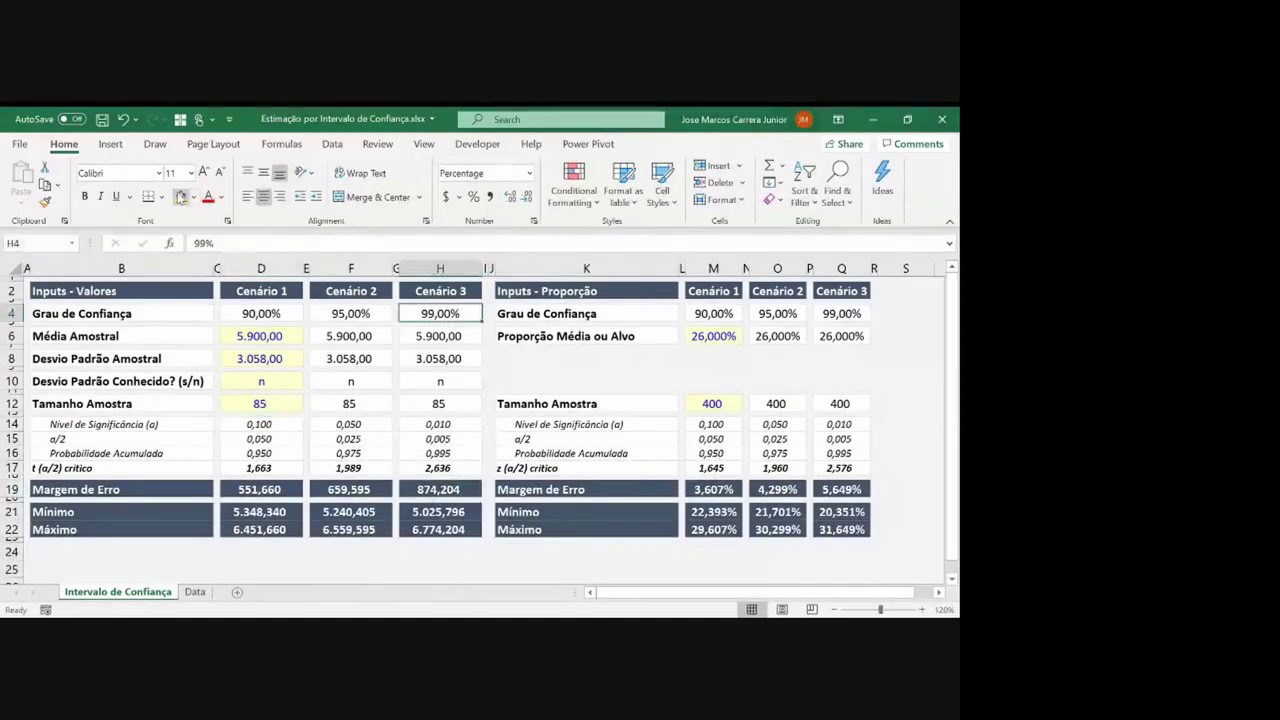
left_click(180, 198)
left_click(436, 486)
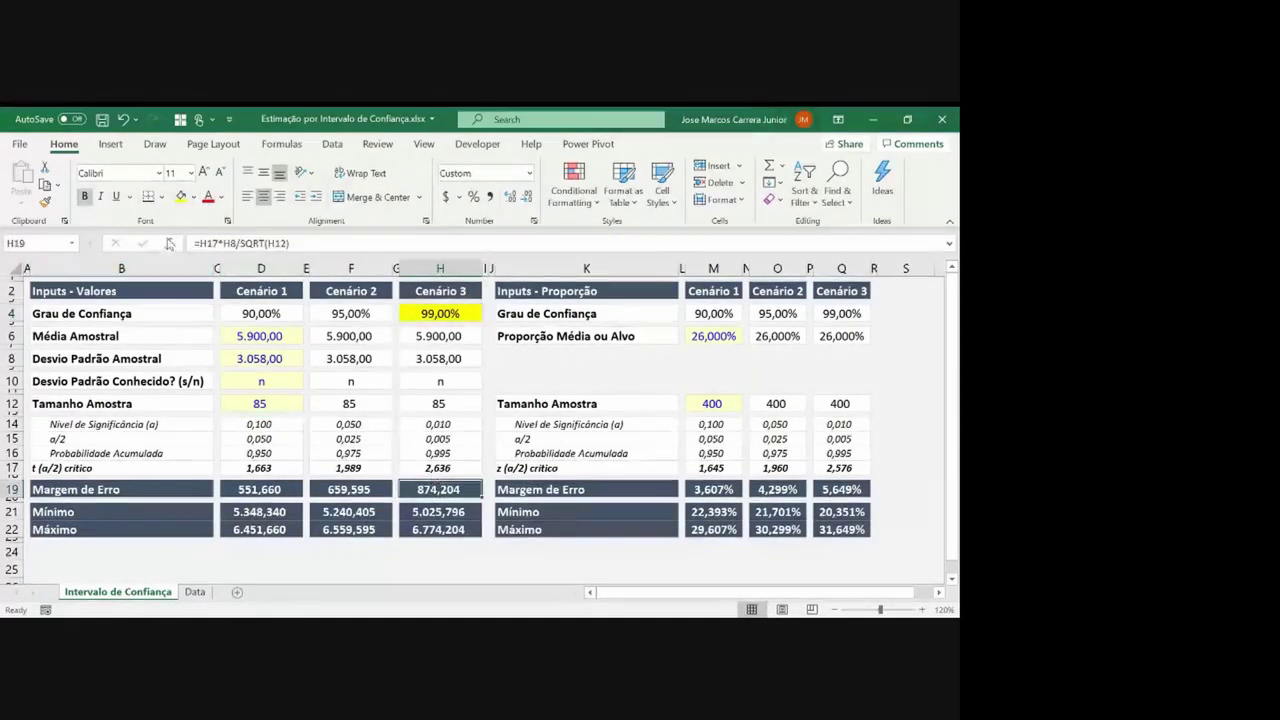
left_click(181, 198)
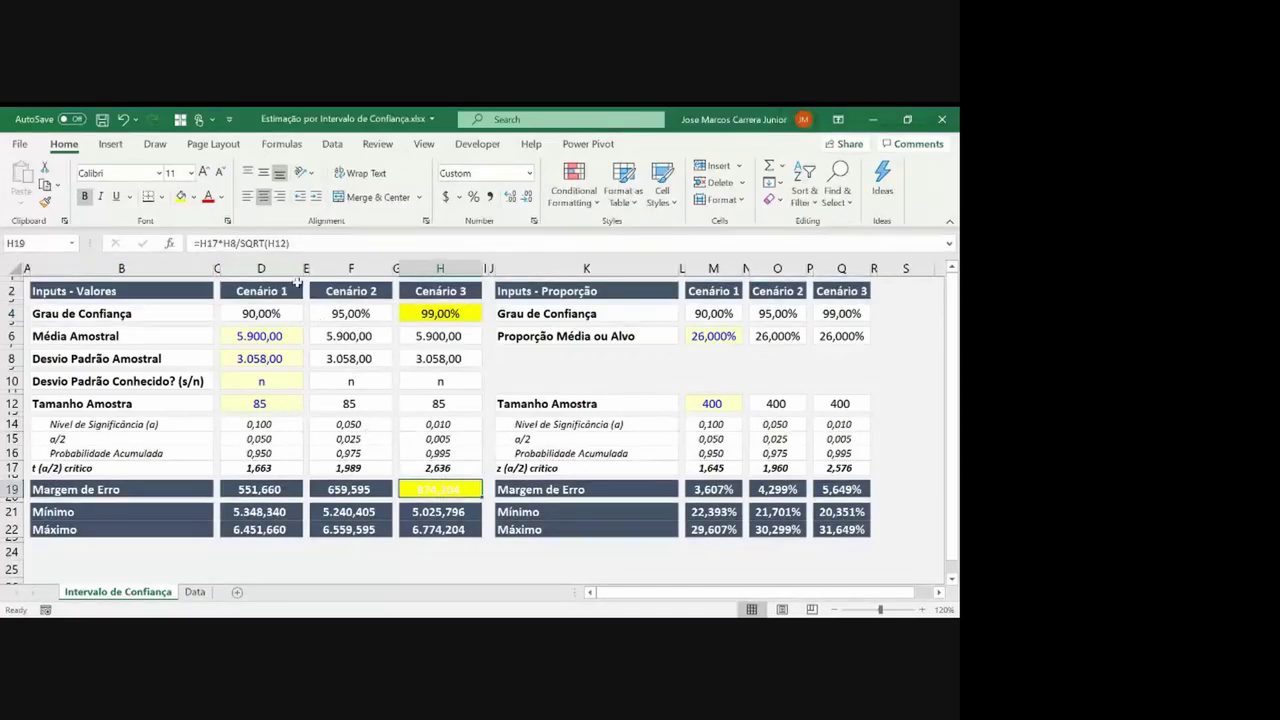
left_click(208, 197)
Link cell H24 below Cenário 3 to the Confidence Level(99,0%) value in Data!D17
left_click(440, 511)
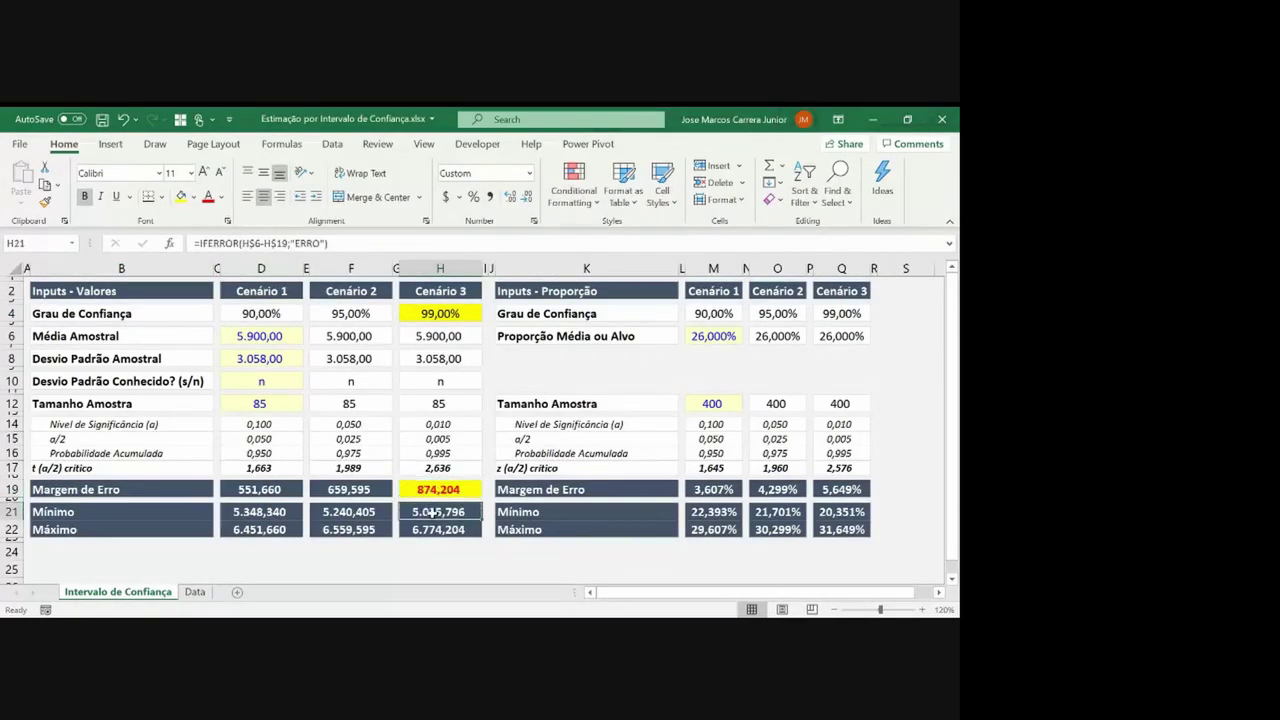
double_click(437, 552)
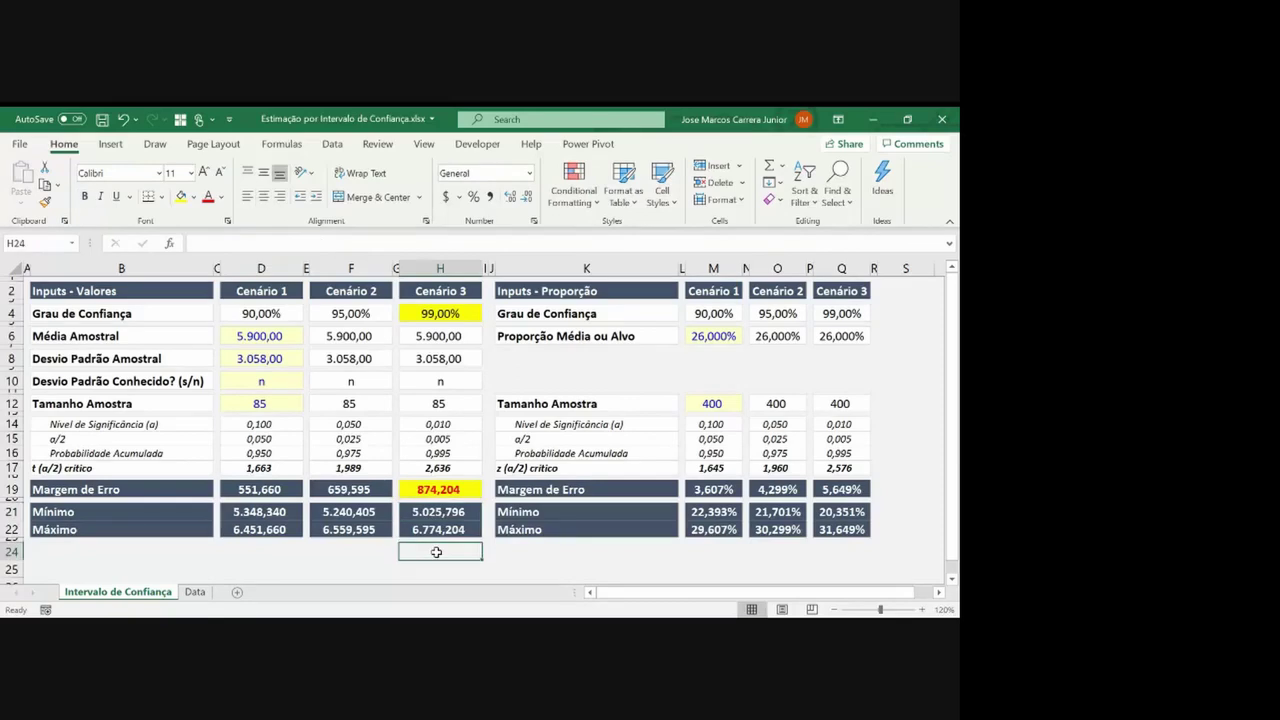
type("=")
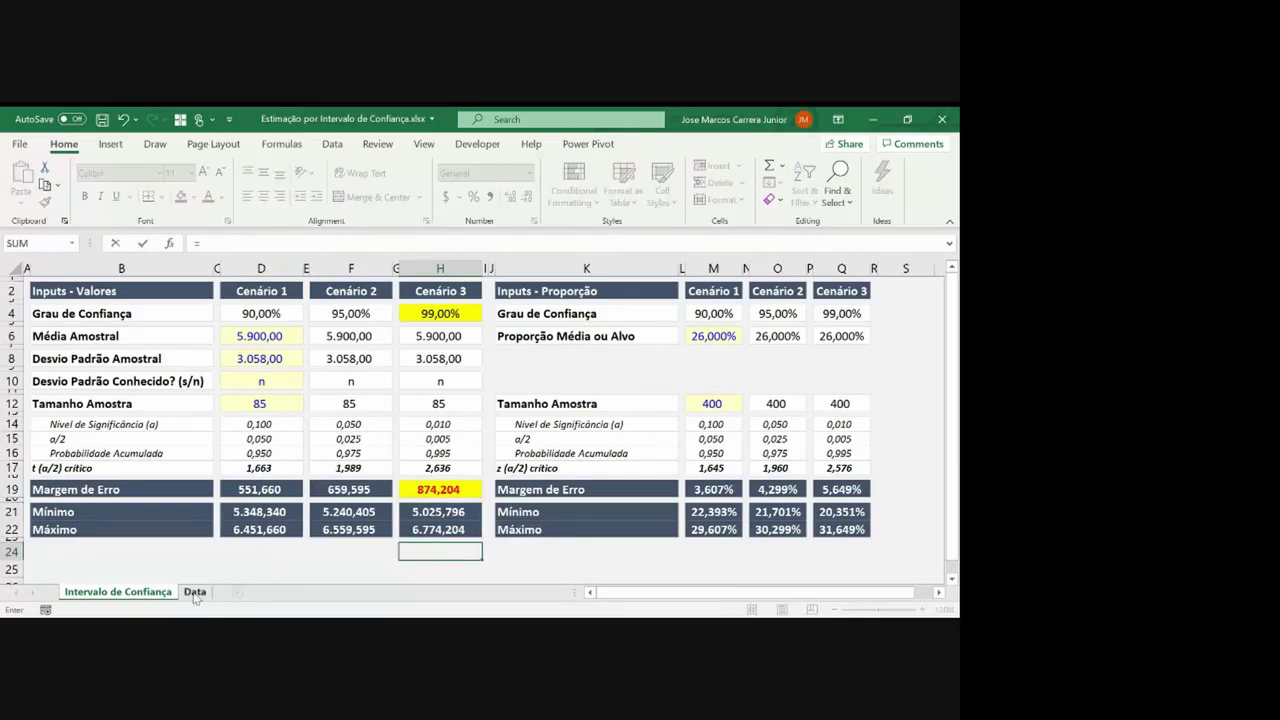
left_click(195, 591)
left_click(186, 471)
key("ctrl+Up")
key("ctrl+Up")
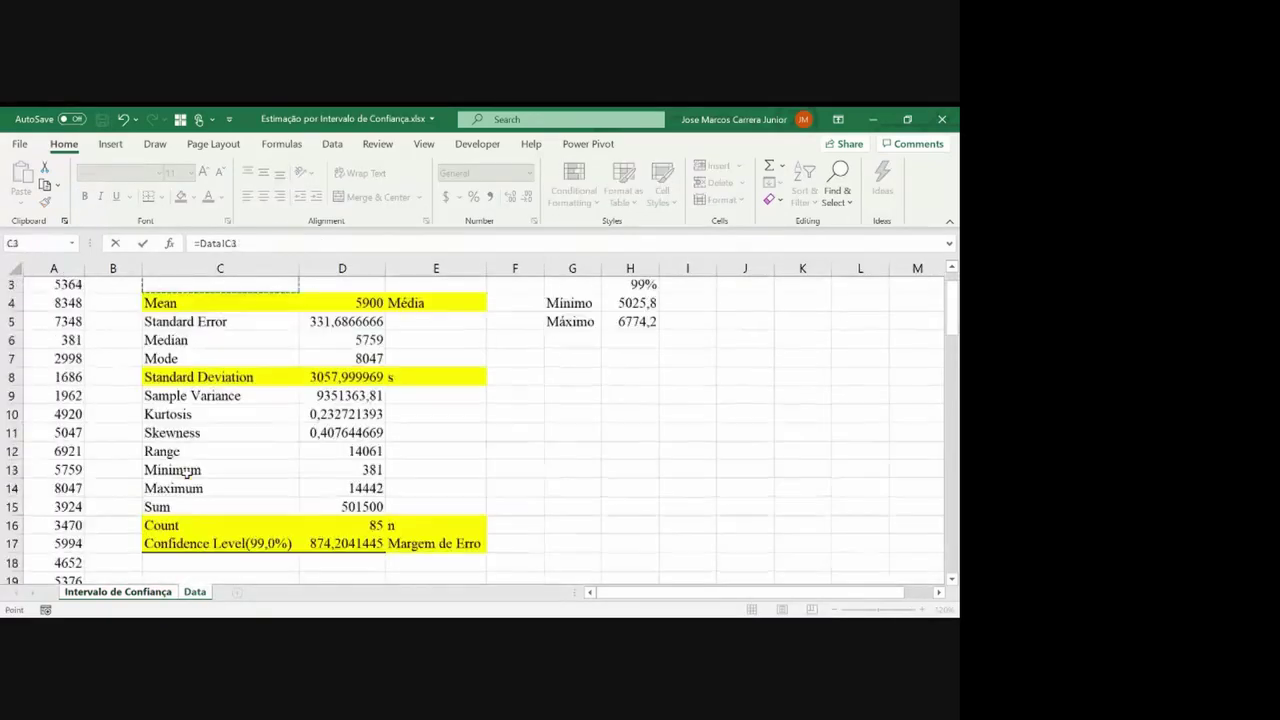
key("Right")
key("ctrl+Down")
key("Return")
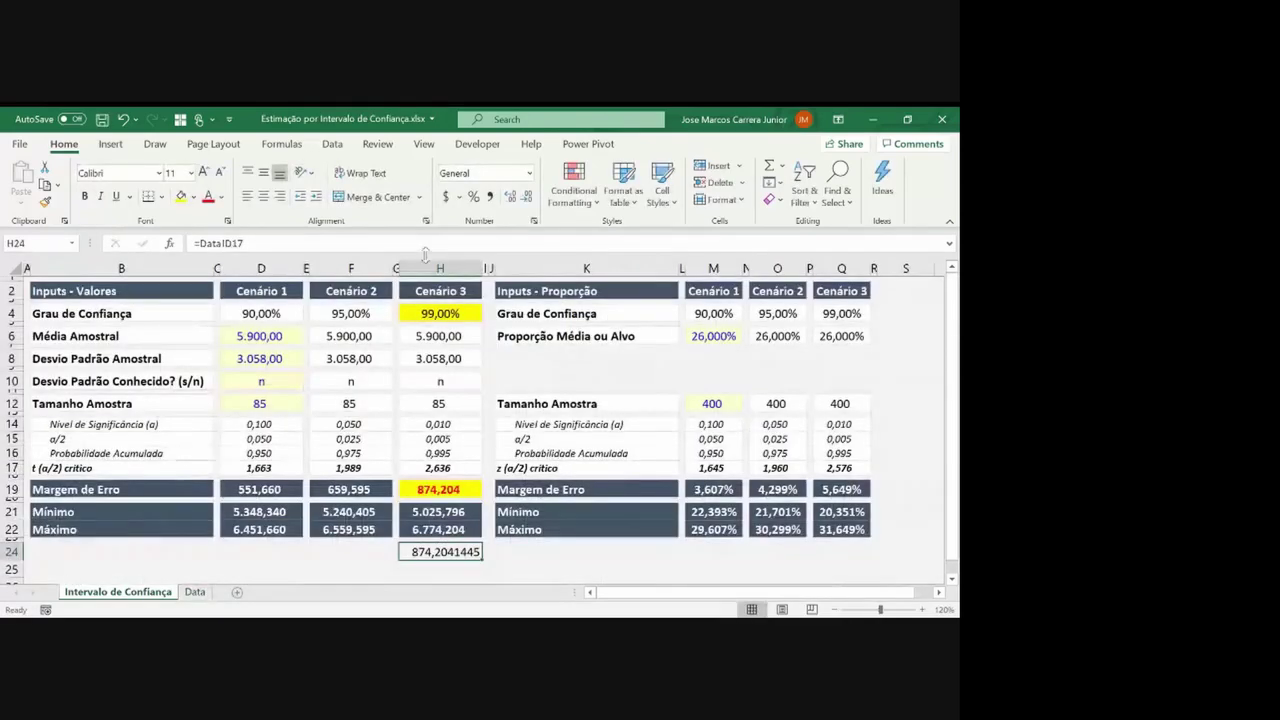
Reduce the number format of H24 to three decimal places
left_click(526, 197)
left_click(526, 197)
left_click(527, 197)
left_click(527, 197)
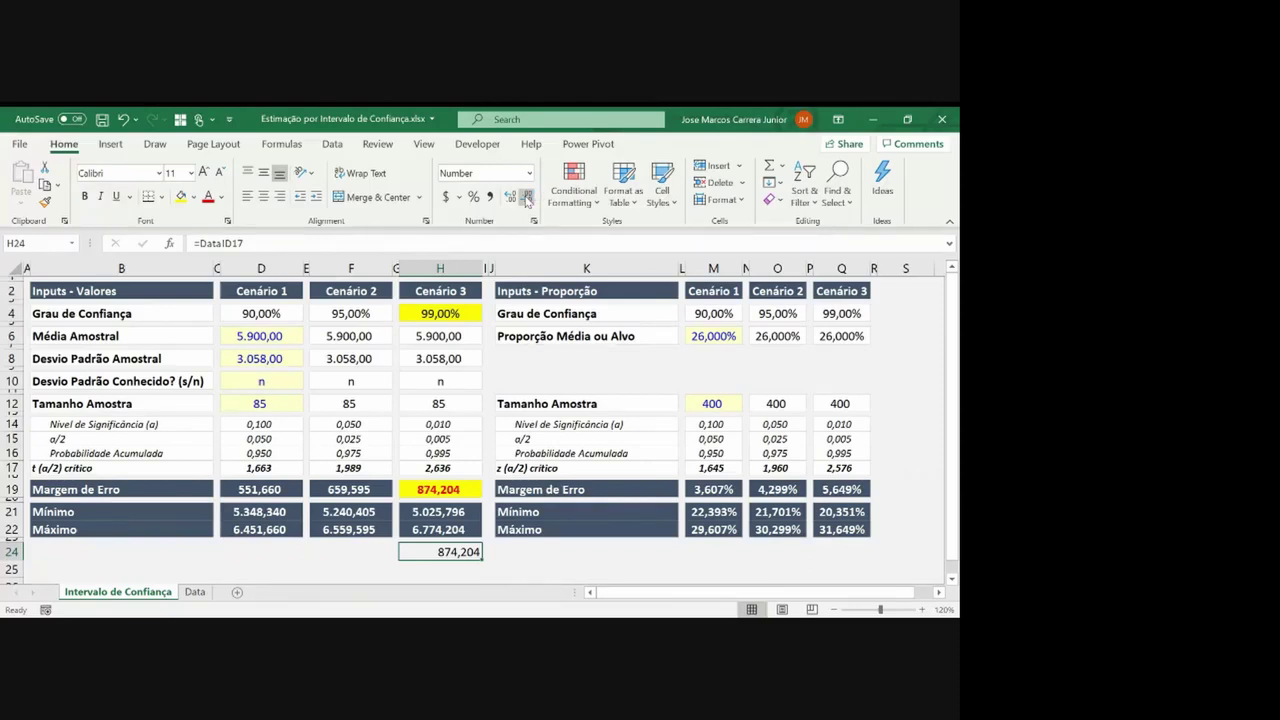
Examine Cenário 3's Grau de Confiança and its Mínimo and Máximo limit formulas in Inputs - Valores
left_click(462, 313)
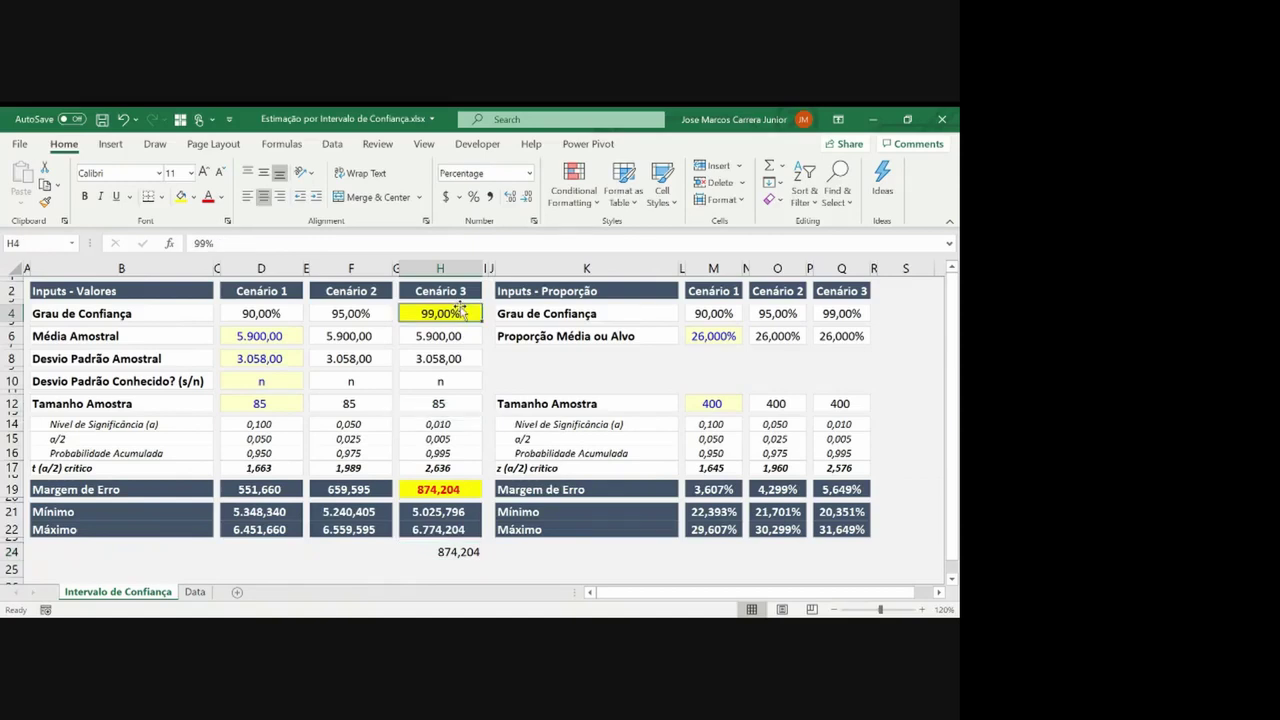
left_click(455, 515)
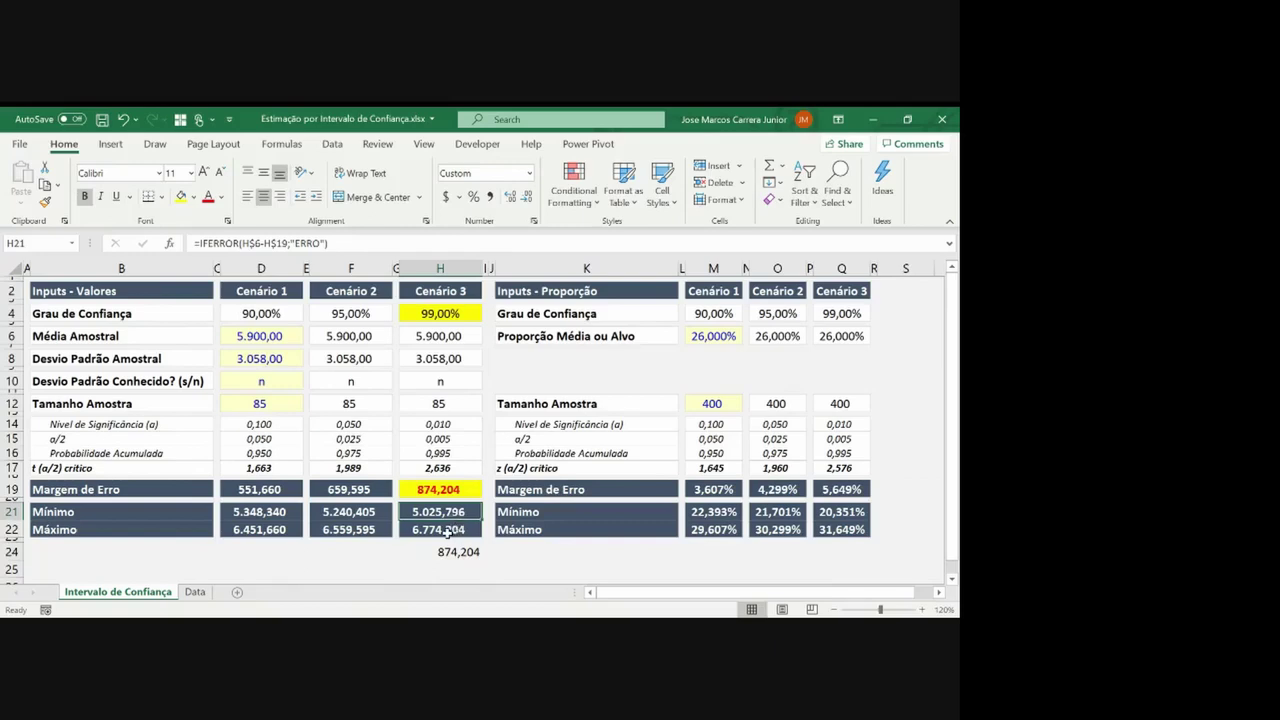
left_click(451, 530)
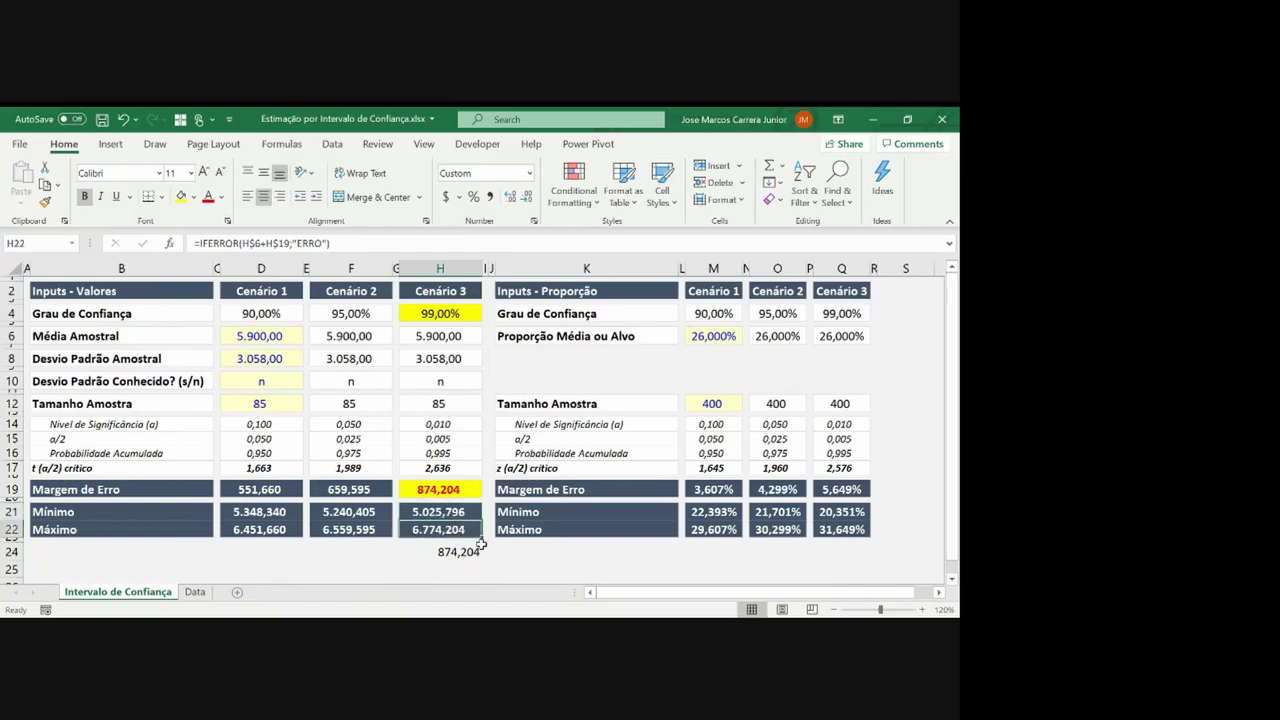